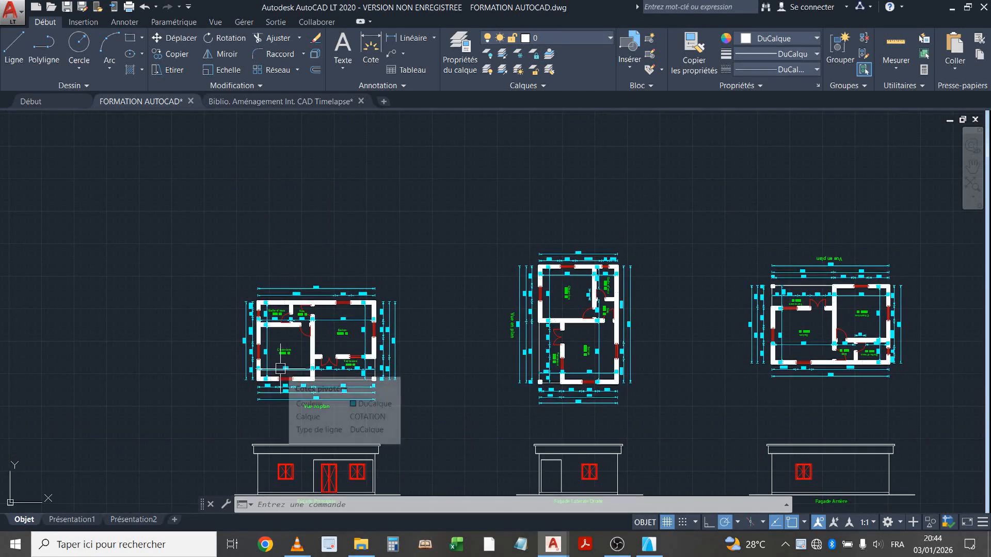
Examine the dimensioned floor plan's rooms and the neighbouring views and façades in the FORMATION AUTOCAD drawing
scroll(292, 413, up, 2)
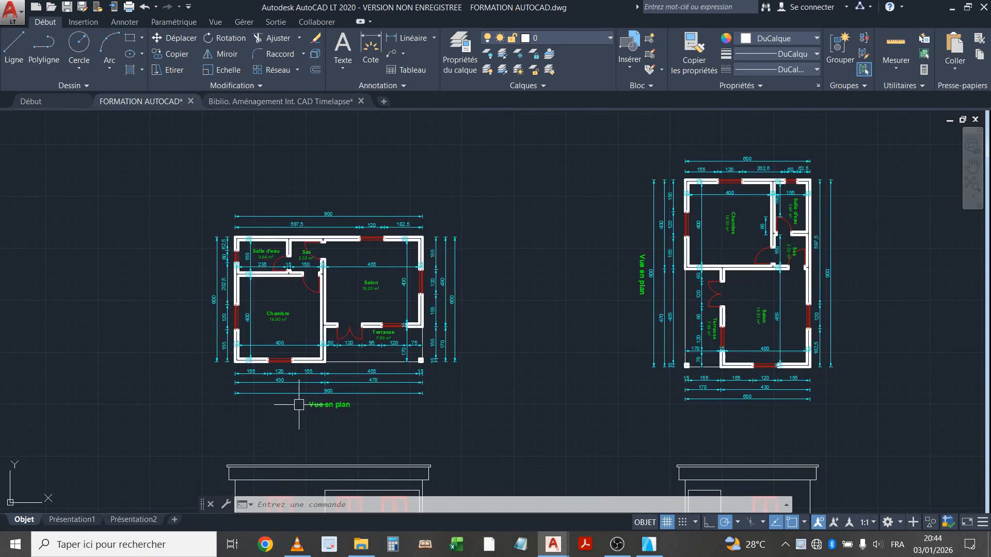
middle_drag(291, 391, 383, 382)
scroll(459, 351, up, 2)
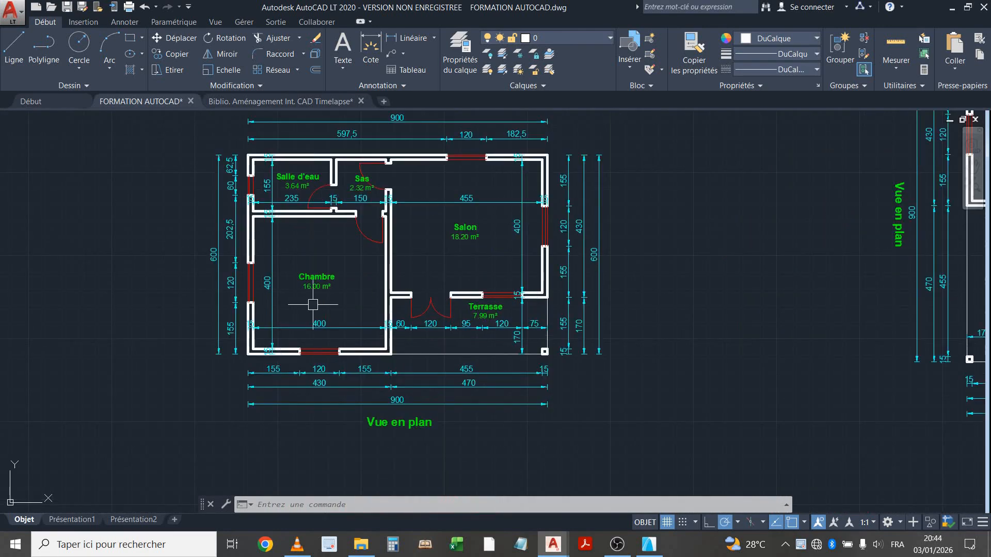
scroll(285, 304, down, 1)
middle_drag(261, 305, 401, 310)
scroll(379, 309, down, 1)
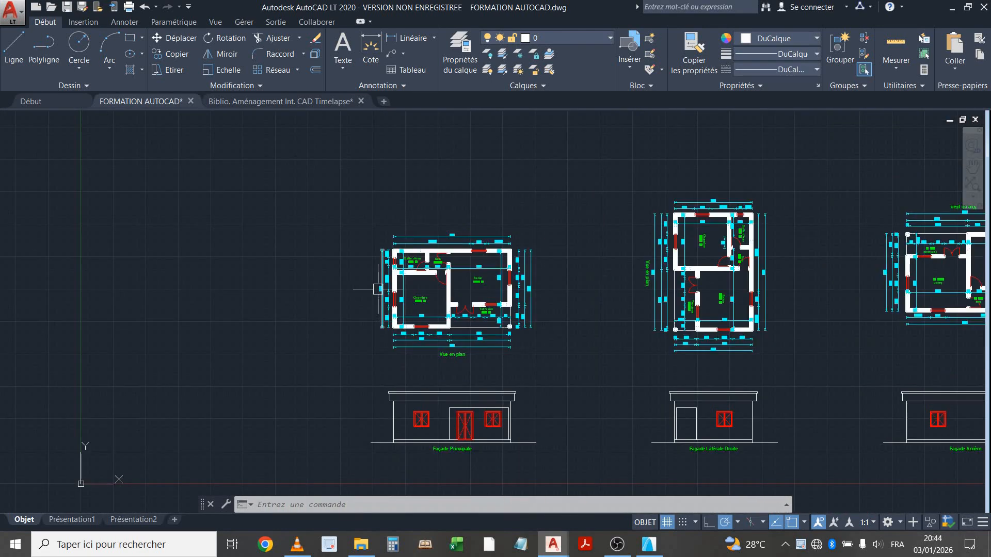
scroll(471, 332, up, 2)
middle_drag(459, 327, 397, 344)
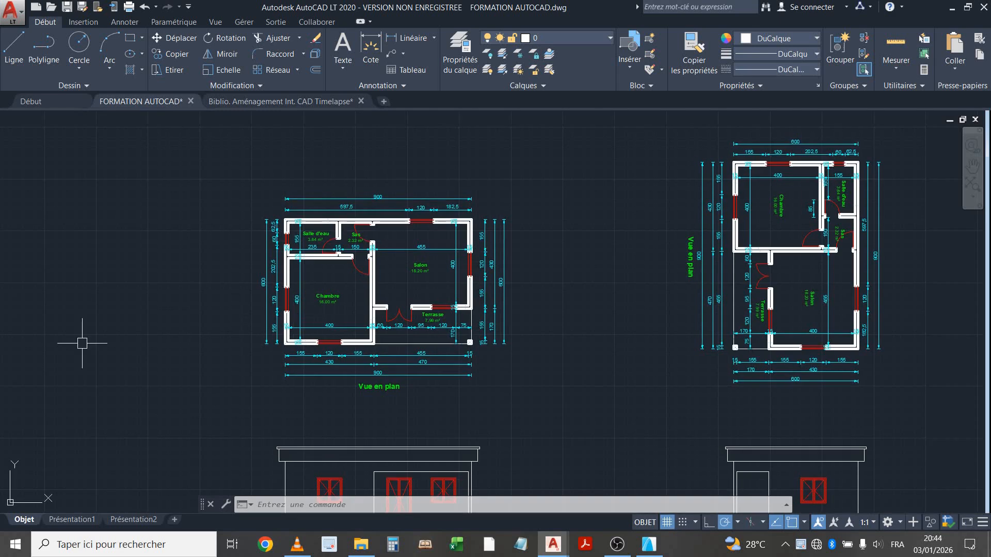
scroll(246, 336, down, 2)
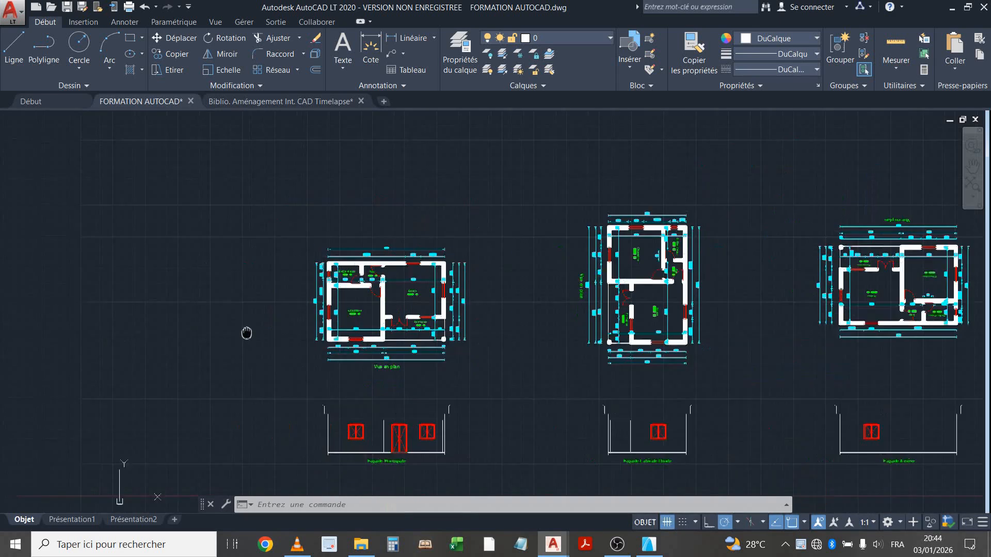
Open the Biblio. Aménagement Int. CAD Timelapse drawing and examine its bed, TV unit, bathroom fixtures, coffee table and sofa blocks
click(272, 103)
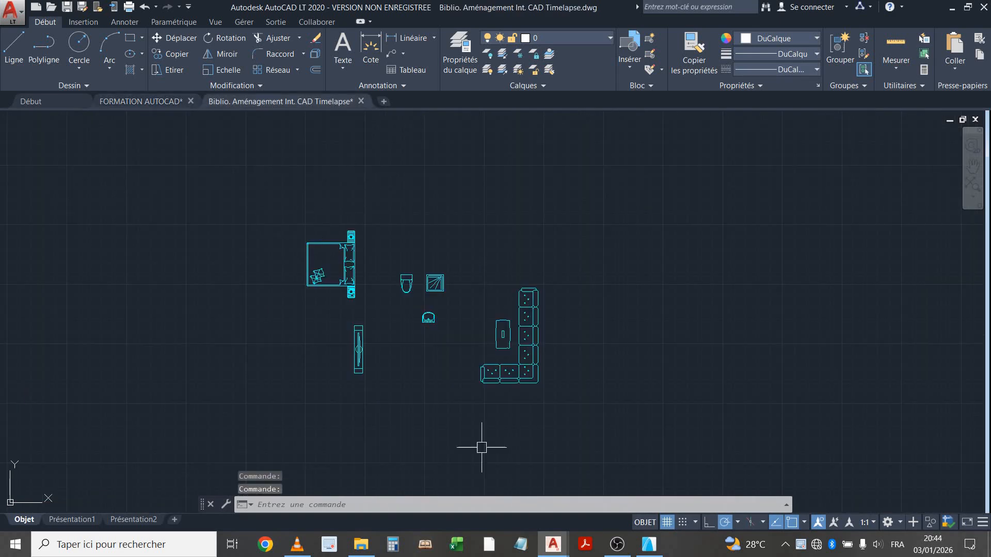
scroll(310, 303, down, 3)
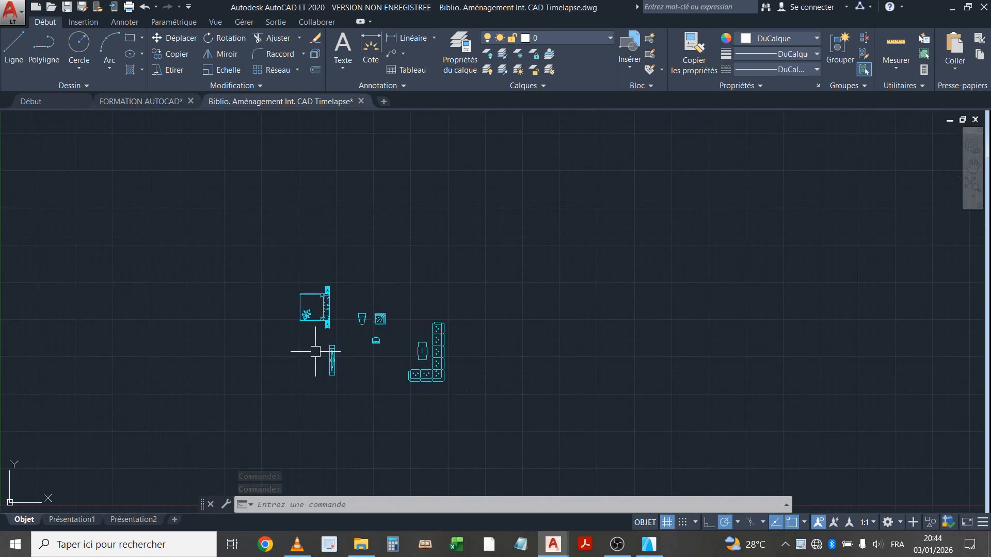
scroll(400, 397, up, 2)
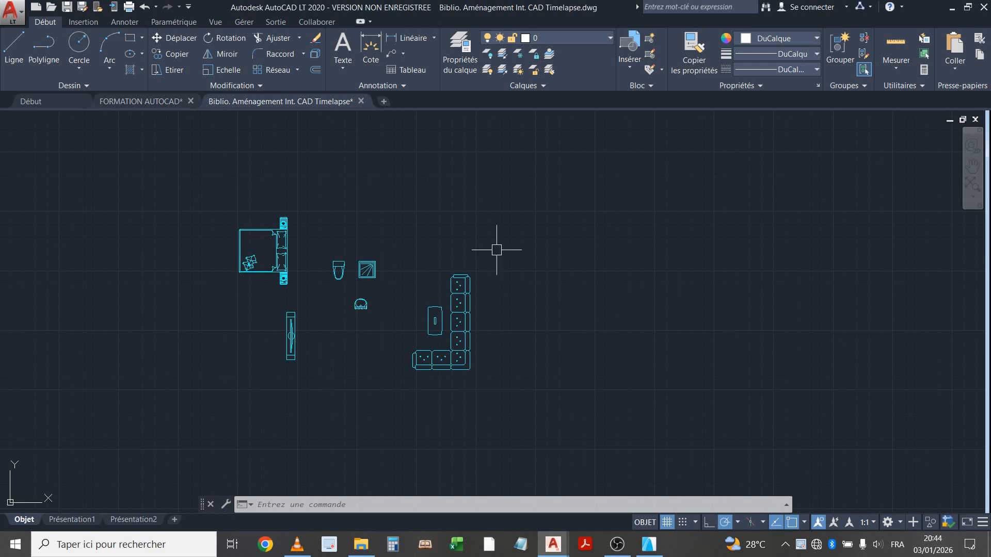
scroll(440, 374, up, 2)
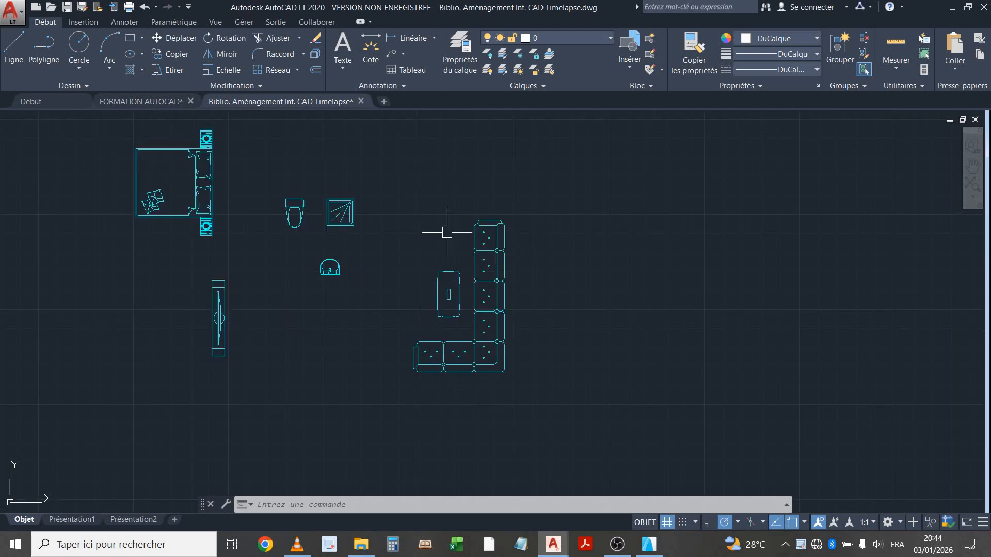
scroll(537, 304, down, 1)
middle_drag(420, 303, 455, 341)
scroll(436, 312, up, 2)
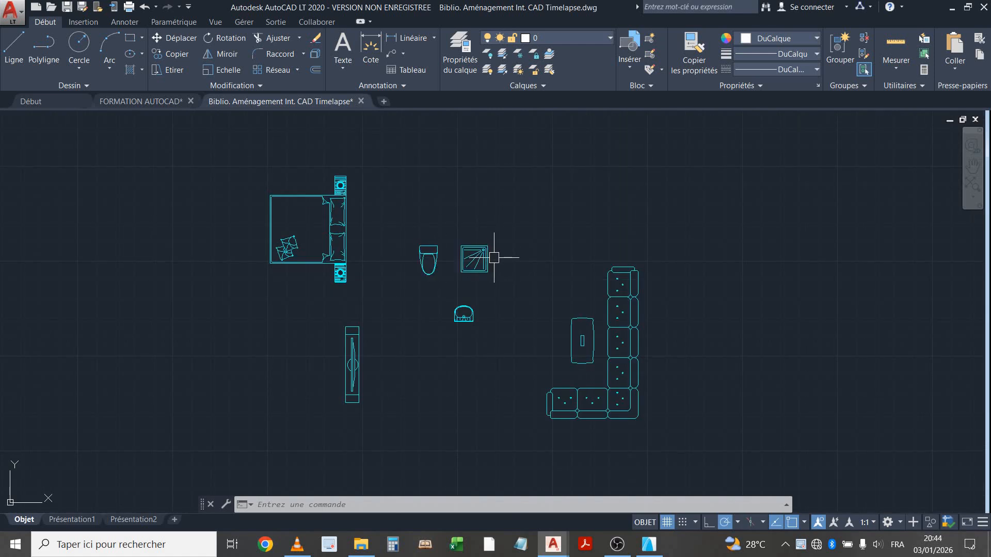
click(468, 258)
scroll(462, 321, up, 2)
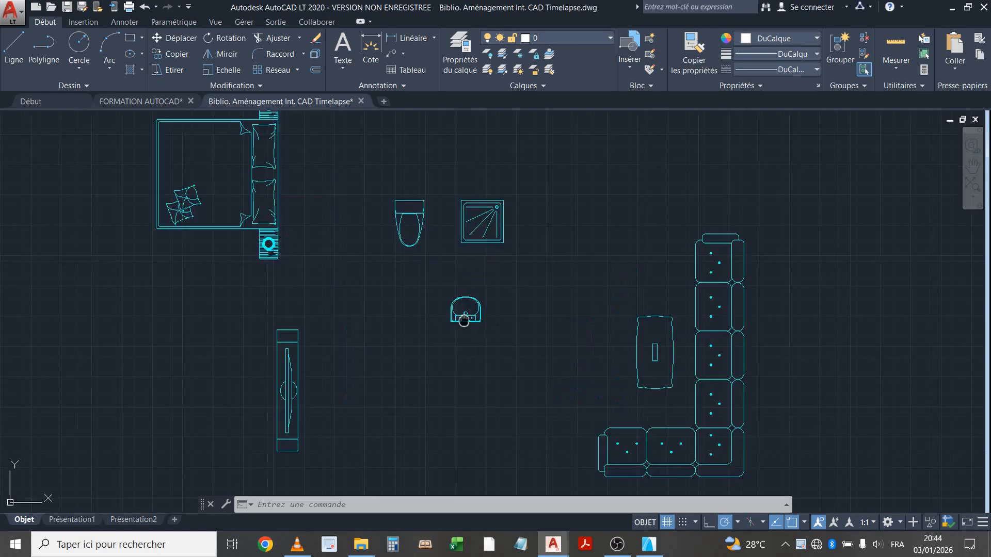
middle_drag(462, 321, 506, 294)
scroll(505, 295, down, 2)
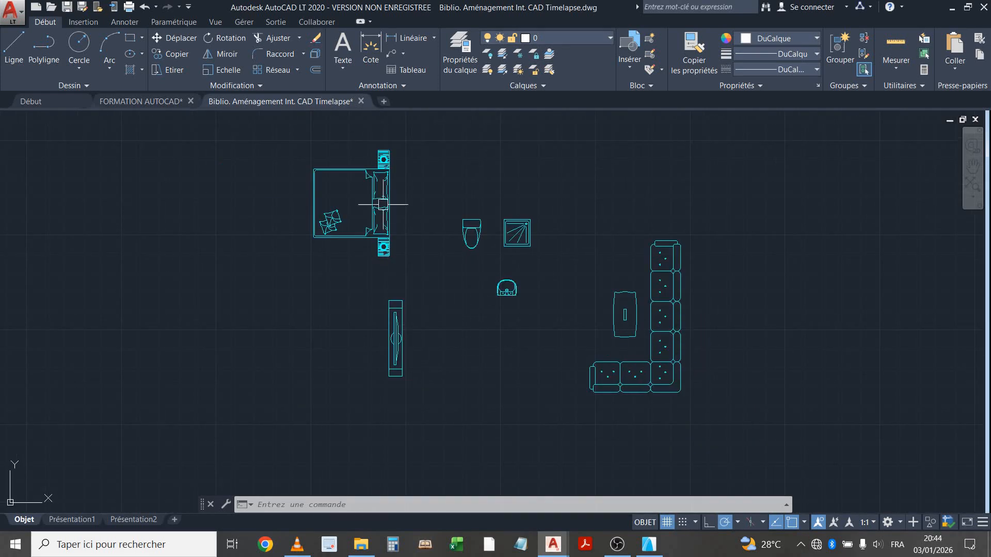
scroll(330, 222, down, 2)
middle_drag(330, 222, 339, 297)
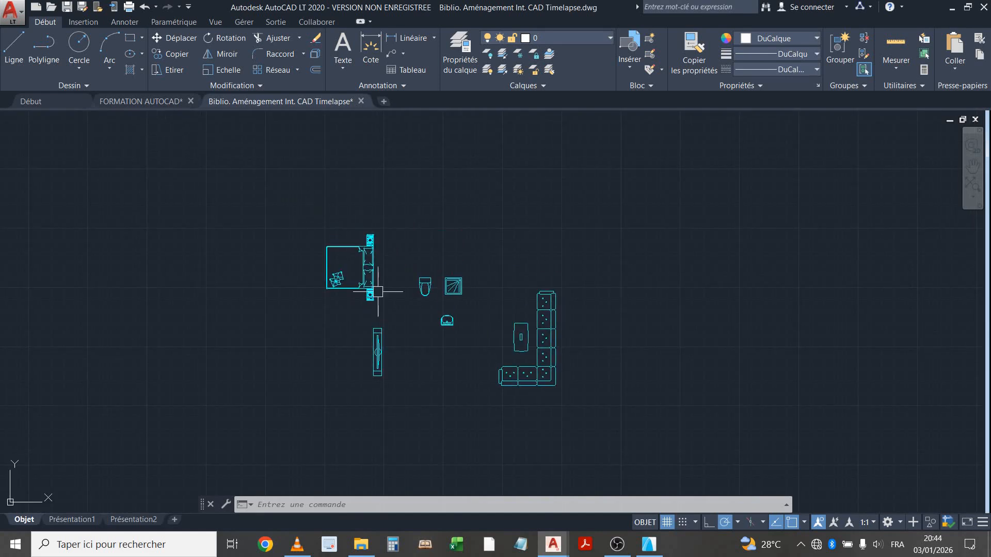
In the FORMATION AUTOCAD drawing, copy the first floor plan with its dimensions and title horizontally into the empty area left of the original
click(138, 101)
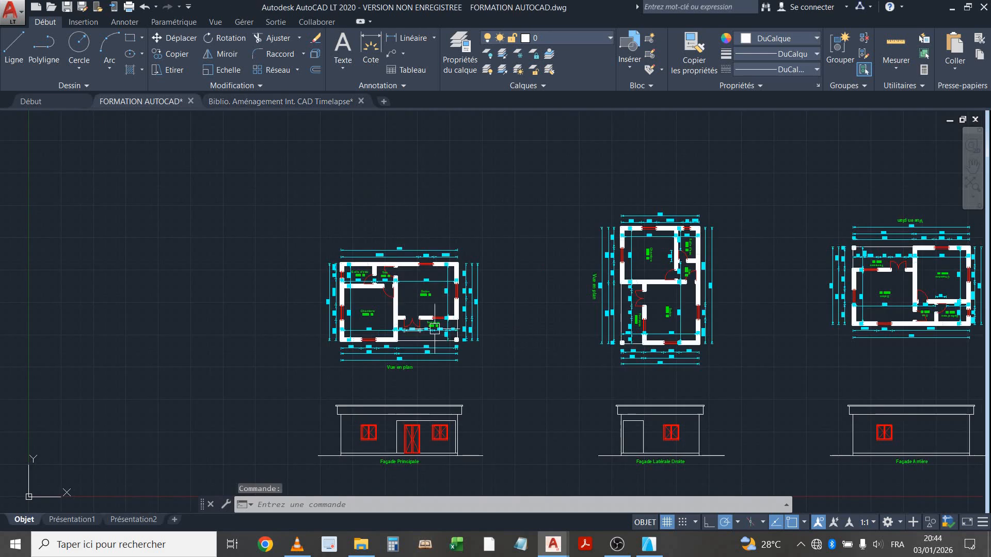
scroll(356, 323, up, 2)
middle_drag(357, 323, 403, 291)
scroll(404, 291, down, 2)
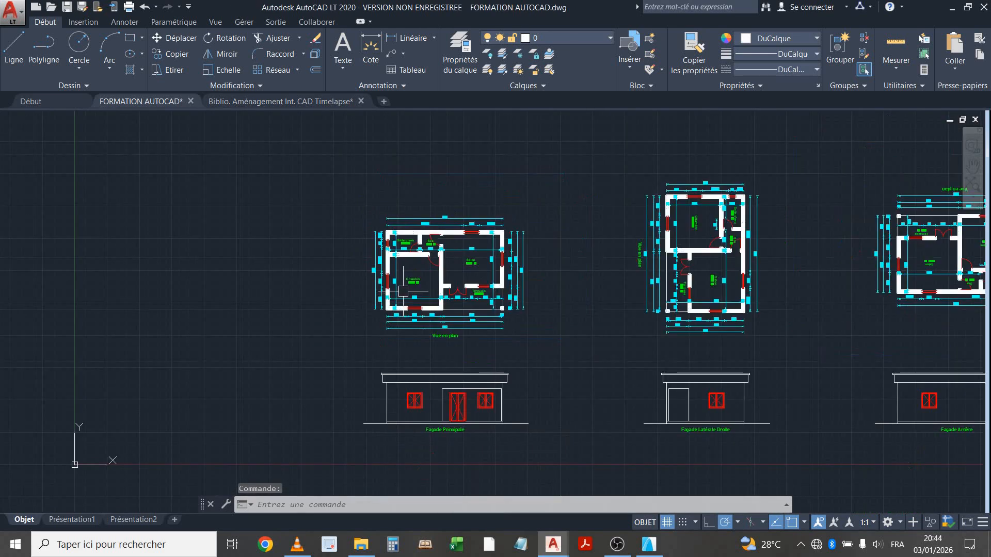
click(327, 160)
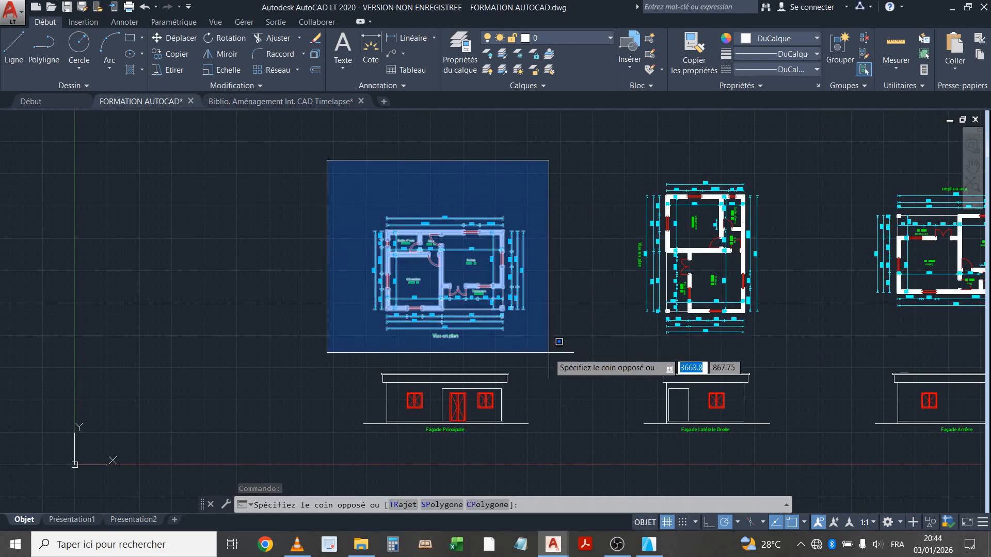
click(568, 354)
scroll(461, 331, up, 2)
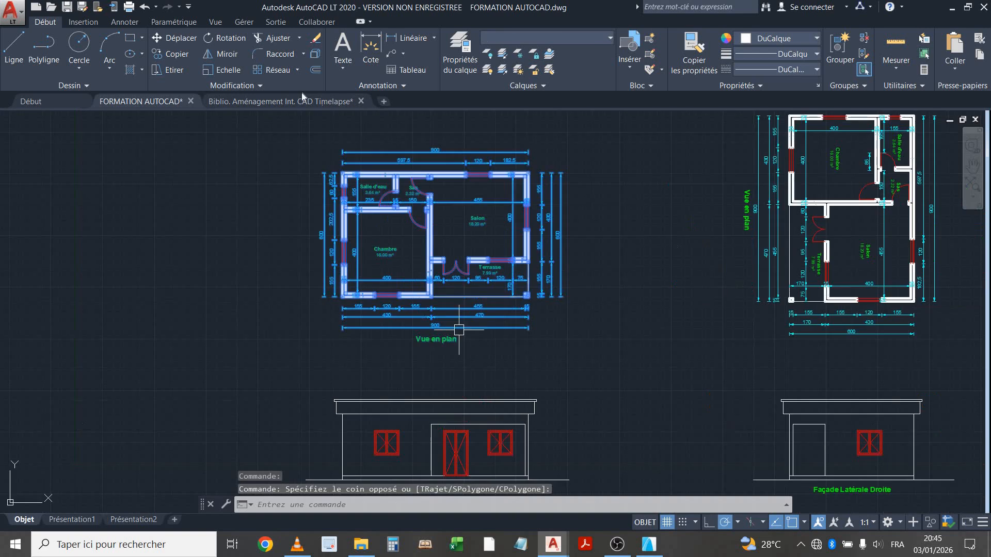
click(171, 54)
scroll(392, 364, down, 3)
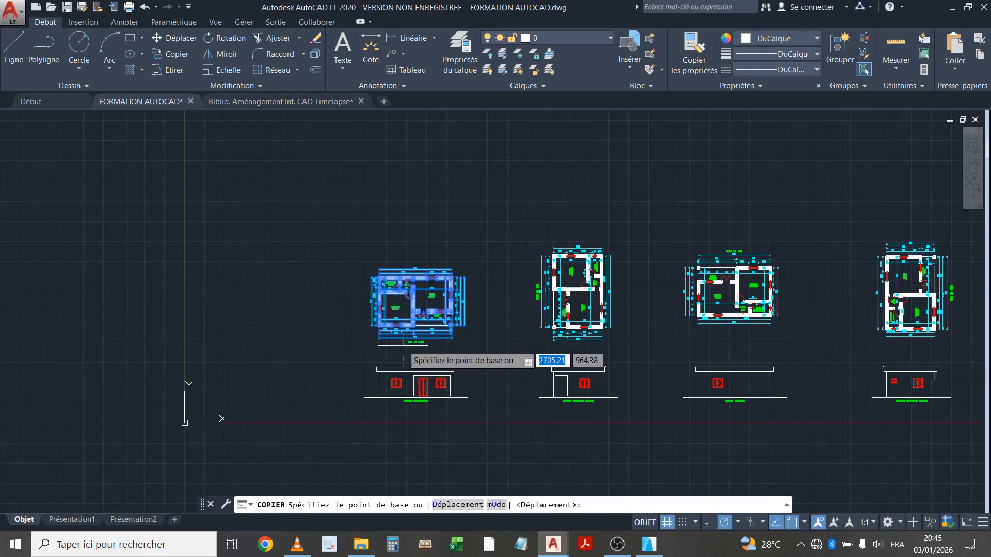
scroll(392, 364, up, 1)
click(391, 361)
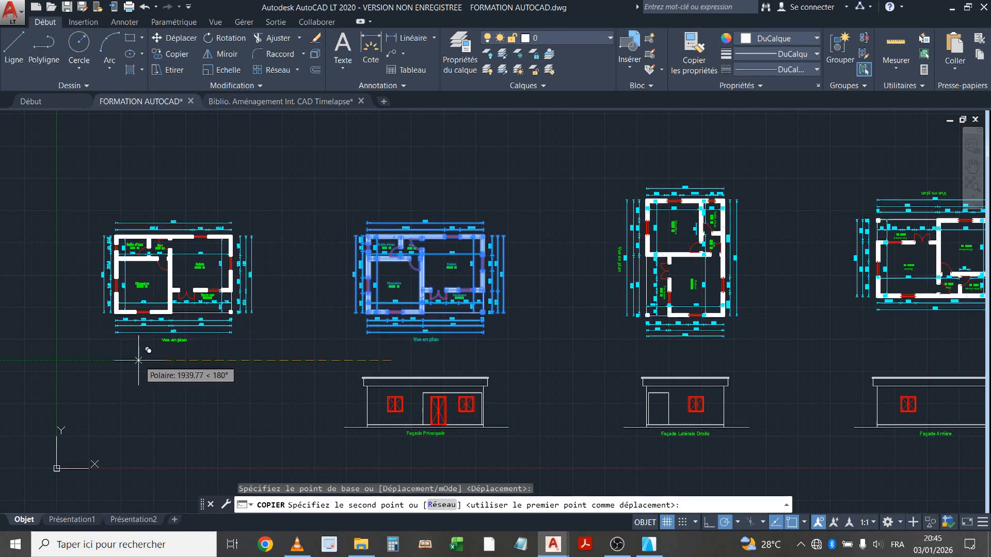
click(132, 361)
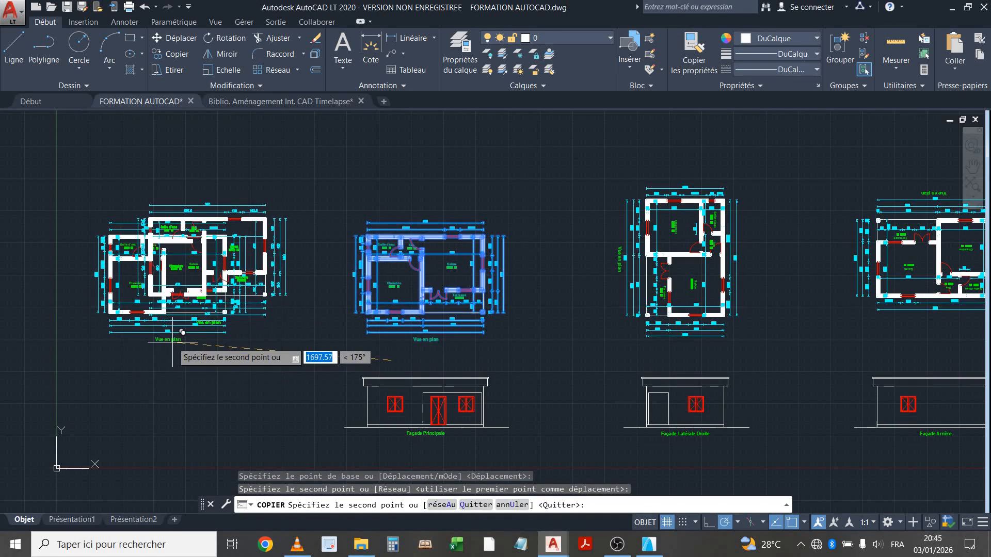
key(Escape)
Change the title under the original floor plan to "Vue en plan côtée"
scroll(369, 305, up, 5)
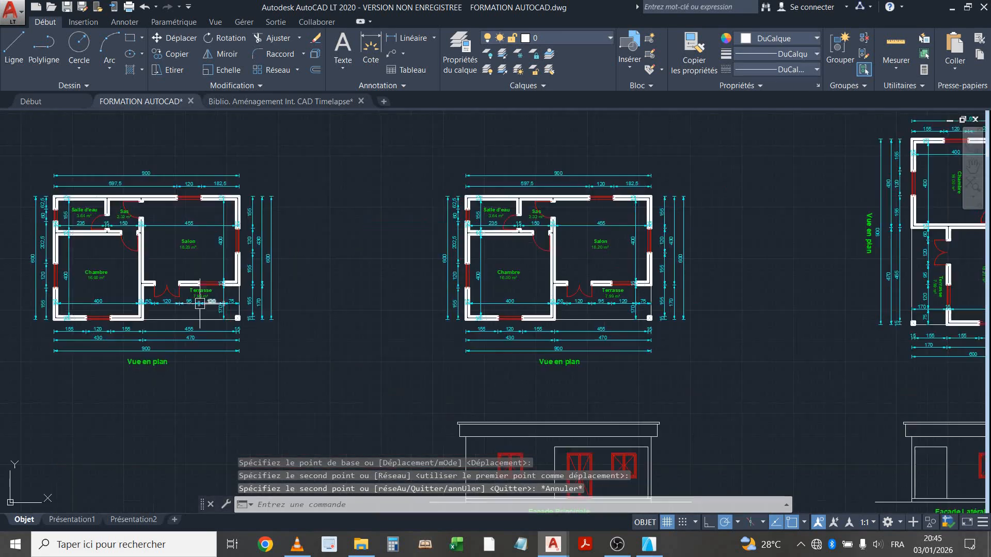
middle_drag(370, 305, 165, 305)
scroll(320, 287, down, 4)
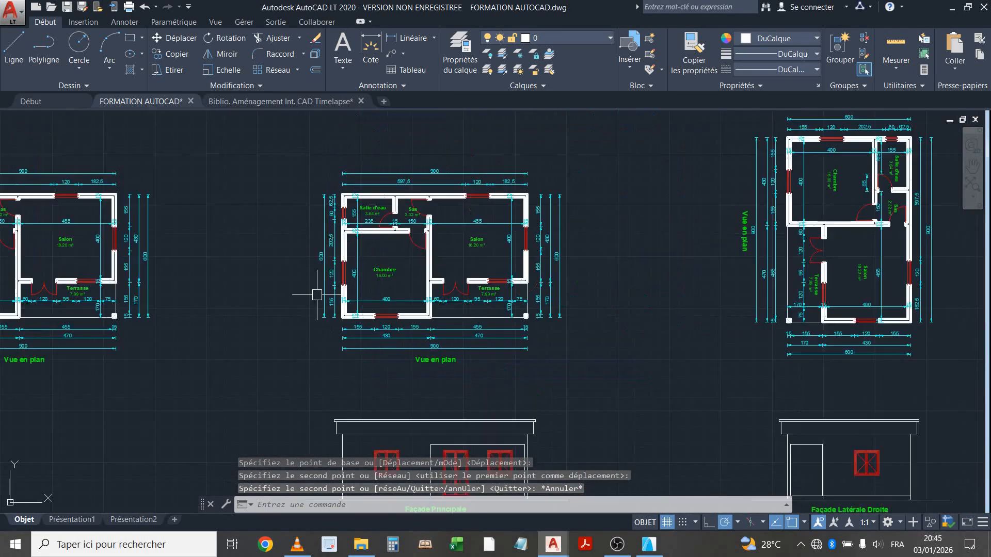
scroll(439, 335, up, 4)
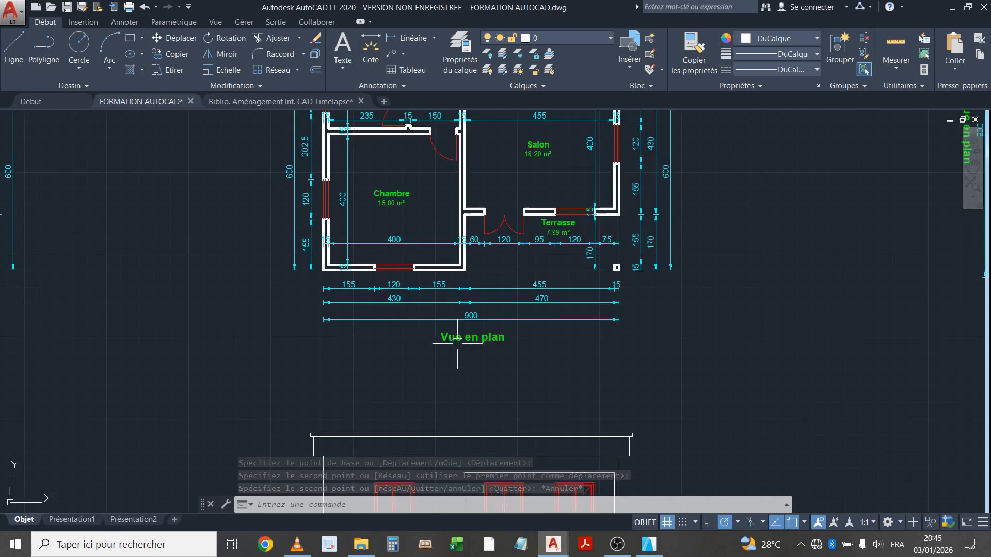
double_click(474, 334)
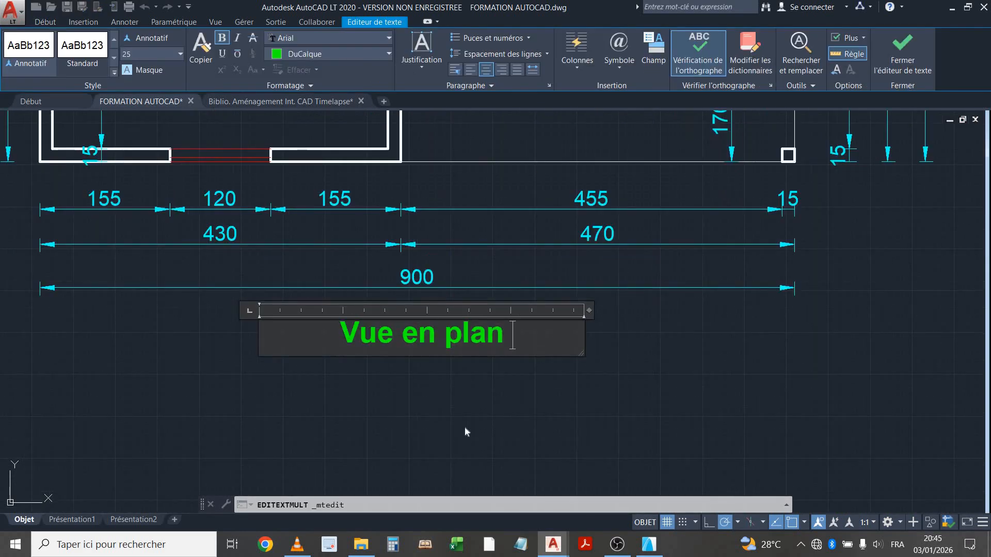
text(c)
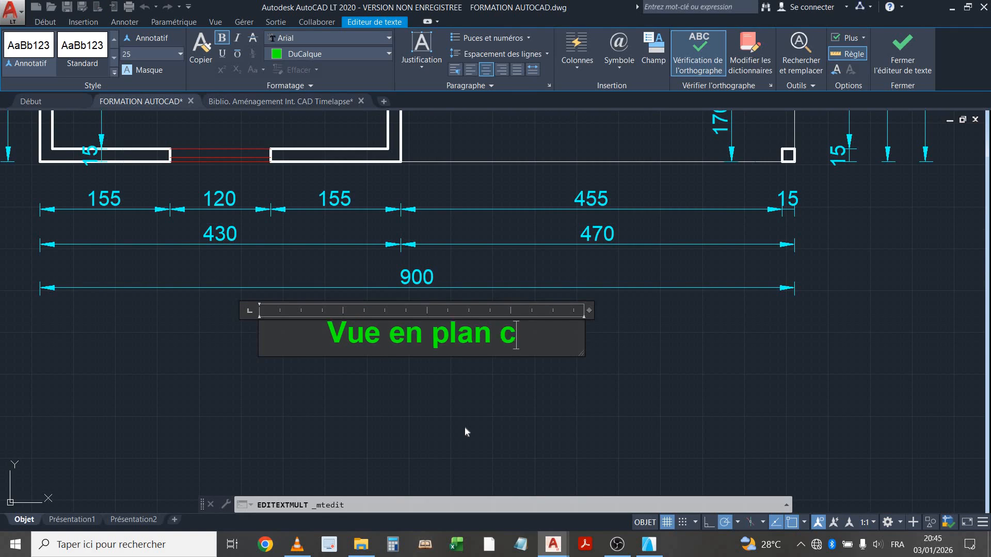
text(ôtée)
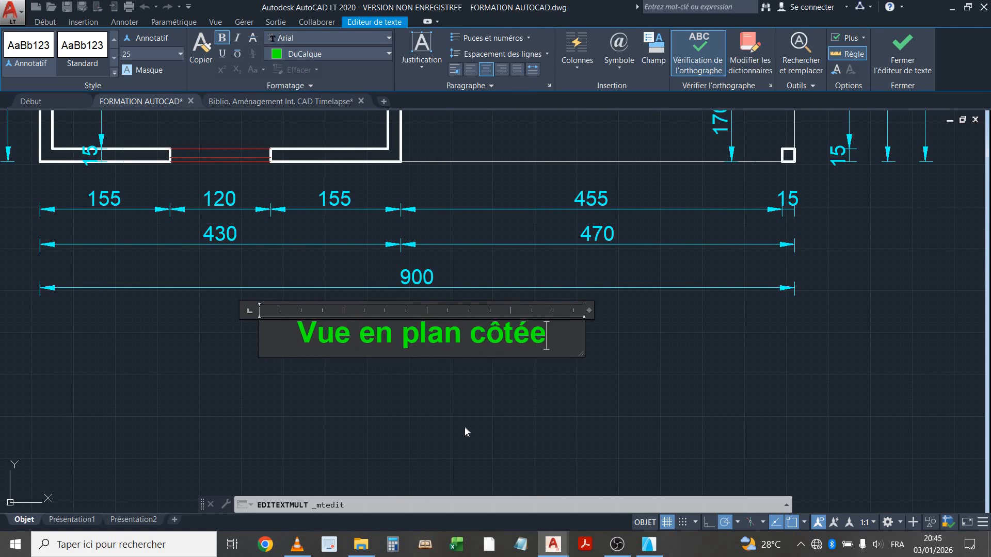
click(473, 419)
scroll(409, 336, down, 3)
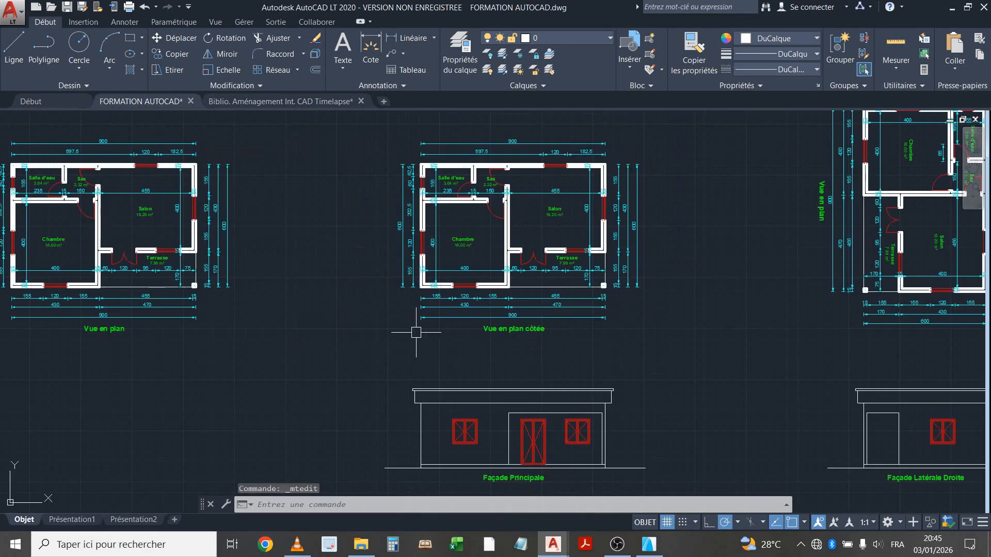
Change the title under the copied floor plan to "Vue en plan aménagée"
scroll(272, 341, up, 3)
scroll(276, 342, up, 2)
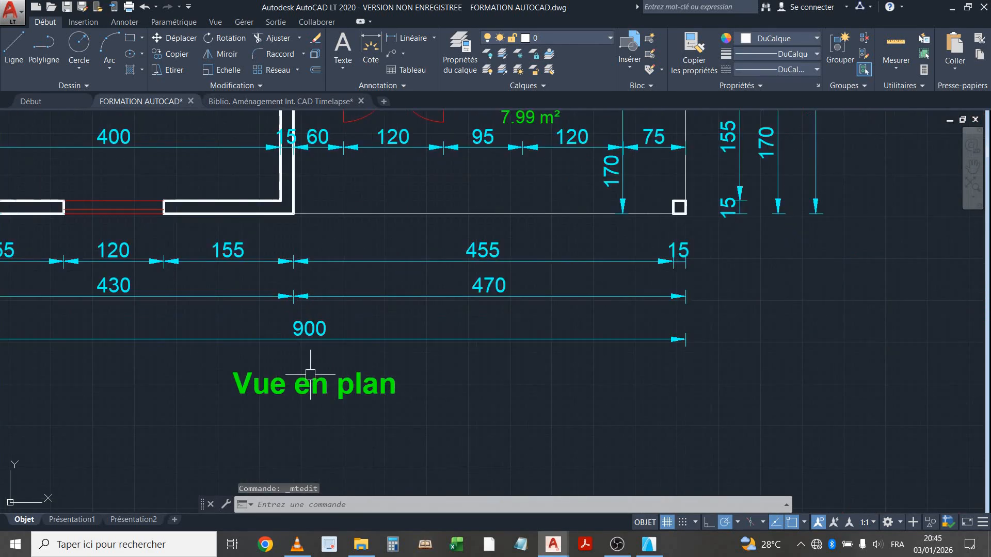
double_click(333, 385)
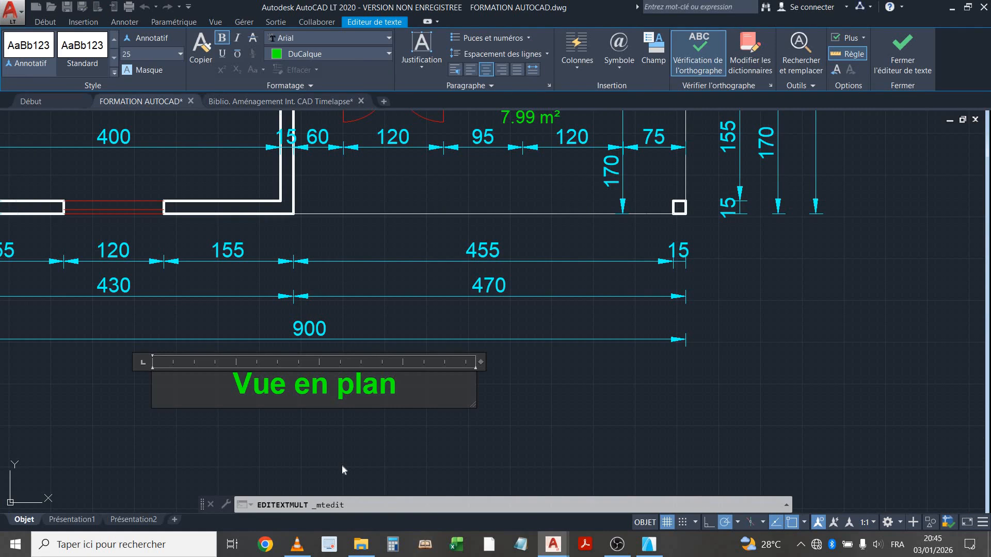
text(amn)
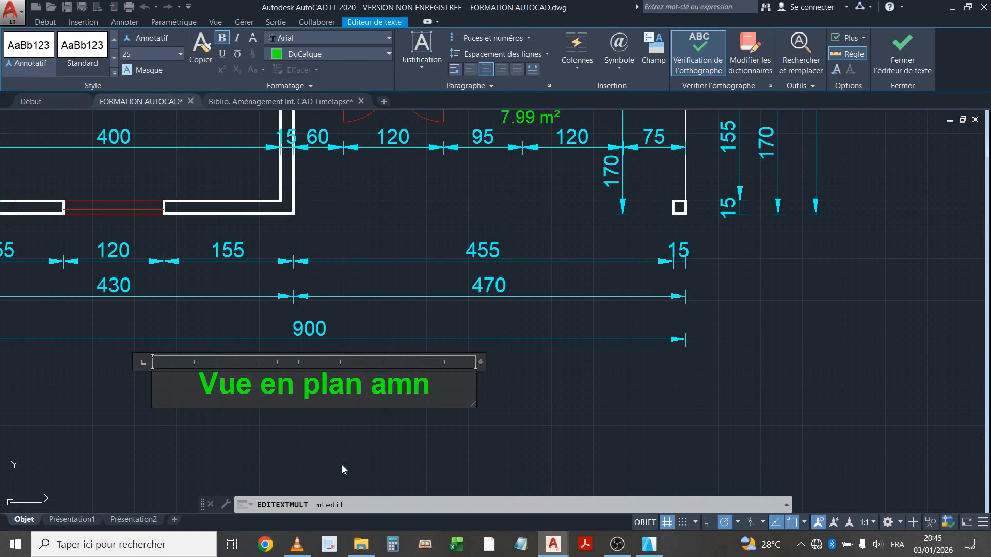
key(BackSpace)
text(enagée)
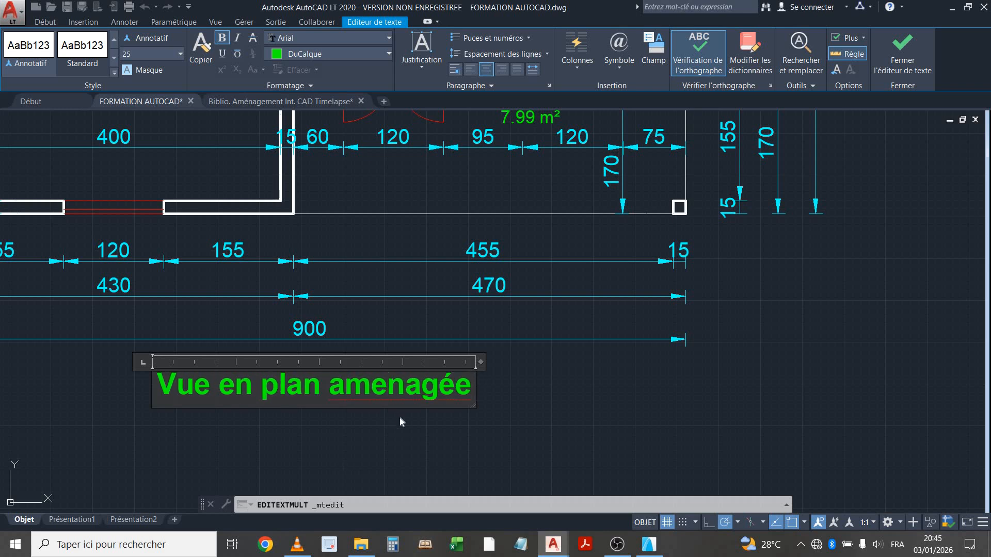
key(BackSpace)
text(é)
click(544, 407)
scroll(544, 407, down, 6)
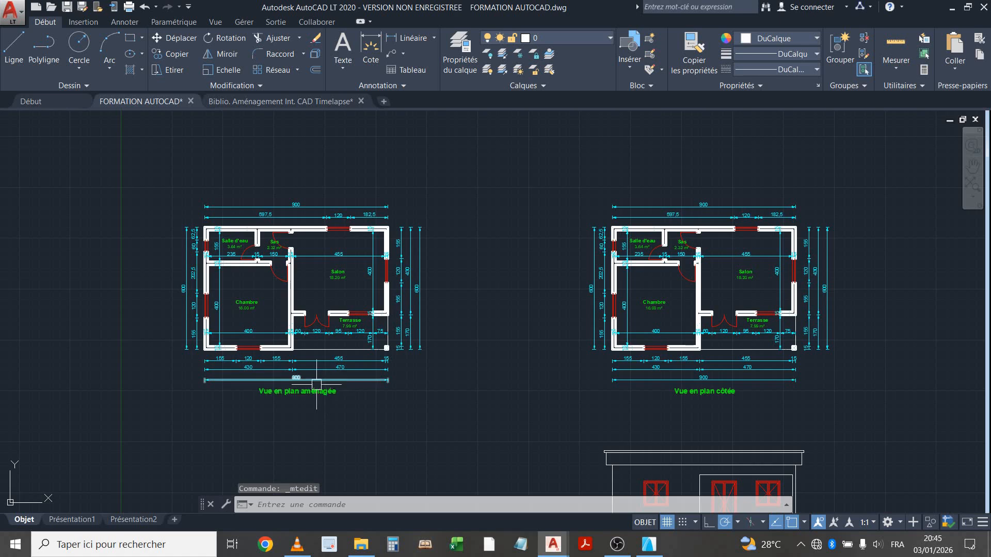
scroll(408, 379, up, 2)
middle_drag(325, 289, 298, 321)
scroll(279, 359, down, 5)
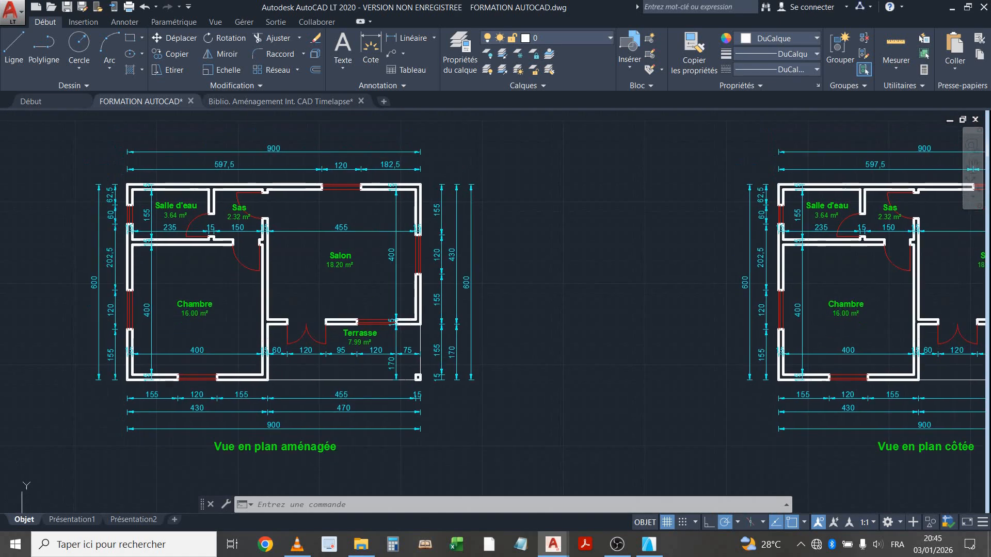
scroll(344, 341, up, 4)
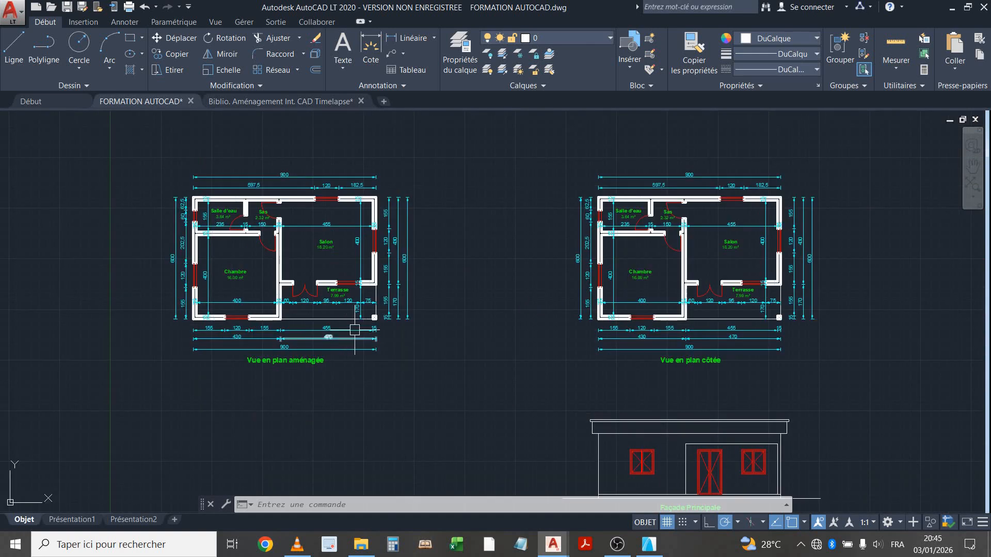
scroll(423, 215, up, 2)
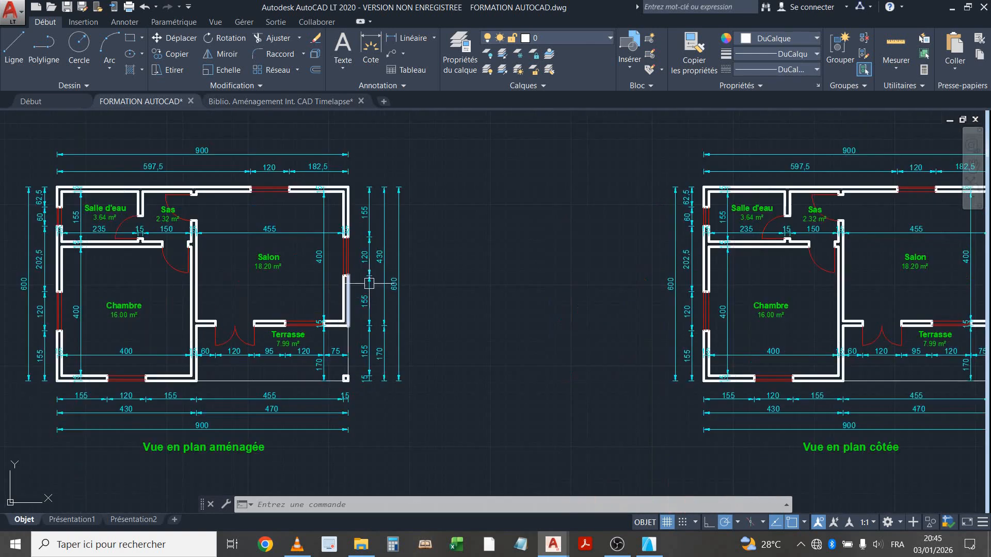
Erase the two outer columns of vertical dimensions (430, 170 and 600) right of the "Vue en plan aménagée" floor plan
click(442, 140)
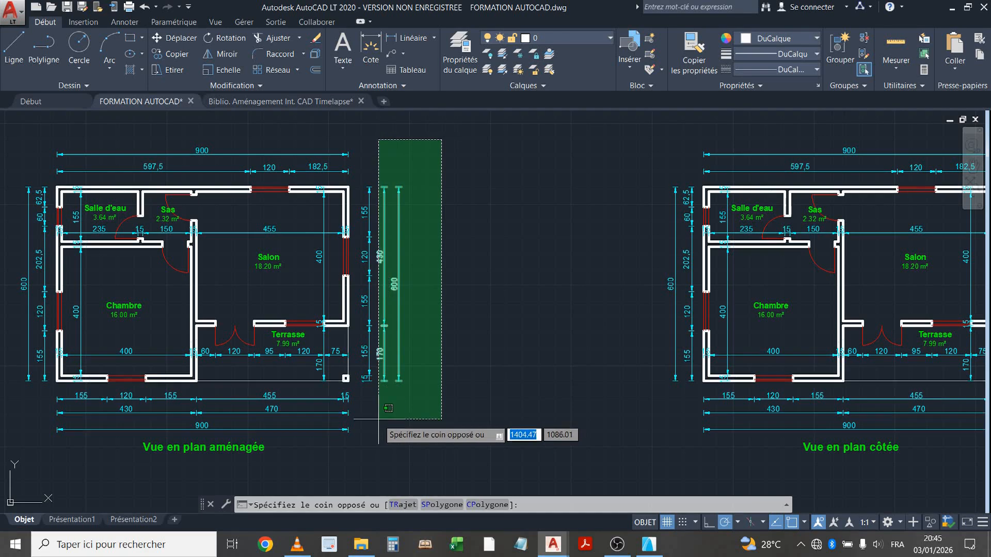
click(379, 405)
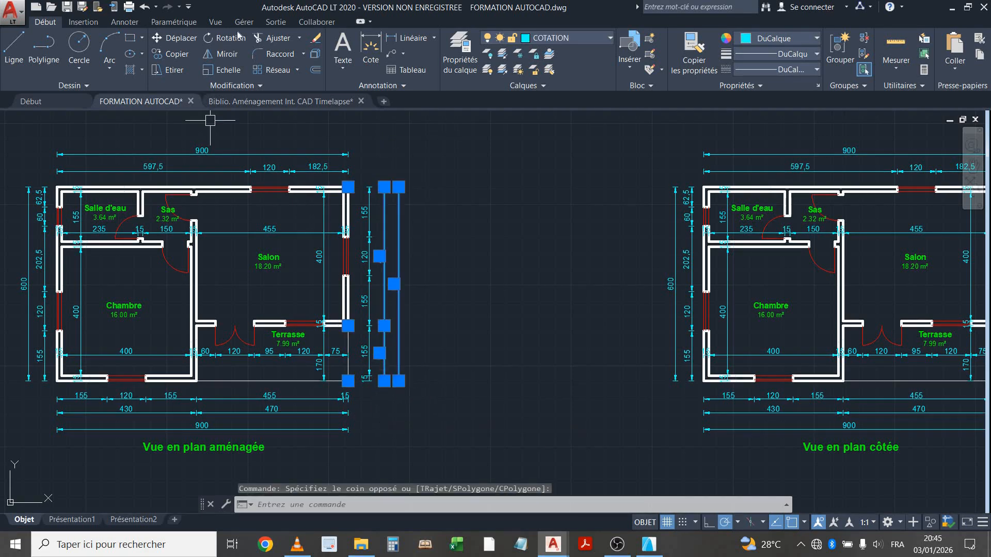
click(315, 38)
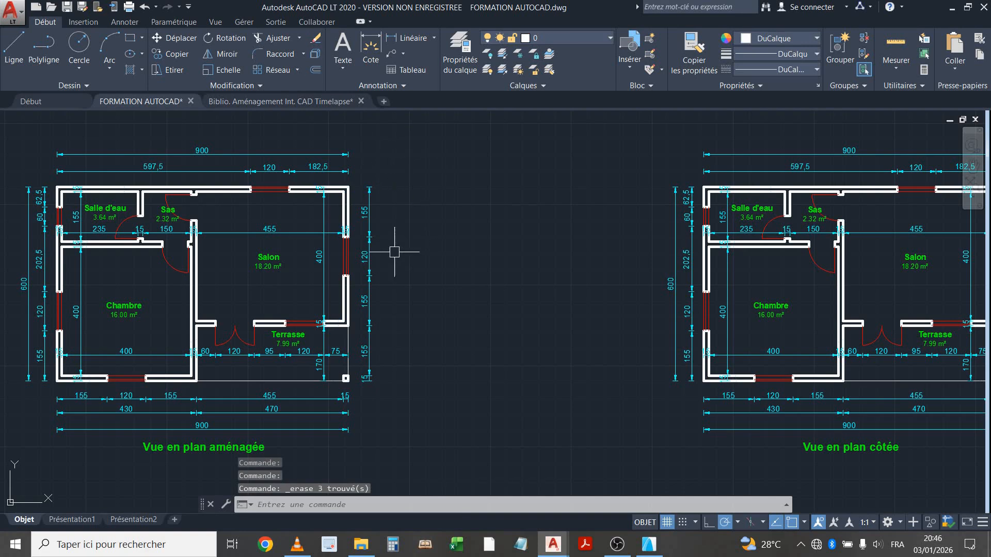
Select every dimension in the drawing similar to the upper 155 dimension right of the "Vue en plan aménagée" plan
middle_drag(394, 252, 442, 259)
scroll(447, 268, down, 2)
scroll(405, 277, up, 2)
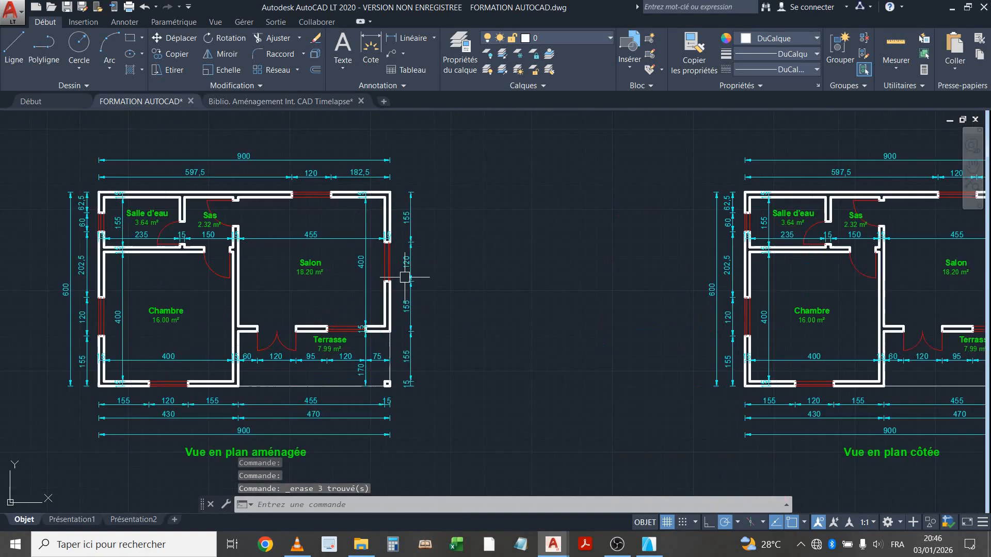
click(409, 211)
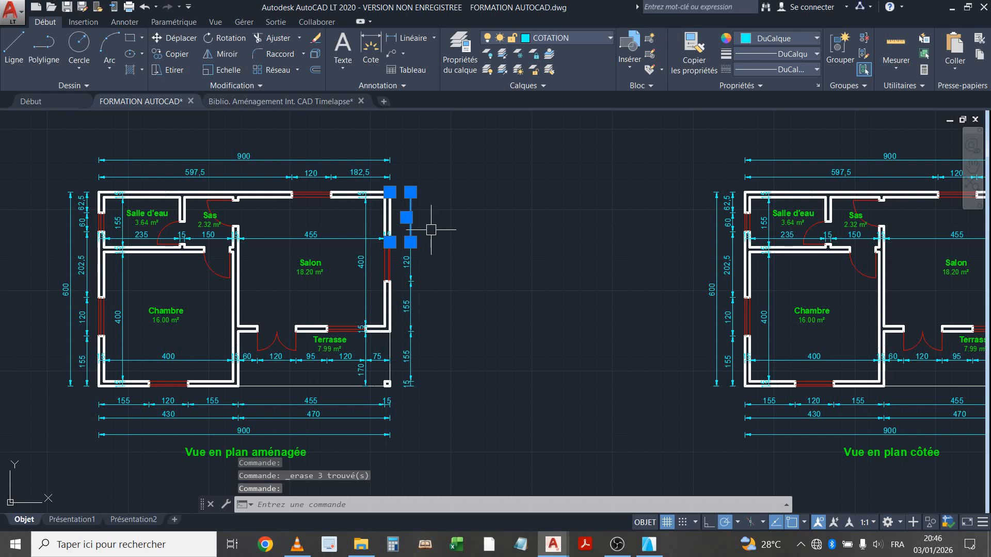
right_click(428, 207)
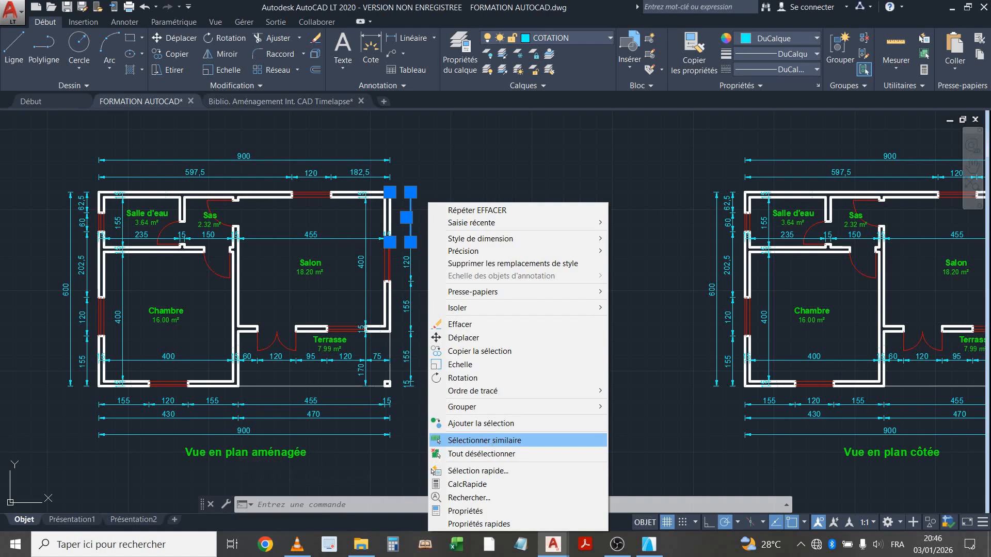
click(439, 441)
scroll(259, 268, down, 4)
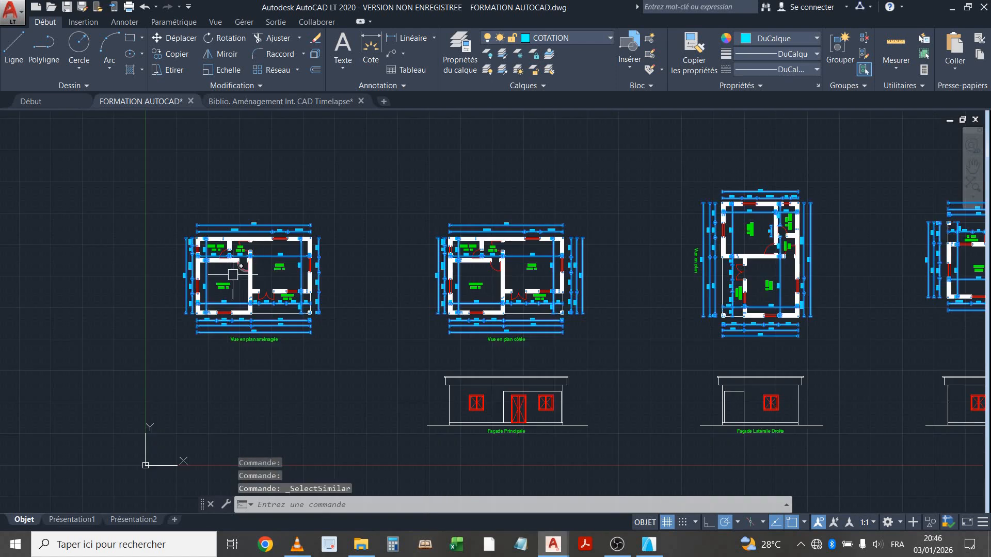
scroll(233, 275, down, 2)
scroll(320, 271, down, 2)
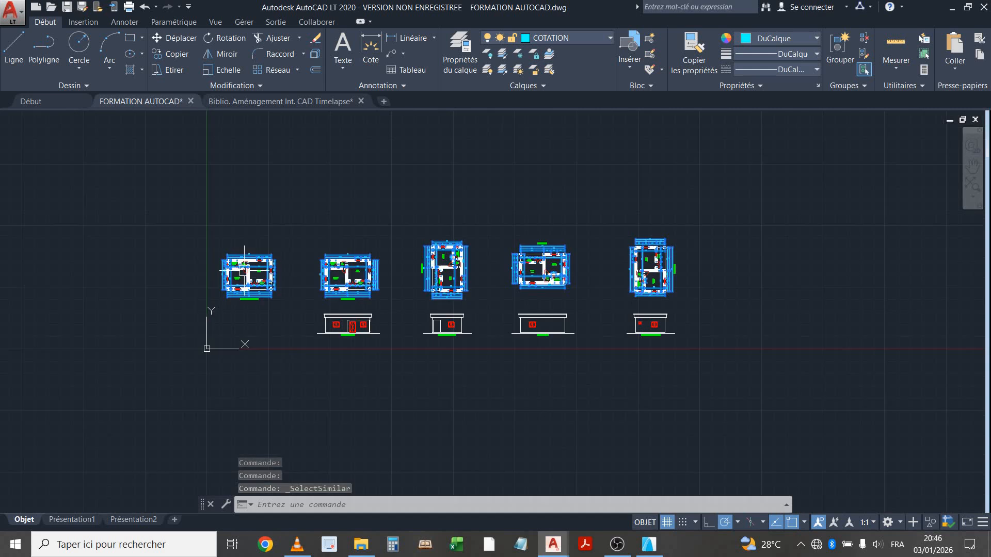
scroll(498, 250, up, 2)
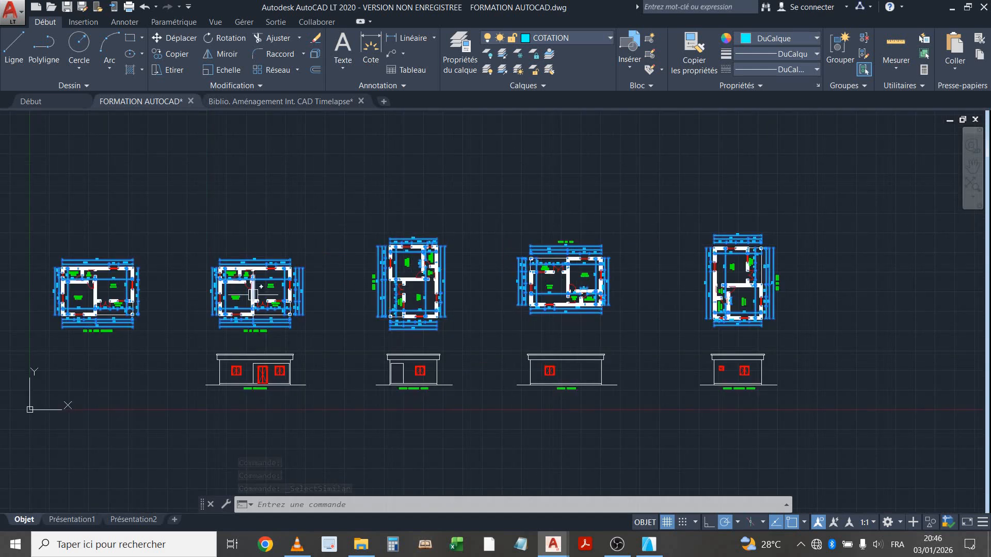
scroll(70, 299, up, 4)
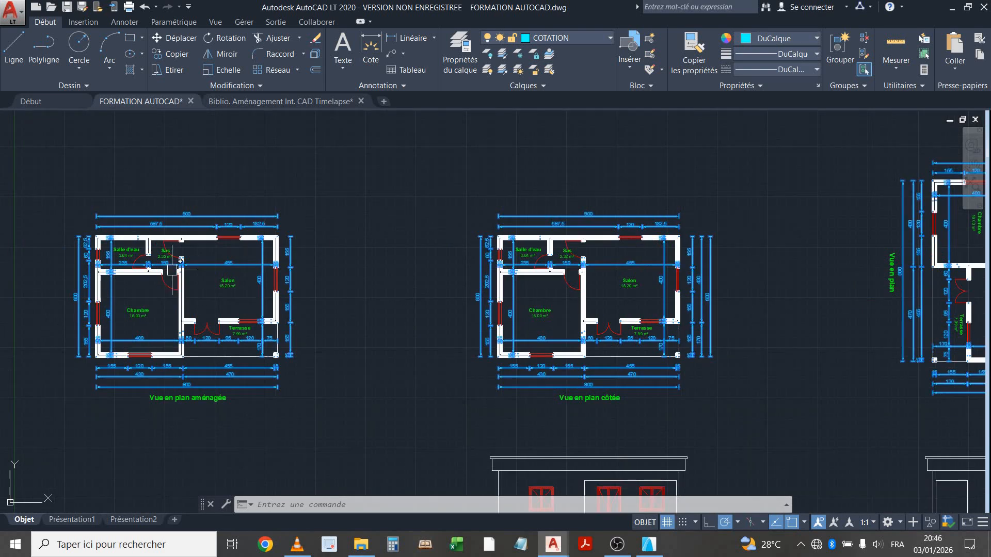
scroll(173, 274, up, 2)
scroll(177, 316, down, 2)
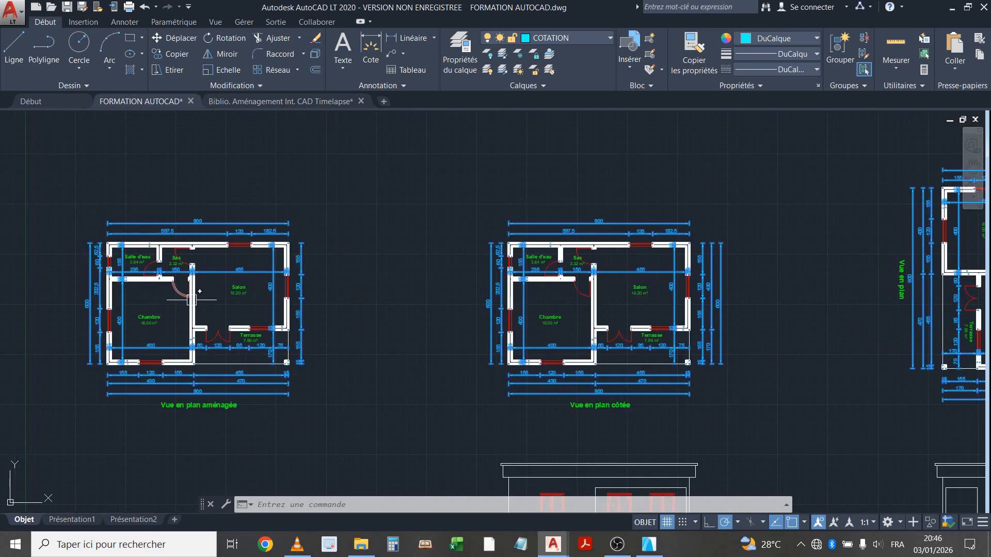
scroll(191, 299, down, 2)
scroll(201, 293, down, 2)
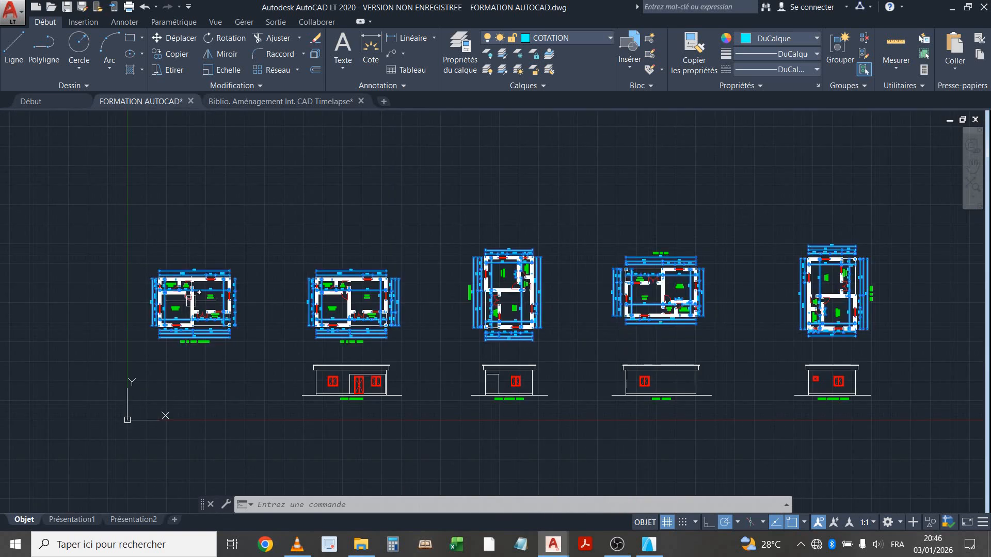
scroll(191, 301, down, 2)
scroll(205, 324, up, 2)
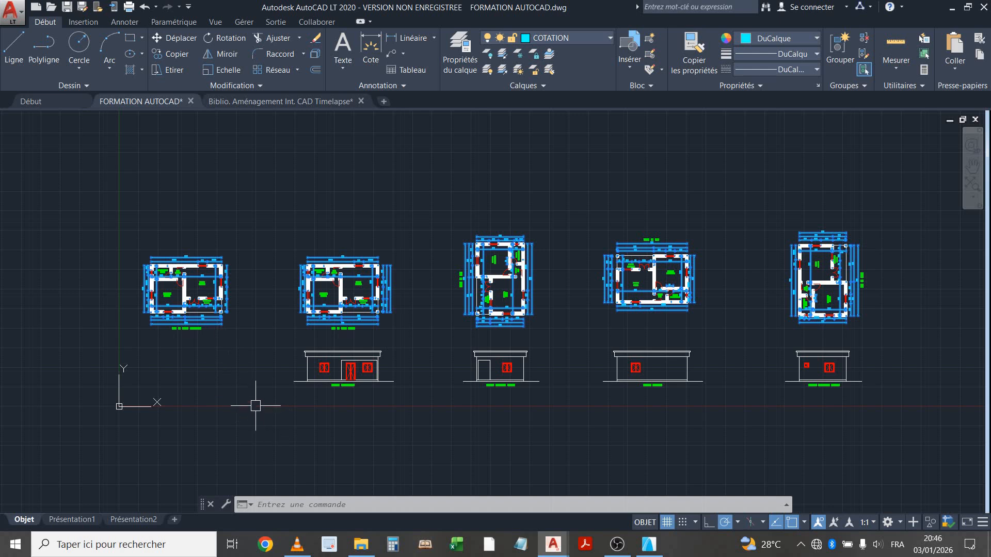
Remove the other four plans' dimensions from the selection and erase the dimensions still selected on the "Vue en plan aménagée" plan
click(917, 198)
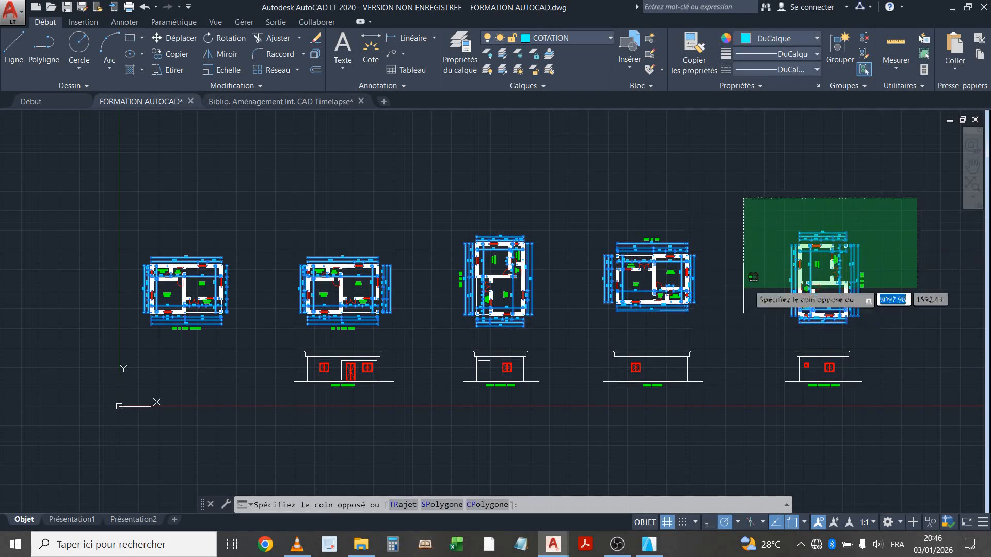
click(287, 416)
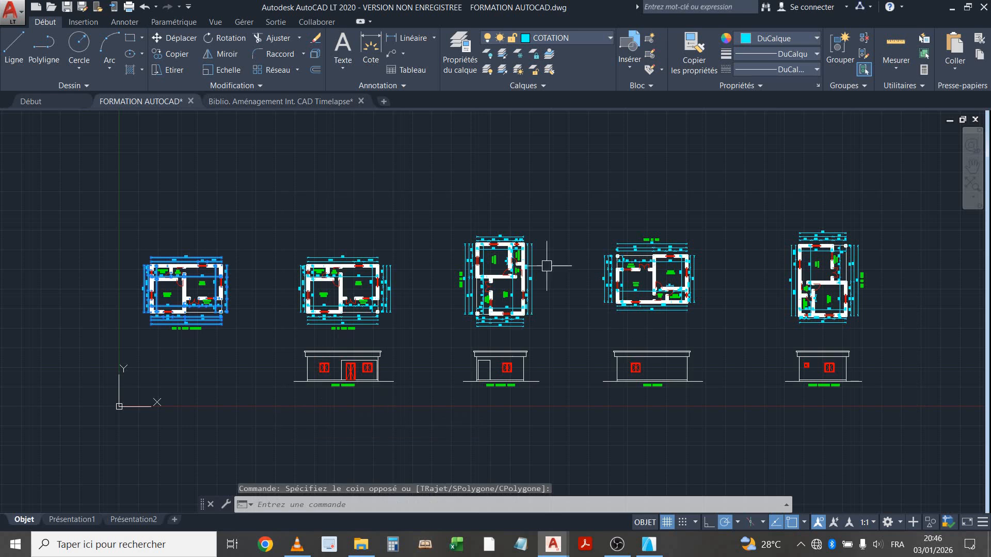
scroll(265, 306, up, 3)
scroll(404, 319, up, 1)
scroll(289, 320, up, 2)
scroll(304, 295, up, 2)
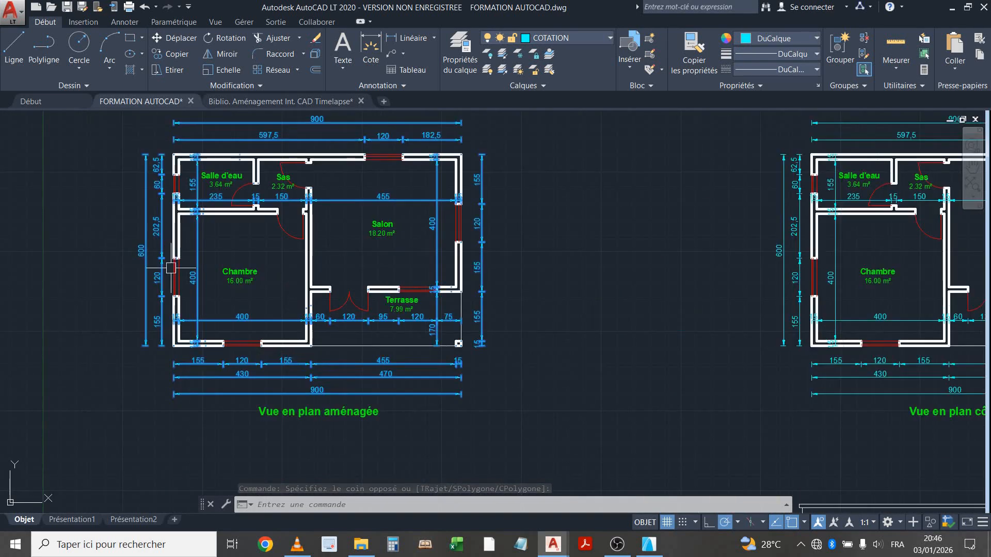
scroll(165, 258, down, 2)
middle_drag(222, 274, 237, 314)
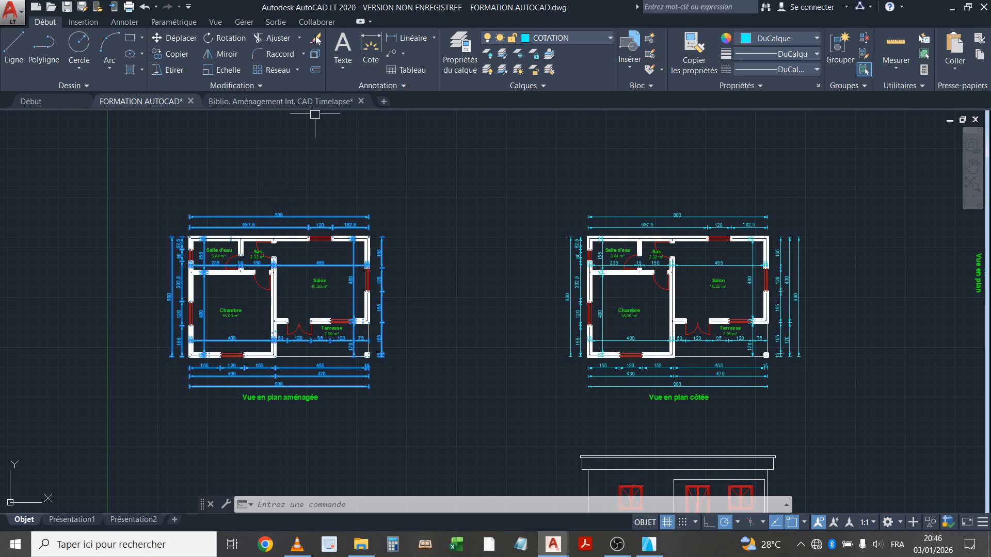
key(Delete)
Examine the rooms of the undimensioned "Vue en plan aménagée" floor plan and compare it with the dimensioned plan
scroll(269, 382, down, 4)
mouse_move(290, 350)
middle_down()
mouse_move(277, 303)
mouse_move(229, 292)
middle_up()
mouse_move(109, 286)
middle_down()
mouse_move(323, 288)
mouse_move(293, 291)
middle_up()
scroll(377, 293, up, 4)
scroll(333, 258, up, 2)
scroll(295, 310, up, 3)
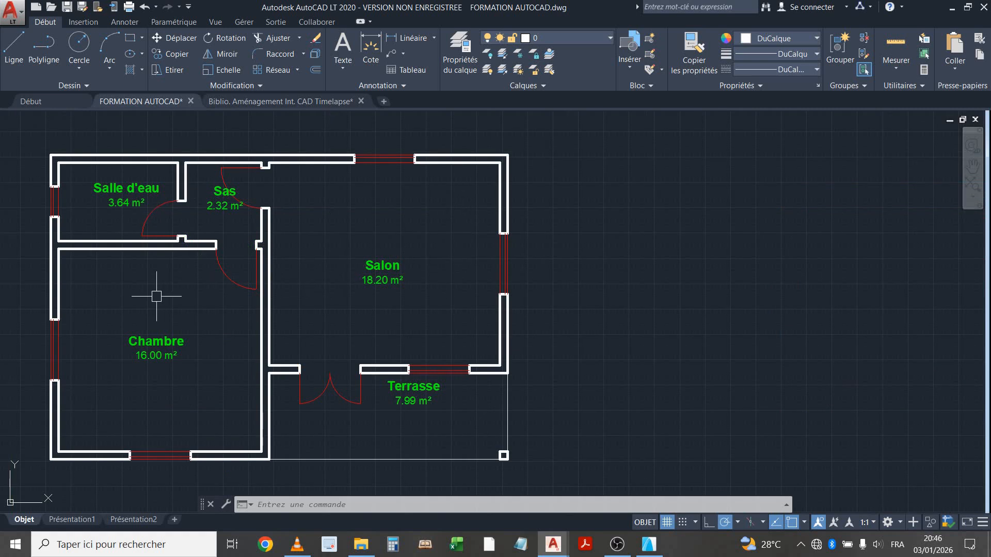
scroll(206, 297, down, 2)
mouse_move(240, 295)
middle_down()
mouse_move(316, 265)
mouse_move(354, 228)
middle_up()
mouse_move(335, 287)
middle_down()
mouse_move(239, 274)
mouse_move(252, 281)
middle_up()
scroll(287, 363, down, 2)
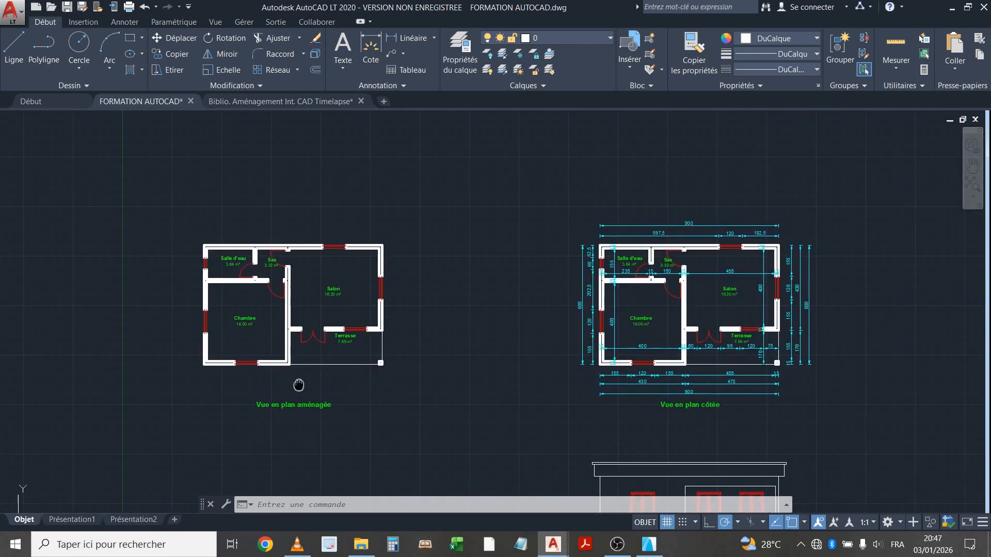
Review the furniture blocks in the Biblio. Aménagement Int. CAD Timelapse drawing and the plans and façades in the FORMATION AUTOCAD drawing
click(268, 102)
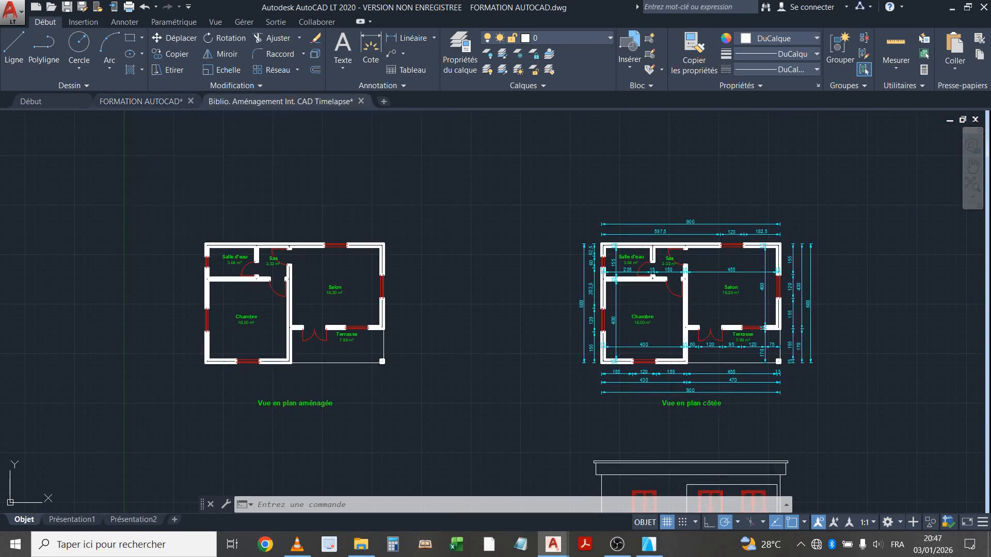
middle_drag(400, 213, 319, 239)
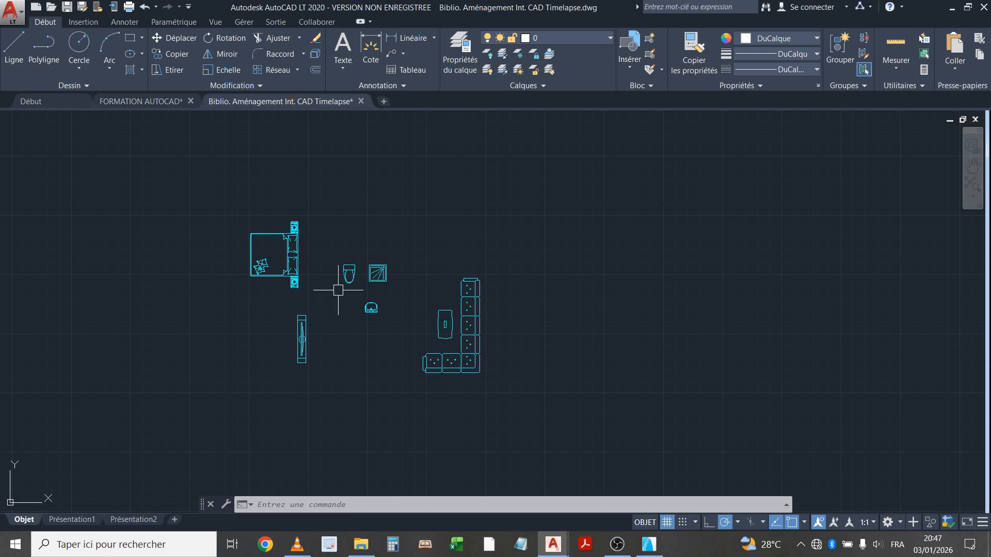
scroll(338, 290, down, 3)
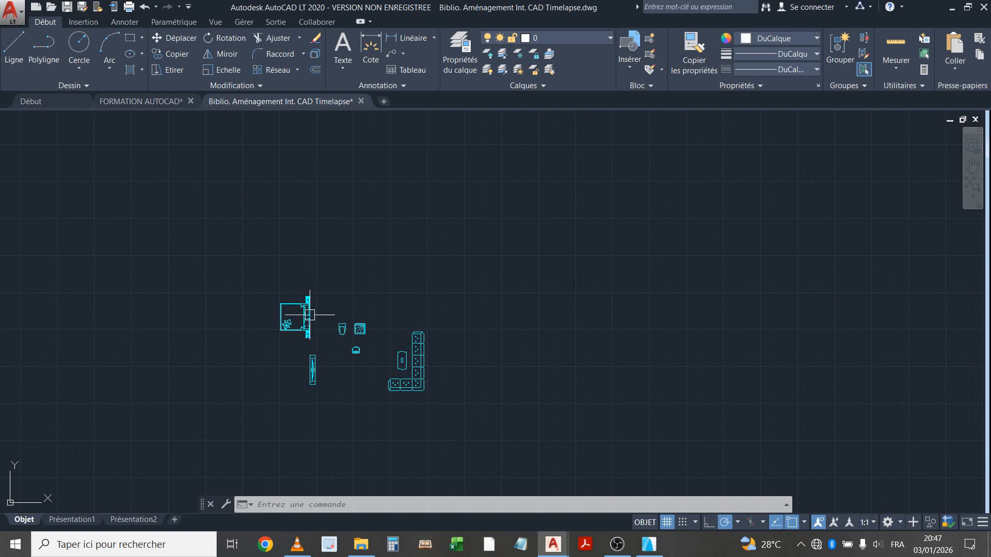
click(148, 102)
scroll(297, 292, down, 4)
middle_drag(453, 318, 269, 291)
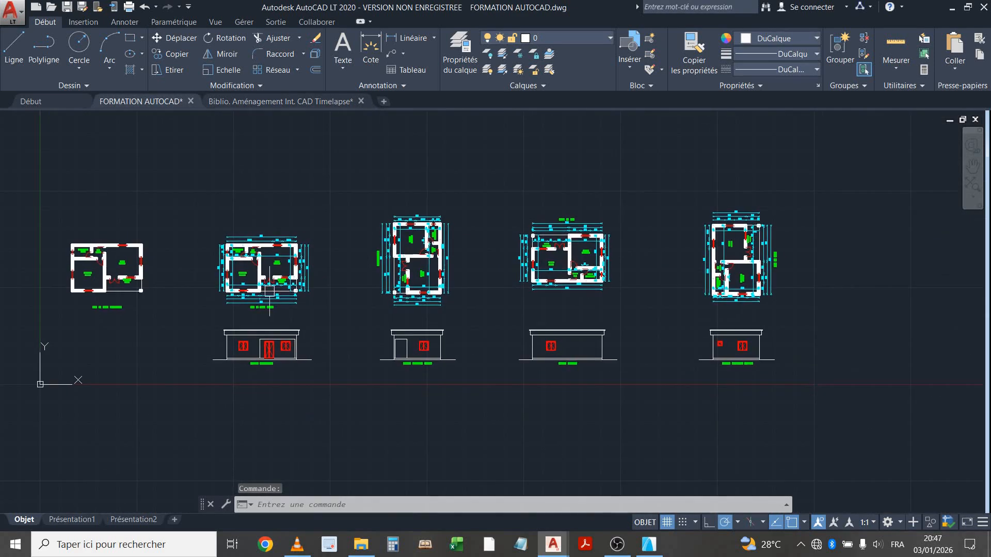
scroll(270, 290, up, 1)
scroll(274, 281, up, 2)
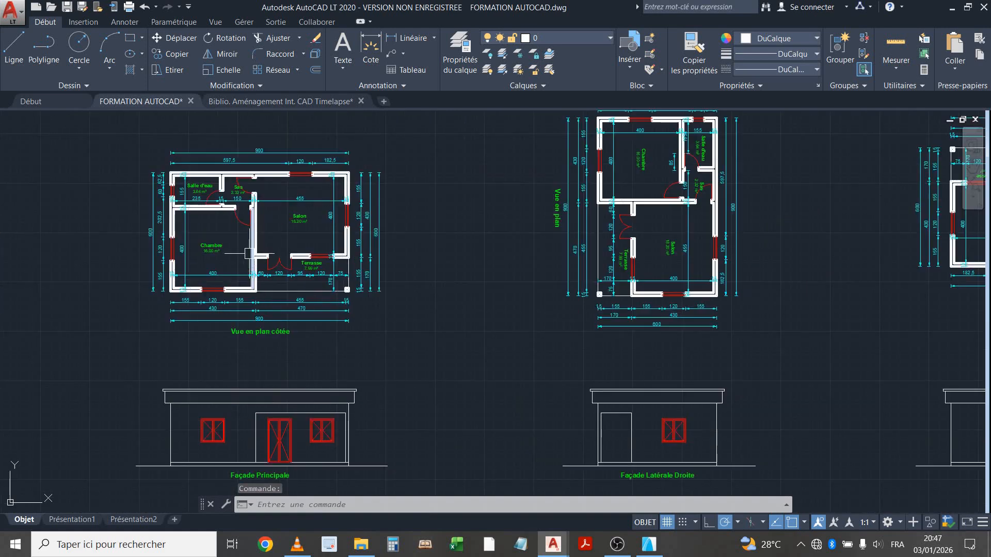
scroll(248, 254, down, 4)
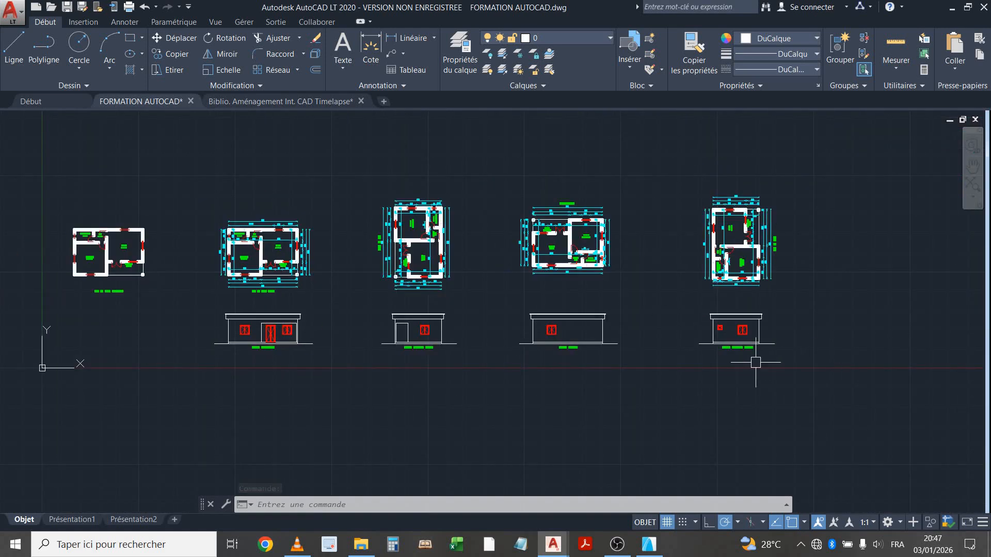
scroll(207, 279, up, 4)
middle_drag(212, 292, 210, 309)
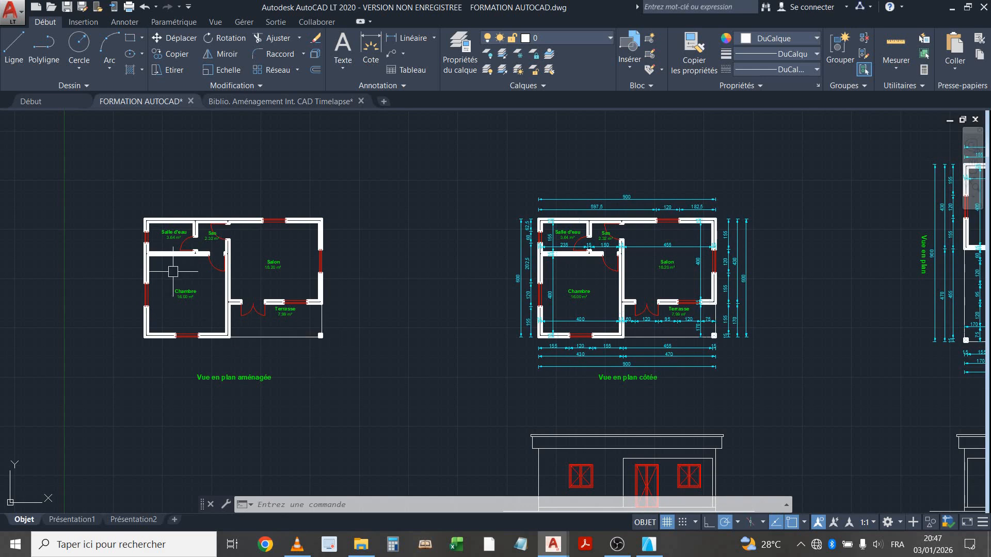
middle_drag(111, 305, 177, 283)
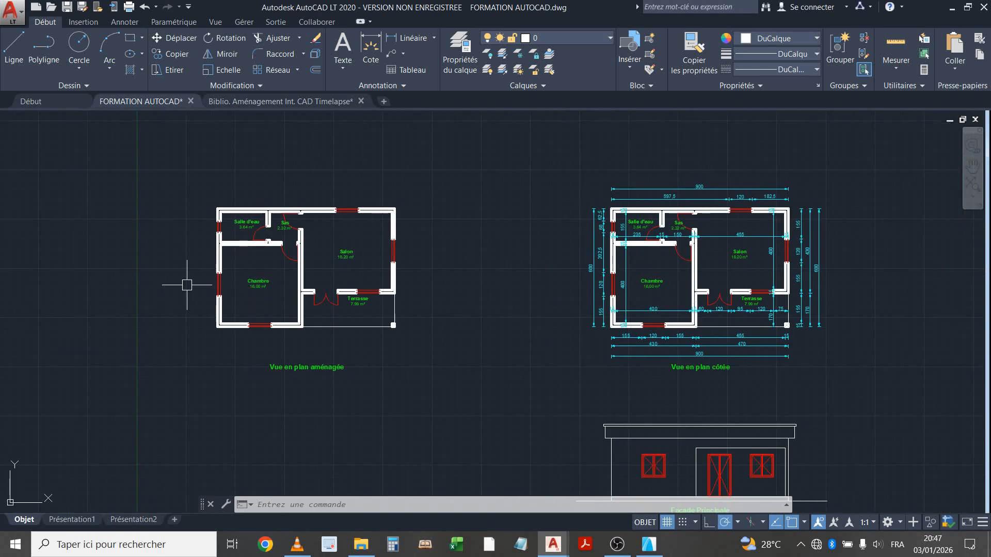
In the Biblio. Aménagement Int. CAD Timelapse drawing, copy all furniture and bathroom blocks with a base point beside the TV unit
click(261, 102)
mouse_move(321, 288)
middle_down()
mouse_move(332, 199)
mouse_move(289, 272)
middle_up()
scroll(289, 272, up, 2)
click(183, 192)
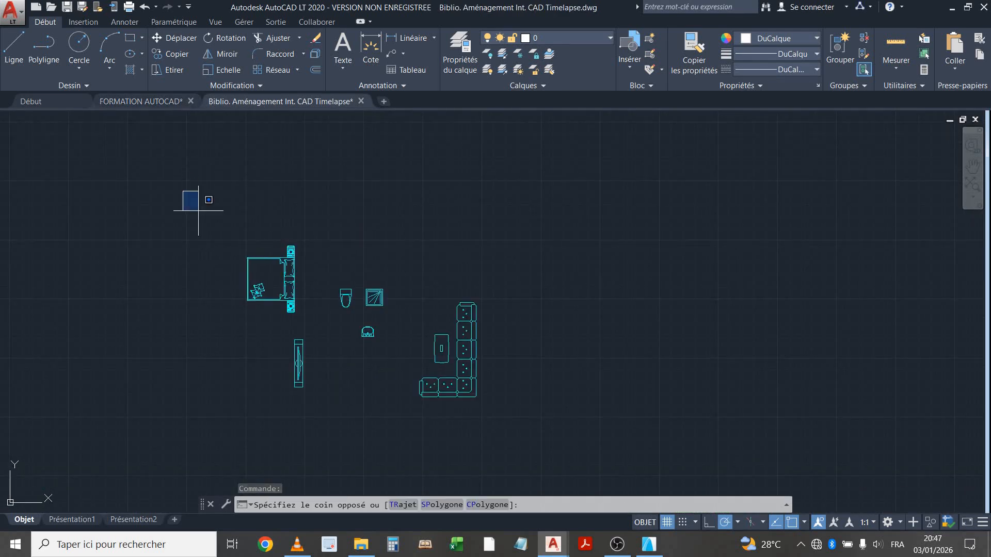
click(545, 442)
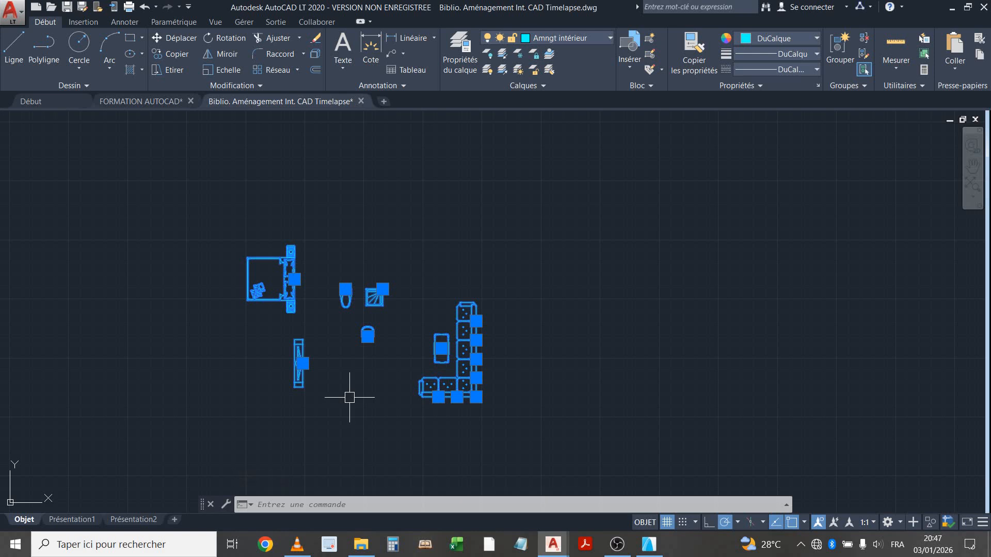
key(ctrl+shift+c)
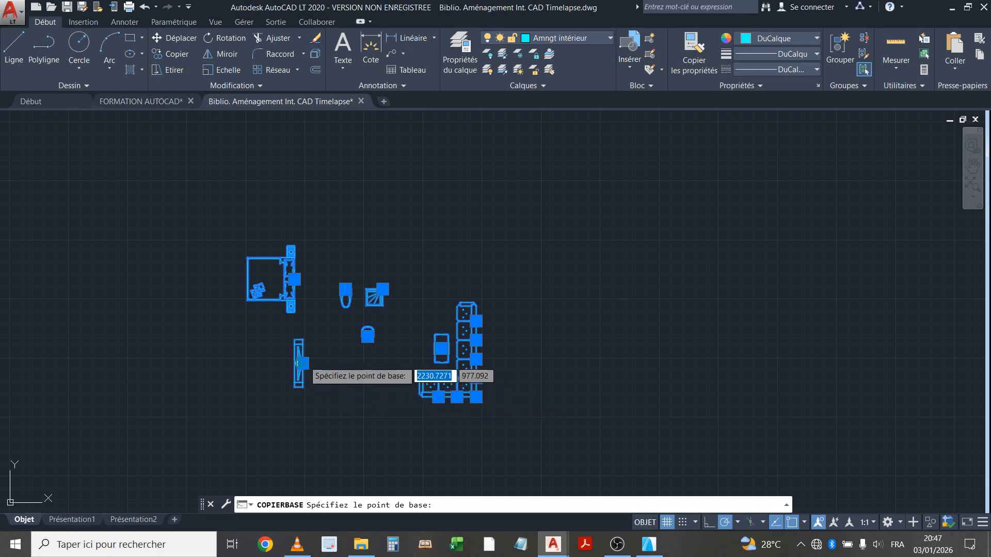
click(315, 362)
In the FORMATION AUTOCAD drawing, paste the copied furniture and bathroom blocks in the empty space to the left of the "Vue en plan aménagée" plan
click(151, 102)
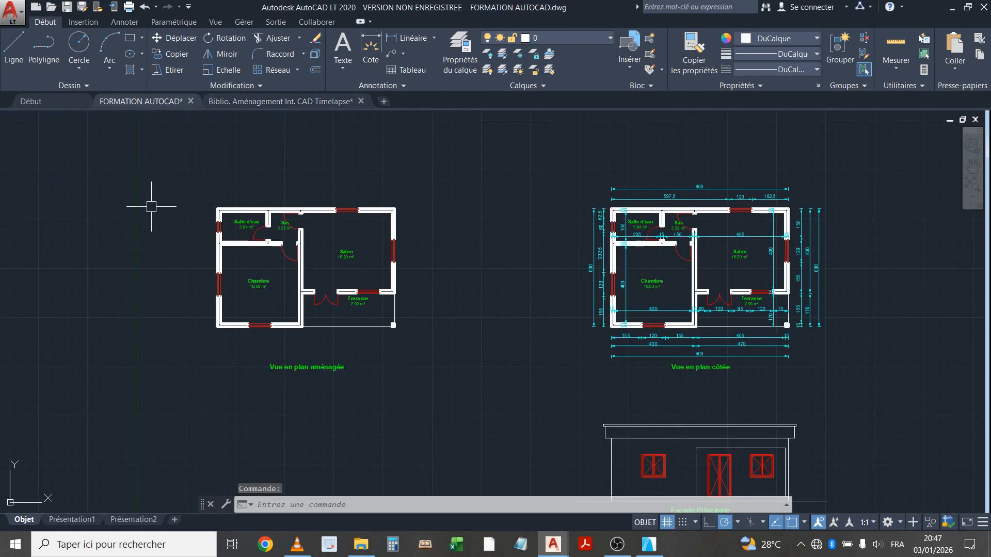
middle_drag(152, 206, 202, 209)
scroll(372, 370, down, 2)
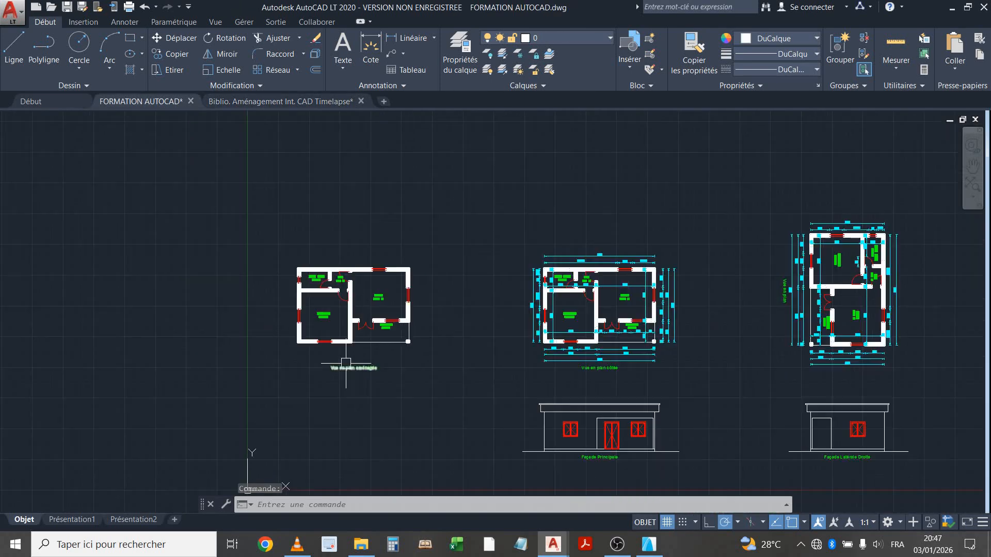
scroll(317, 374, up, 2)
middle_drag(318, 375, 455, 367)
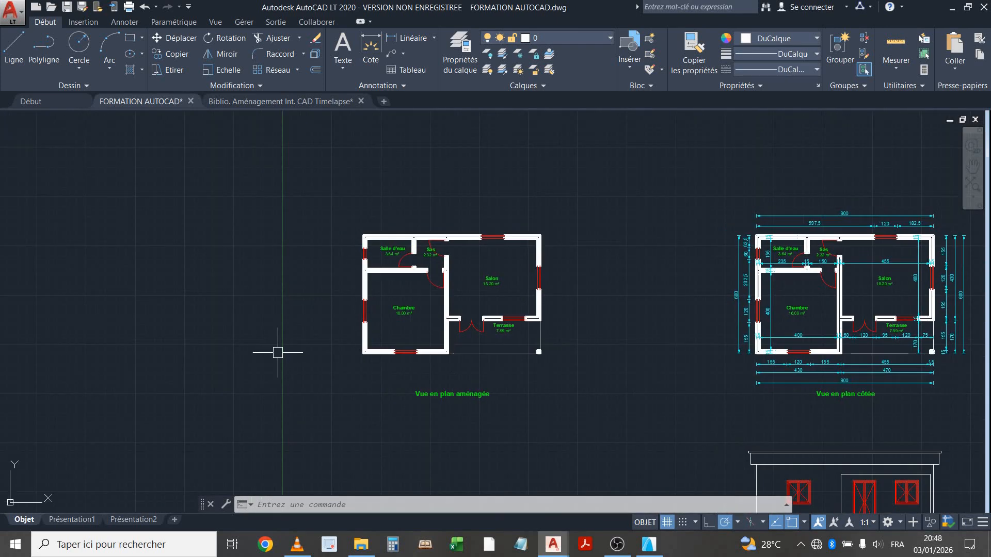
key(ctrl+v)
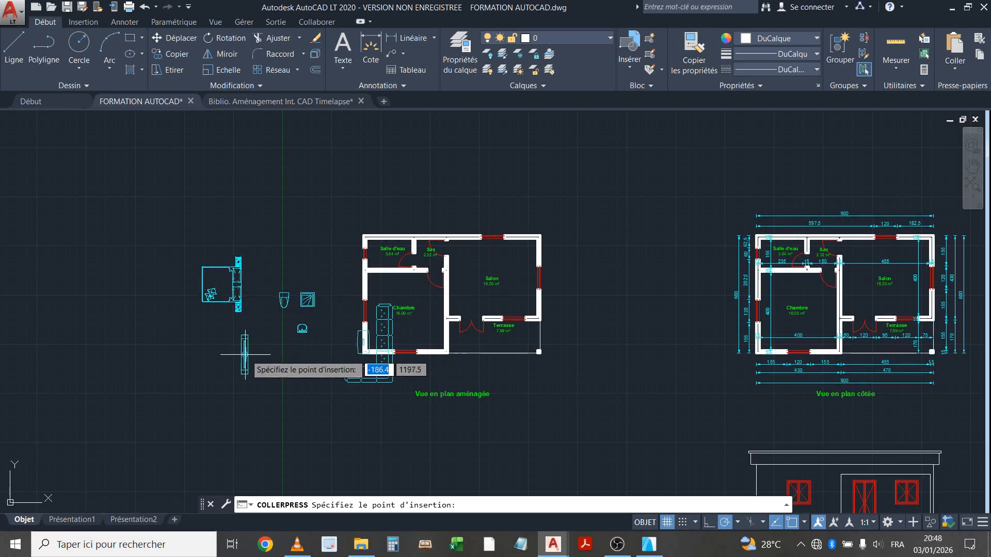
scroll(275, 350, down, 2)
scroll(275, 350, up, 1)
scroll(323, 340, up, 2)
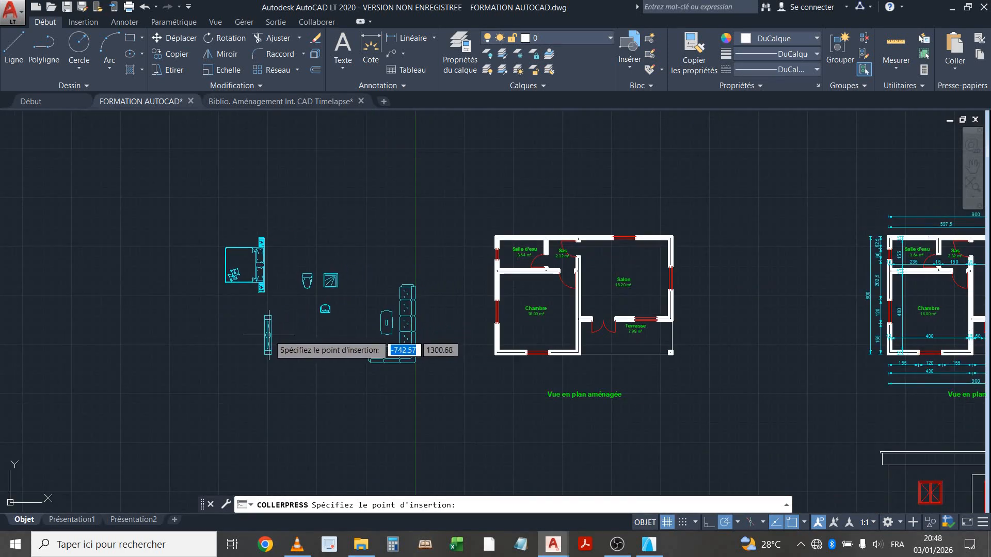
click(273, 333)
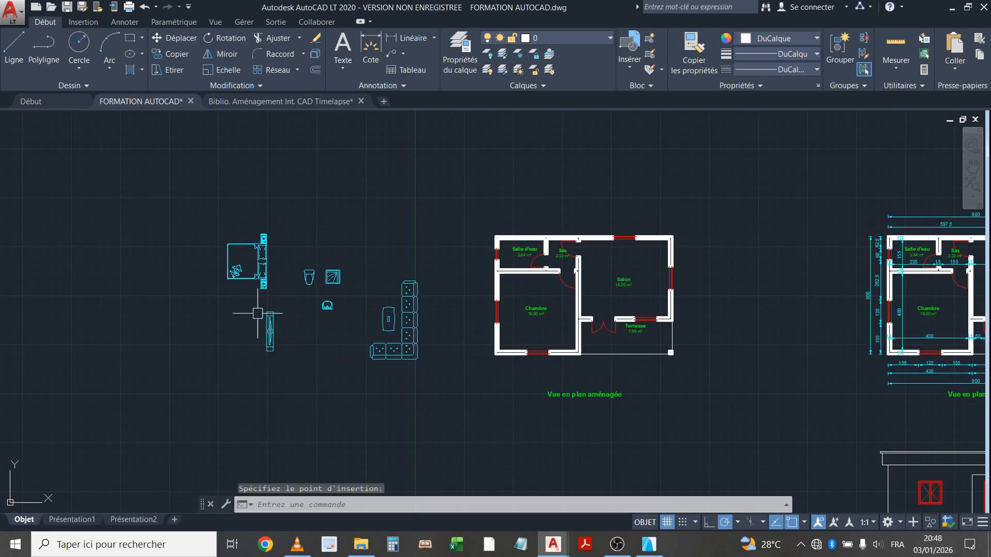
In the Biblio. Aménagement Int. CAD Timelapse drawing, examine the full set of furniture blocks and their location relative to the drawing origin
click(275, 102)
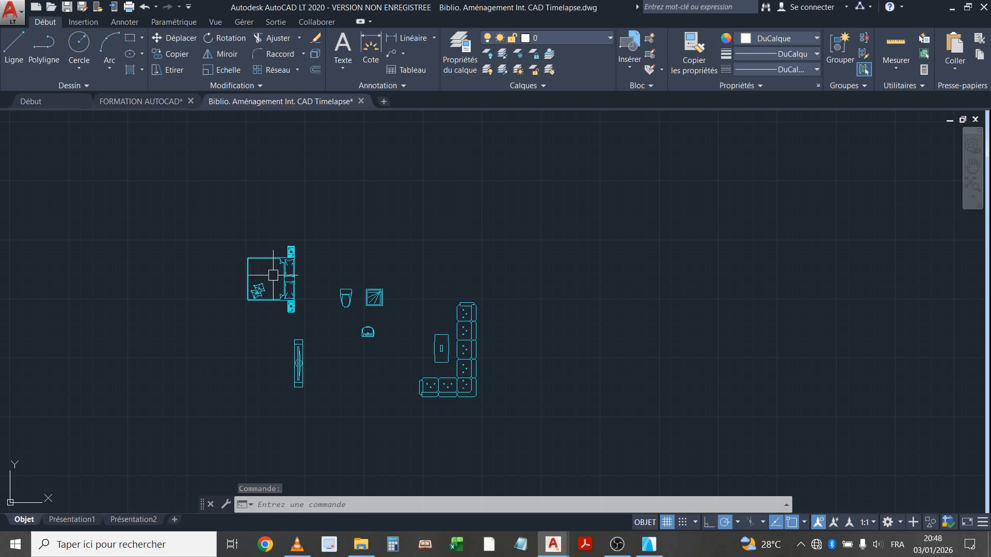
click(211, 230)
click(511, 428)
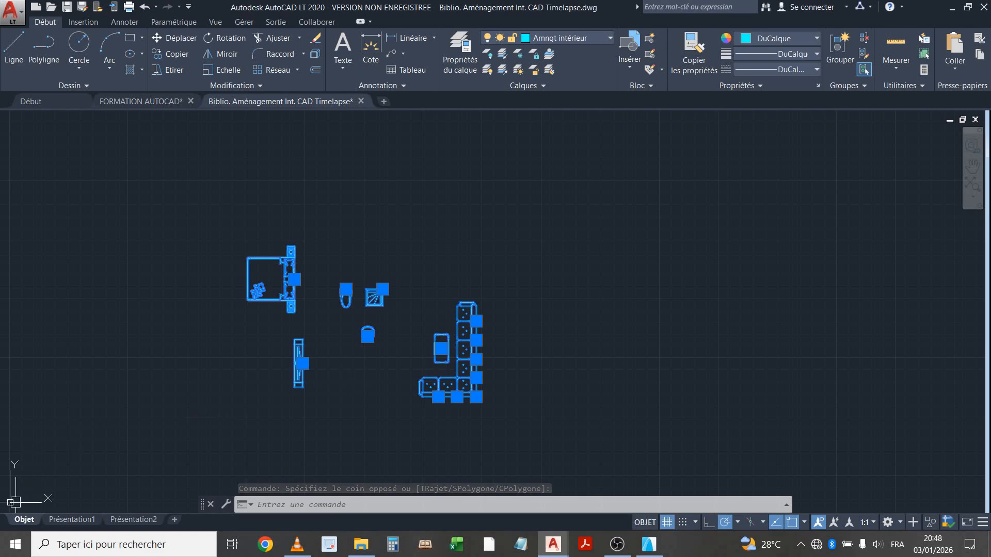
scroll(228, 438, down, 4)
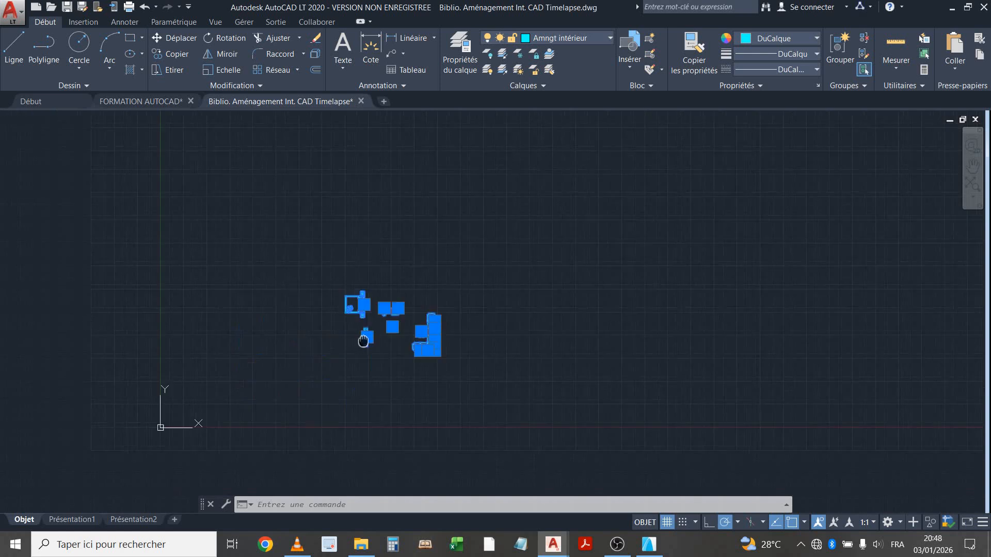
middle_drag(257, 411, 407, 292)
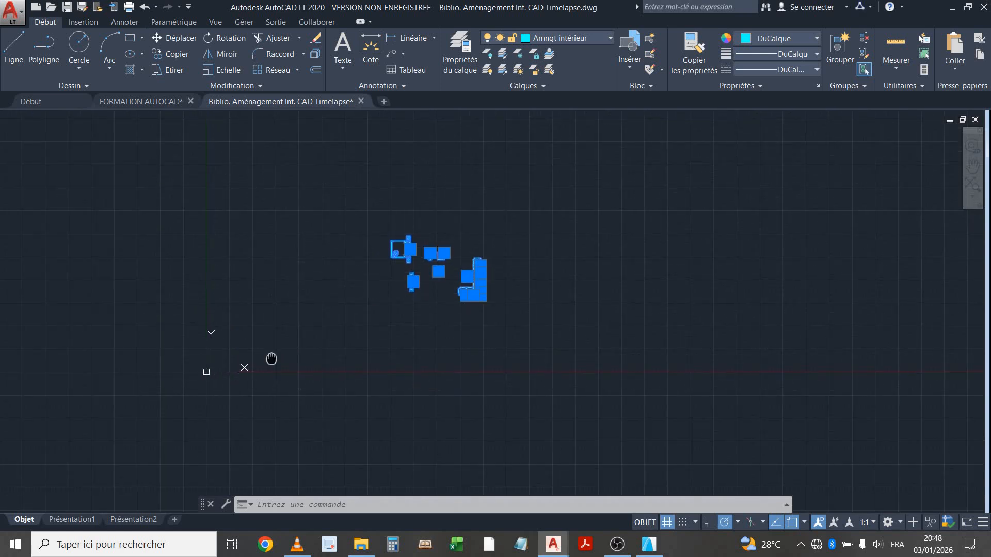
middle_drag(275, 356, 243, 402)
scroll(187, 400, up, 2)
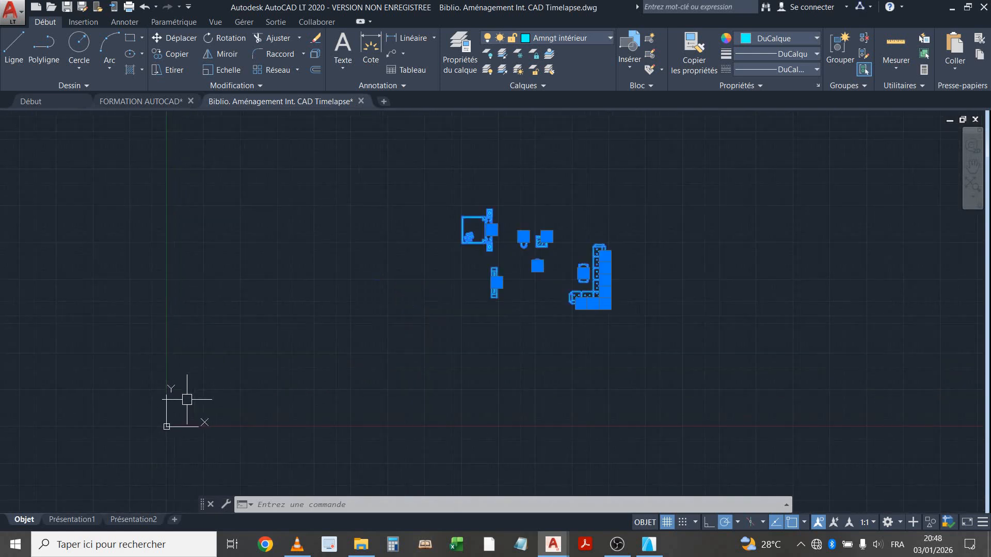
middle_drag(498, 347, 402, 363)
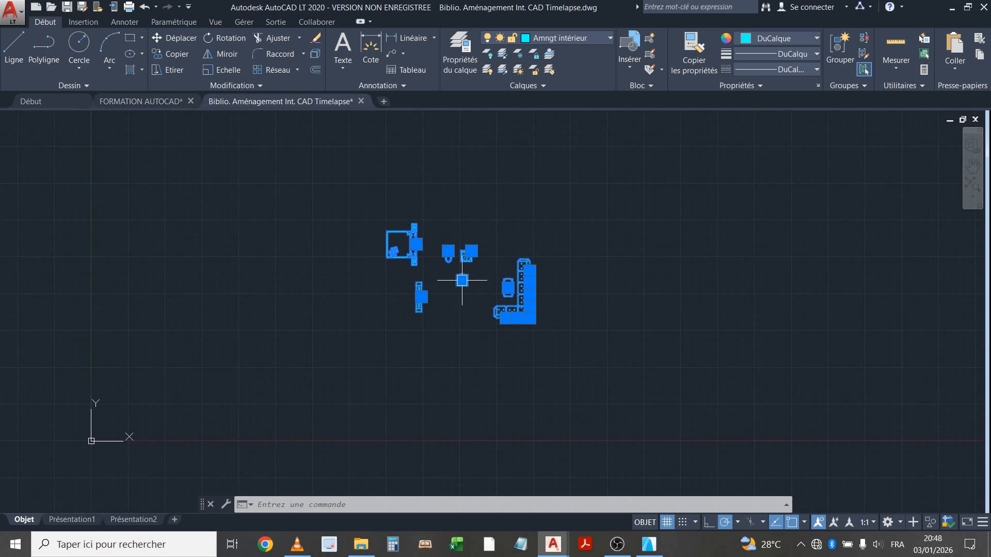
scroll(438, 278, up, 2)
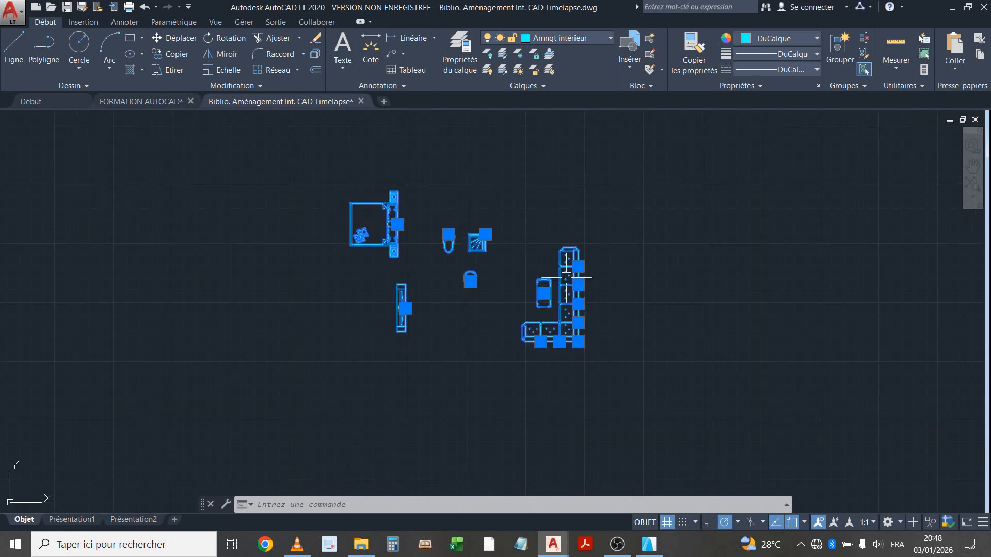
middle_drag(521, 306, 474, 335)
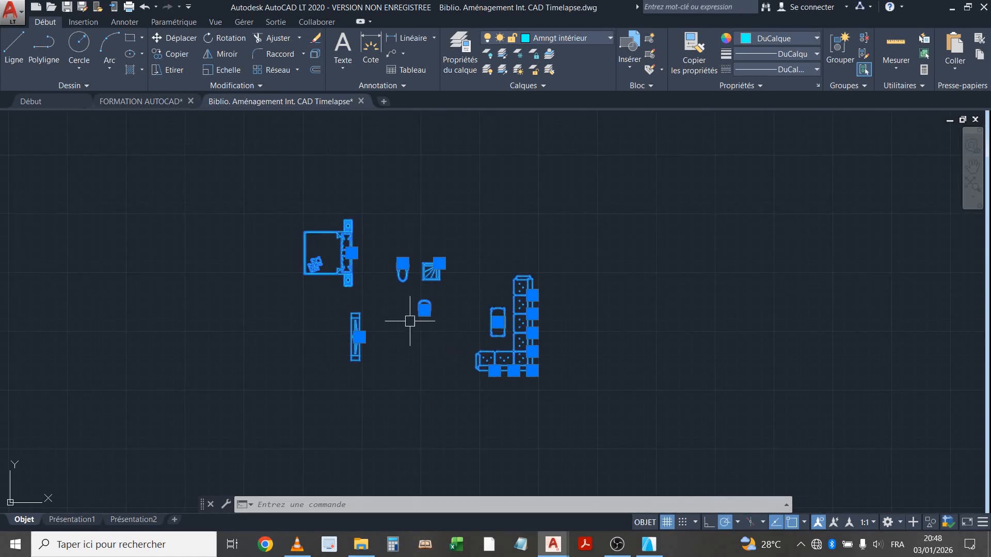
key(Escape)
key(Escape)
mouse_move(345, 286)
middle_down()
mouse_move(395, 289)
mouse_move(376, 298)
mouse_move(452, 290)
middle_up()
middle_drag(378, 285, 404, 285)
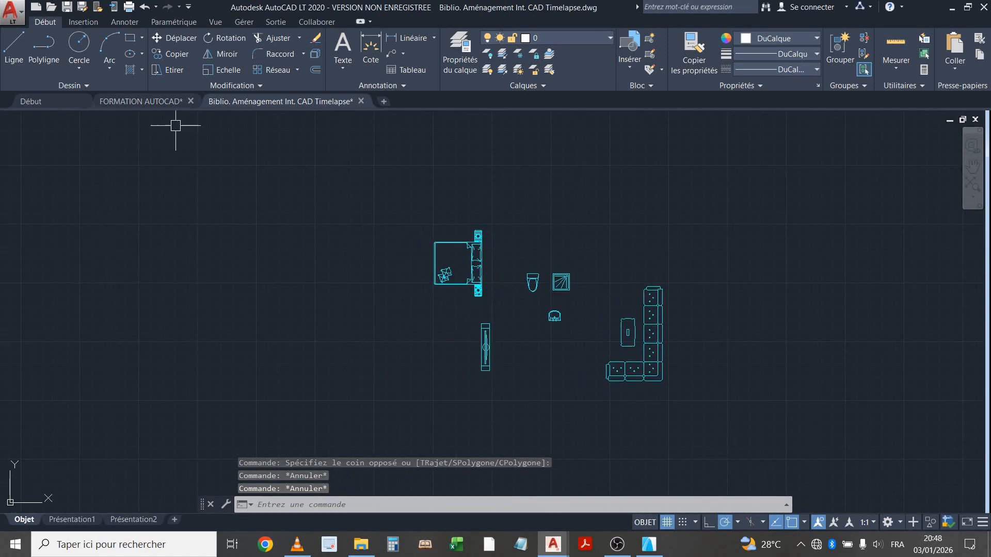
Return to the FORMATION AUTOCAD drawing, select the pasted corner sofa and coffee table, and start moving them
click(135, 102)
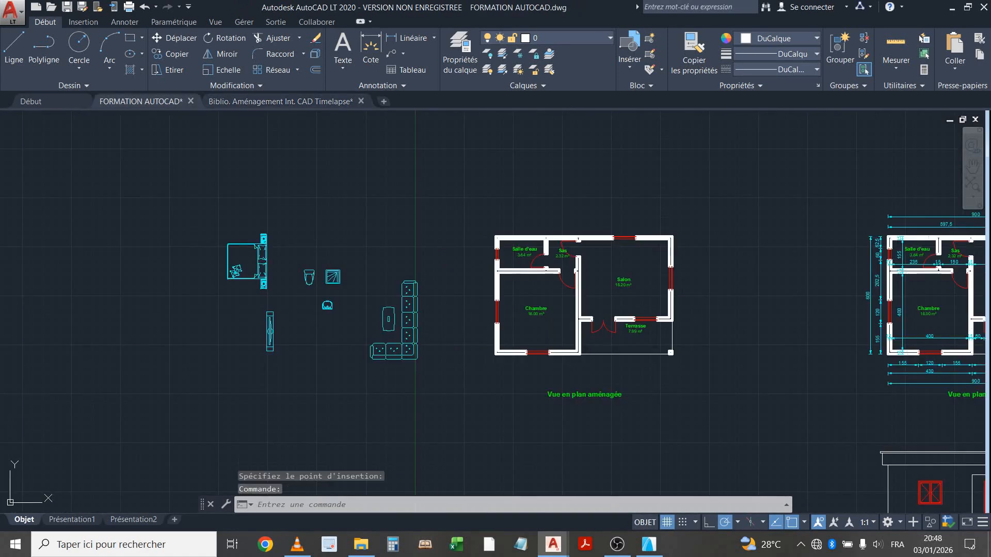
mouse_move(316, 317)
middle_down()
mouse_move(236, 281)
mouse_move(209, 280)
middle_up()
middle_drag(404, 327, 375, 347)
middle_drag(312, 341, 323, 356)
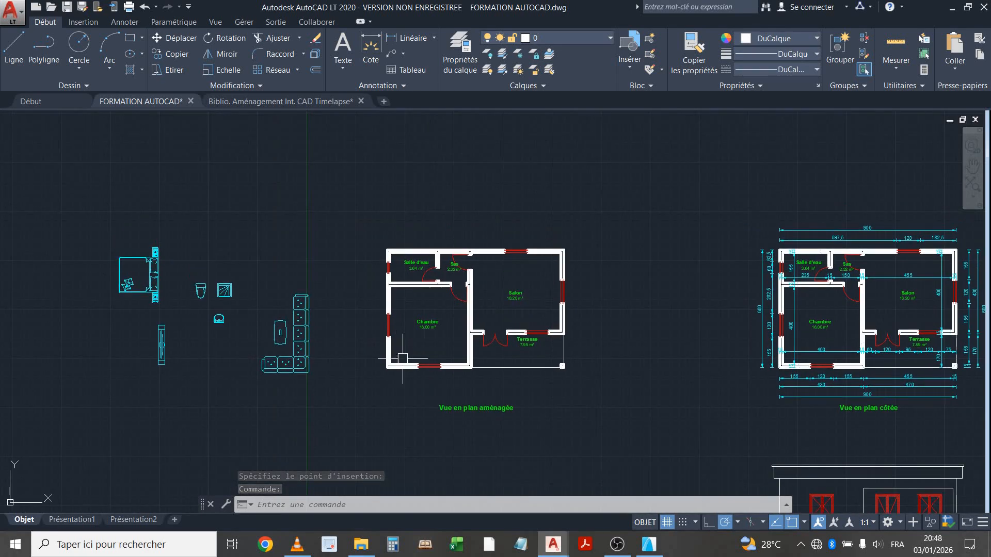
scroll(370, 406, up, 2)
middle_drag(448, 338, 364, 368)
middle_drag(215, 290, 303, 290)
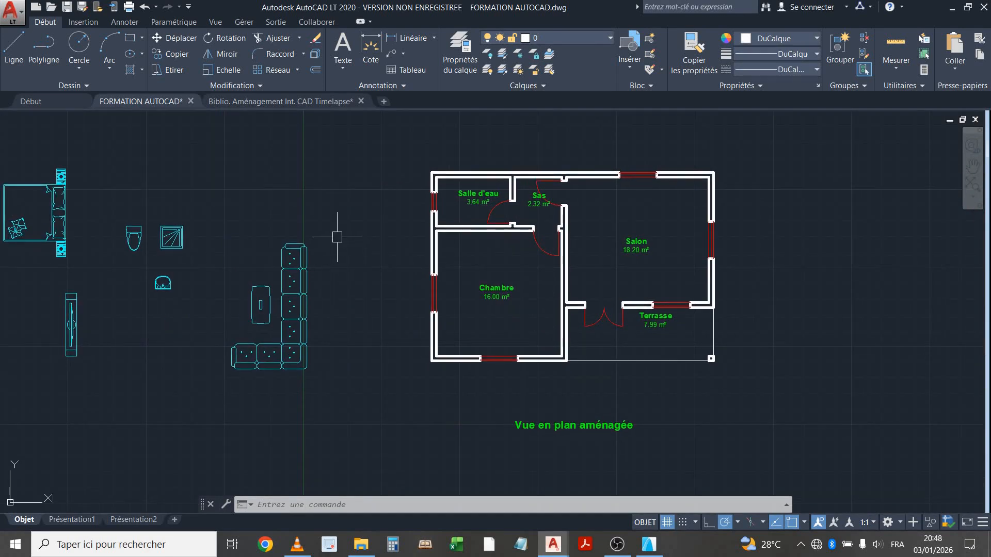
click(346, 222)
click(220, 393)
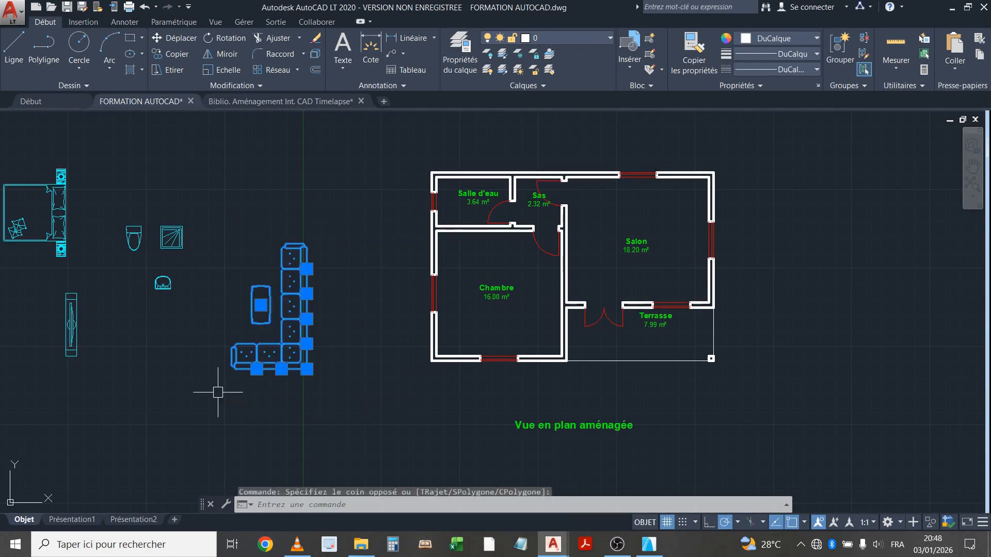
mouse_move(259, 344)
middle_down()
mouse_move(254, 360)
mouse_move(261, 345)
middle_up()
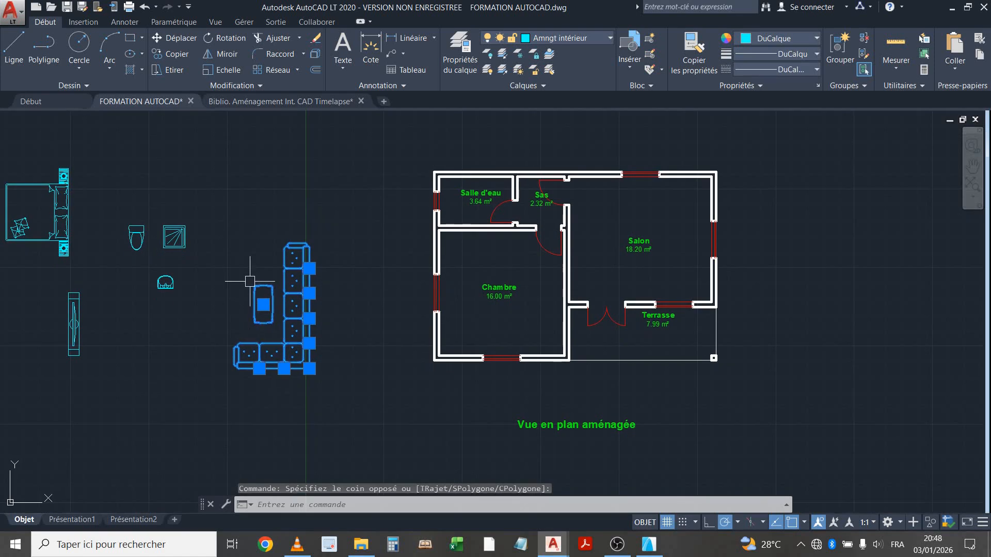
click(172, 42)
scroll(301, 397, up, 3)
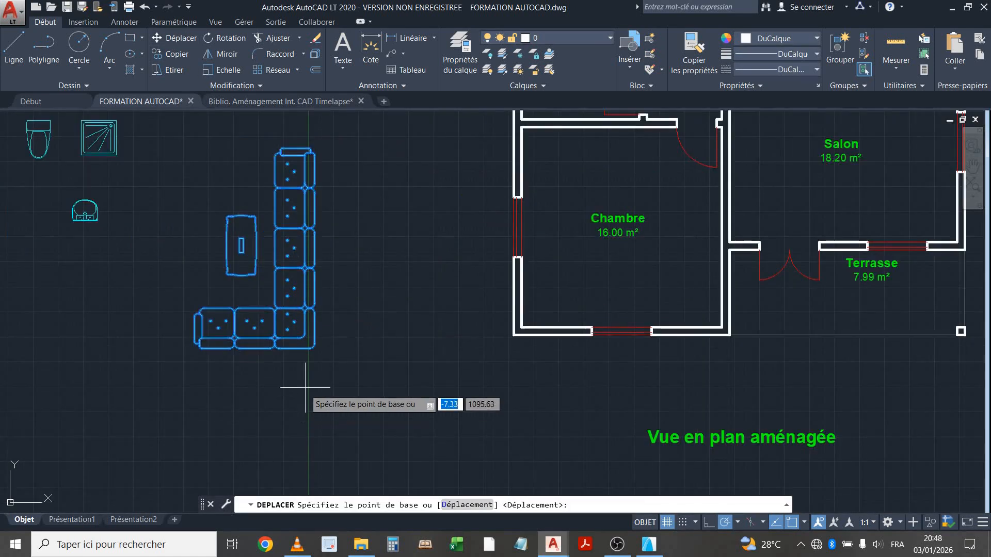
scroll(312, 349, up, 2)
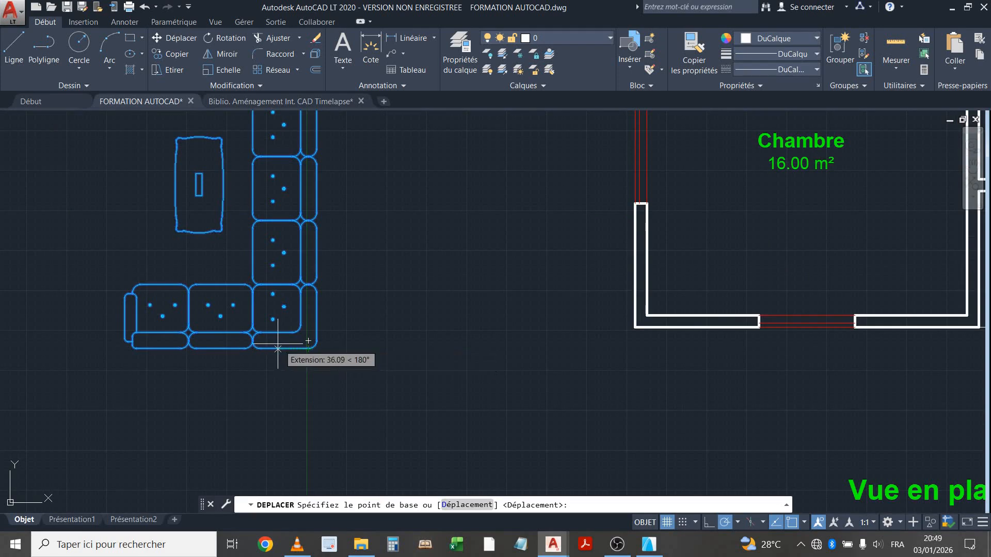
scroll(279, 347, up, 2)
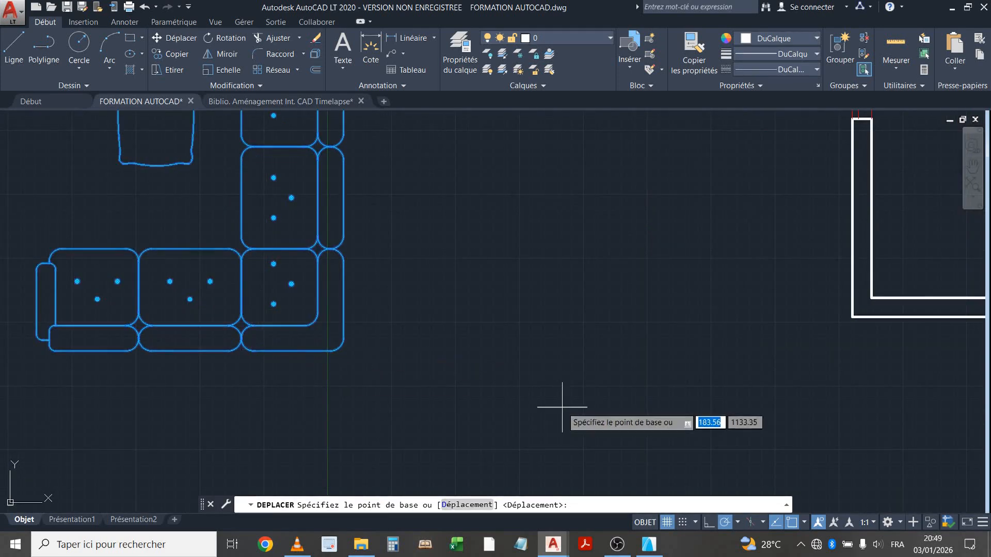
Enable the remaining object snap modes, including Milieu, Noeud, Quadrant, Insertion, Perpendiculaire, Tangente, Proche, Intersection projetée and Parallèle
click(805, 523)
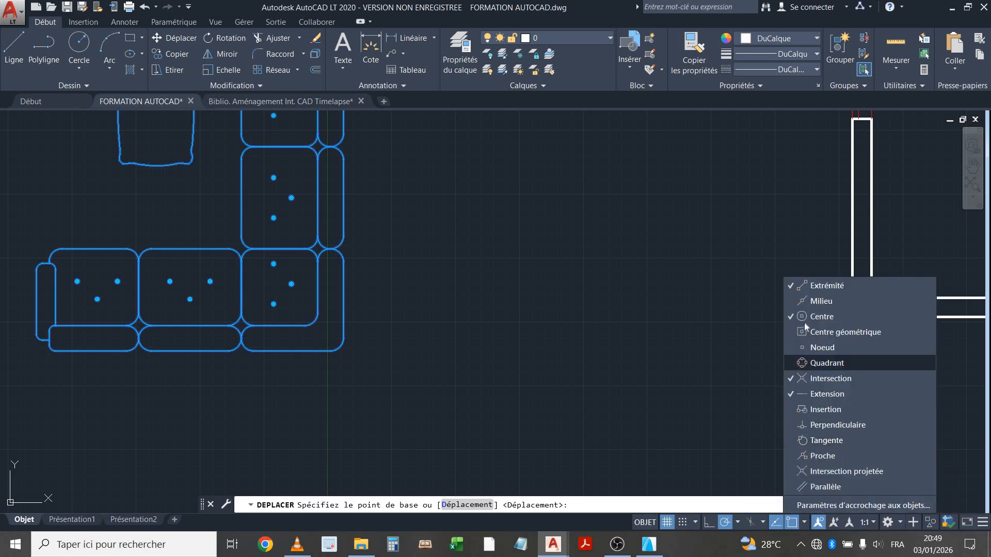
click(835, 336)
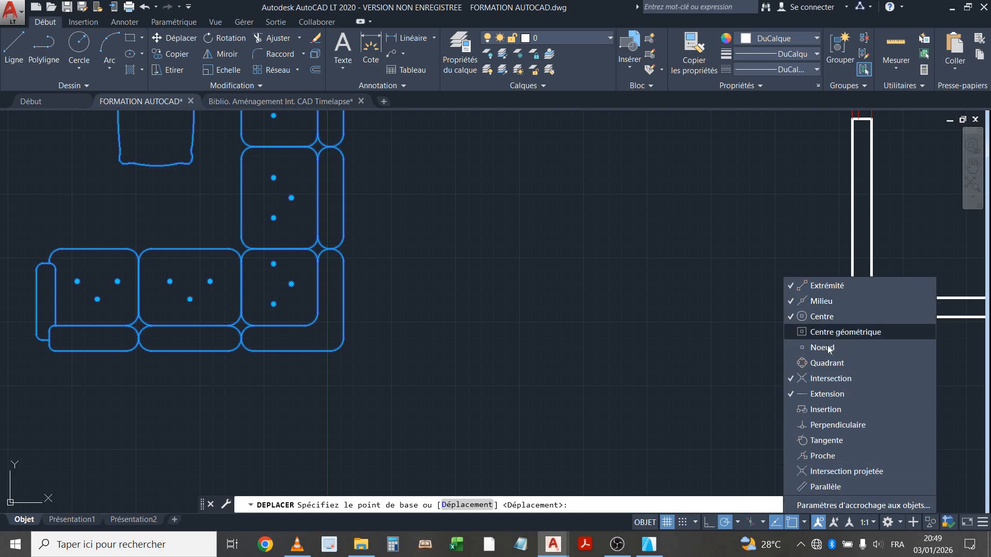
click(826, 347)
click(826, 363)
click(825, 413)
click(827, 425)
click(827, 440)
click(827, 456)
click(827, 472)
click(827, 487)
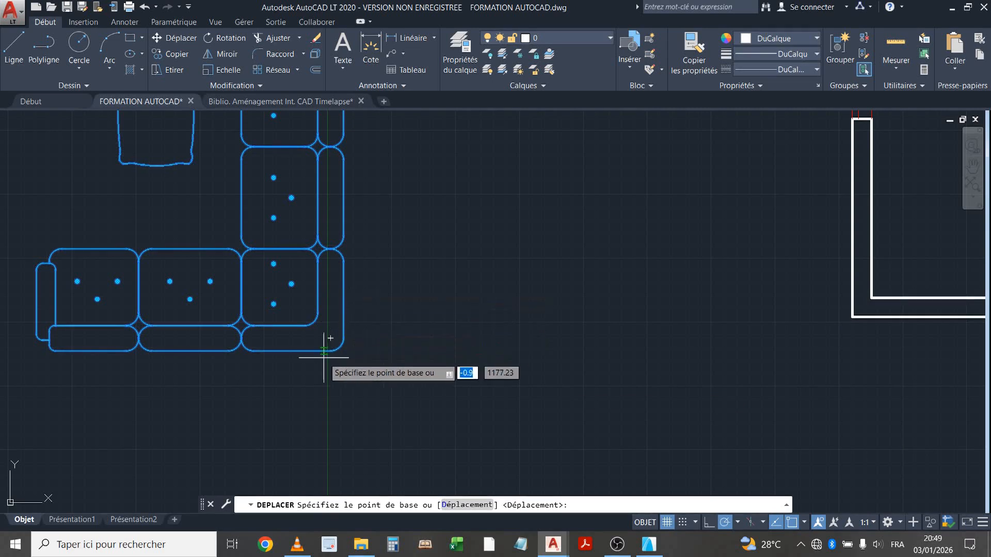
Move the corner sofa and coffee table into the Salon, from the sofa's lower-right corner to the inner face of the terrace-side wall
scroll(331, 340, down, 2)
mouse_move(300, 366)
middle_down()
mouse_move(345, 341)
mouse_move(338, 354)
middle_up()
scroll(341, 346, up, 2)
scroll(345, 336, up, 4)
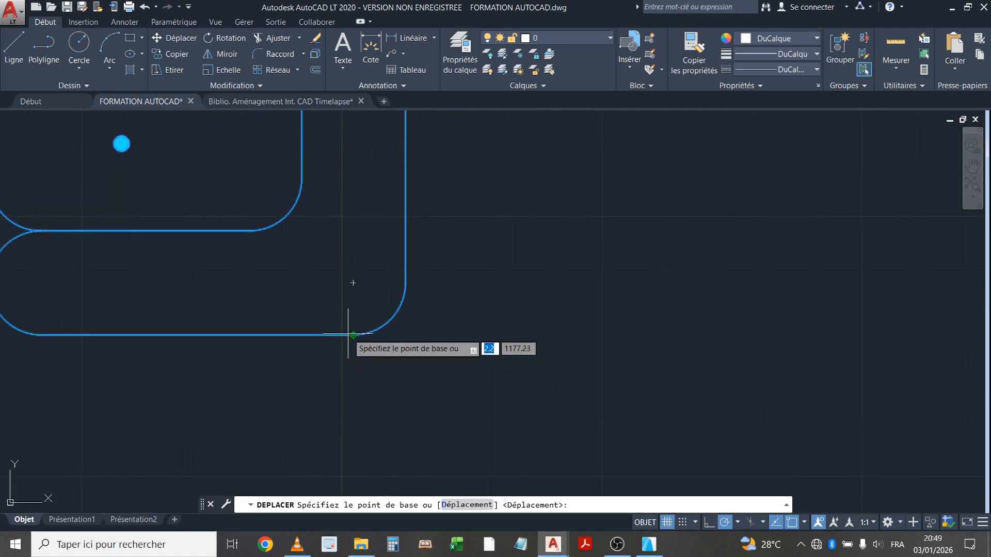
click(350, 334)
scroll(361, 320, down, 5)
middle_drag(294, 279, 223, 325)
scroll(573, 247, up, 2)
middle_drag(575, 245, 523, 307)
scroll(523, 307, up, 2)
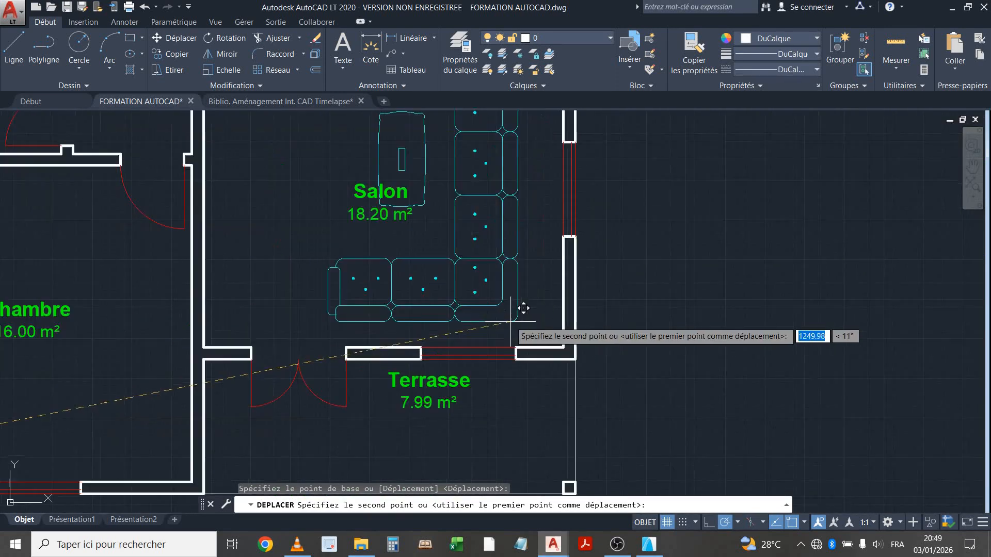
scroll(538, 331, up, 2)
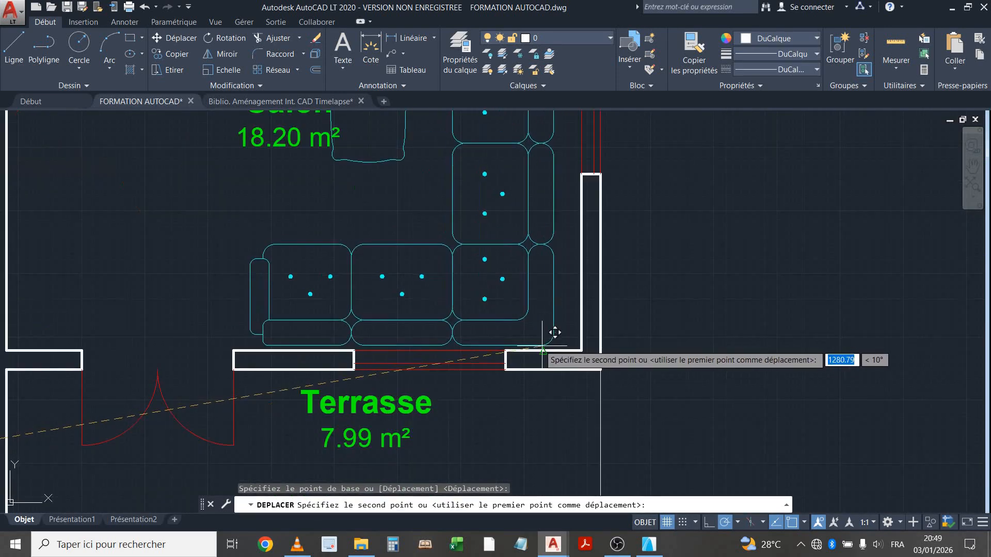
click(537, 342)
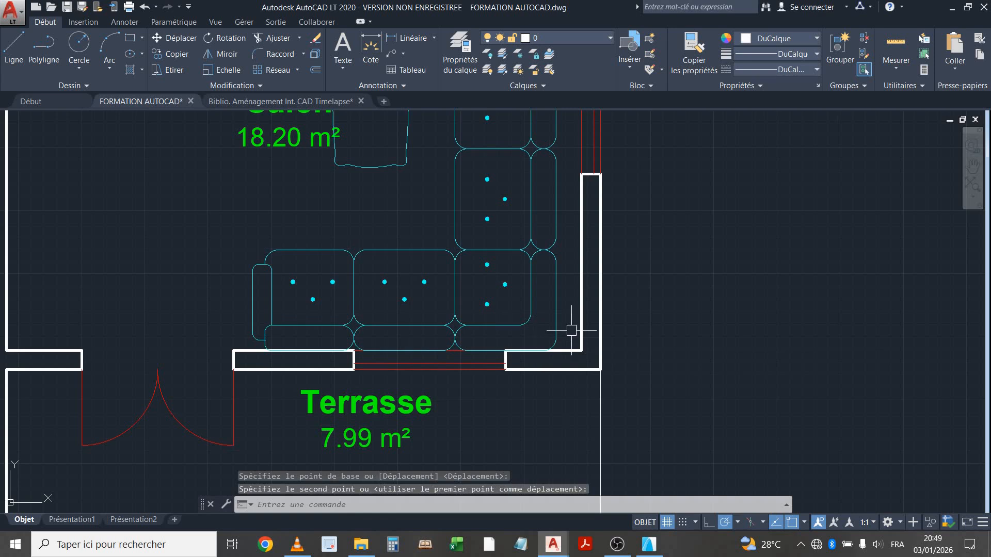
Examine the placement of the corner sofa and coffee table in the Salon, including the gap to the window-side wall
middle_drag(575, 333, 513, 376)
scroll(514, 374, up, 2)
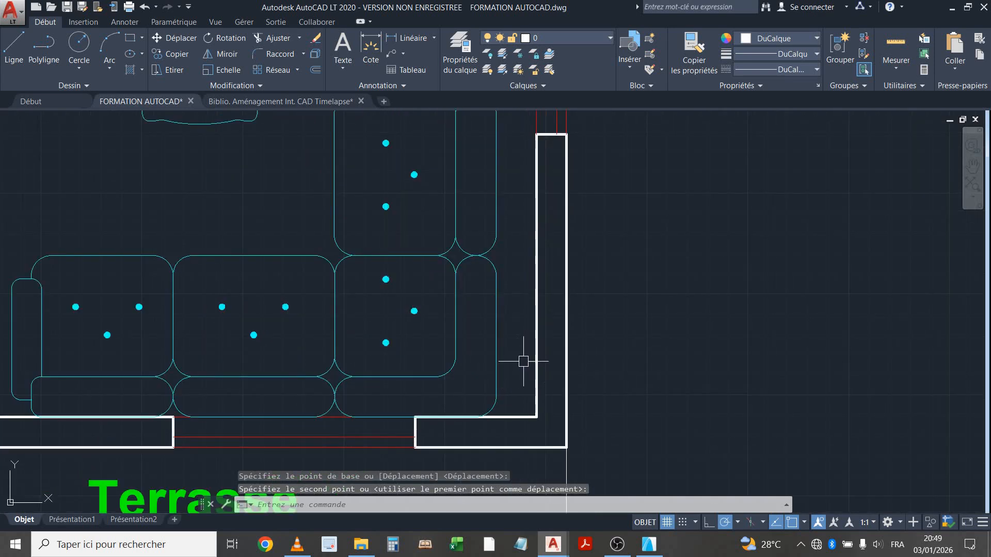
scroll(541, 361, down, 5)
mouse_move(427, 284)
middle_down()
mouse_move(426, 352)
mouse_move(416, 341)
mouse_move(437, 336)
middle_up()
scroll(423, 352, down, 2)
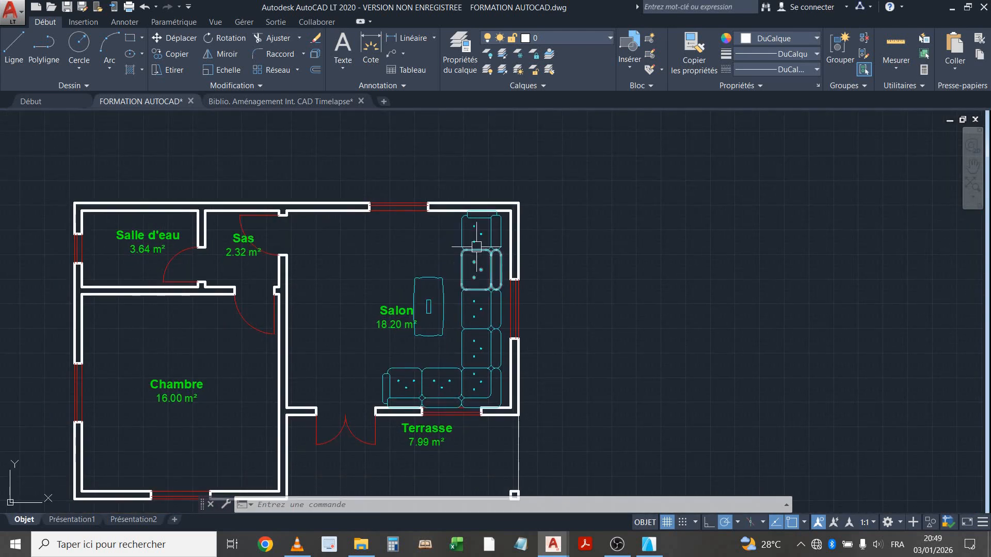
mouse_move(435, 369)
middle_down()
mouse_move(426, 346)
mouse_move(428, 375)
middle_up()
scroll(397, 391, up, 2)
middle_drag(414, 338, 481, 323)
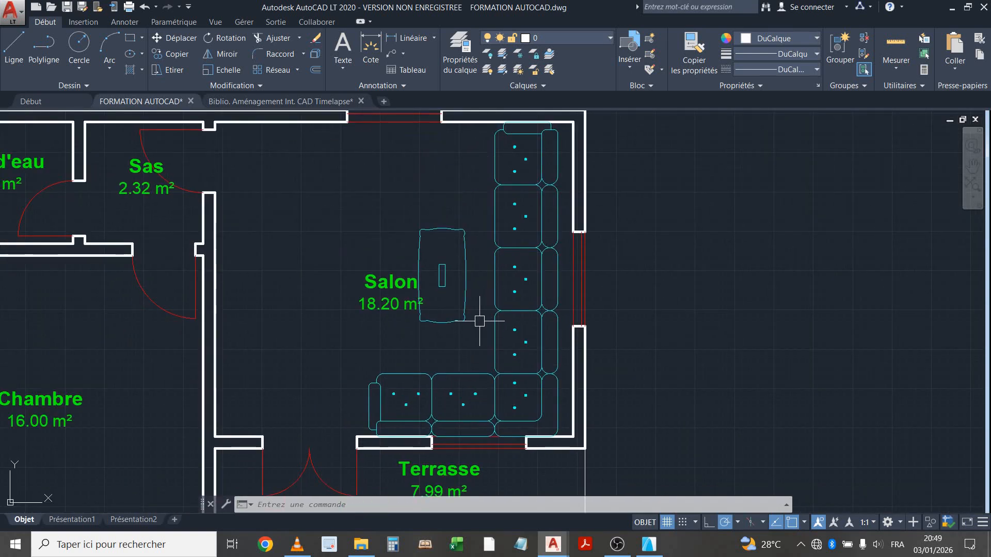
middle_drag(481, 324, 502, 325)
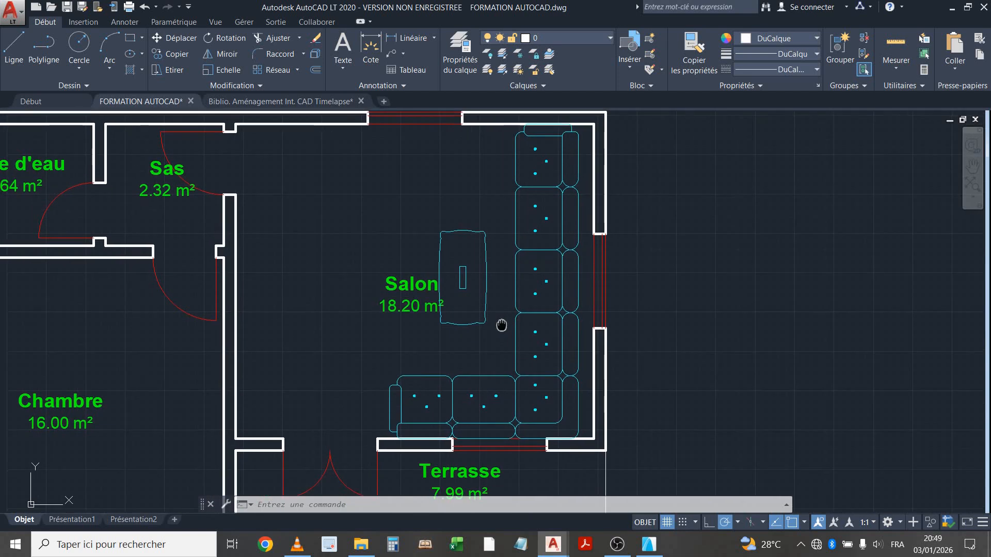
Move the previous selection, the corner sofa and coffee table, horizontally so the sofa's back meets the inner face of the Salon's exterior side wall
click(174, 37)
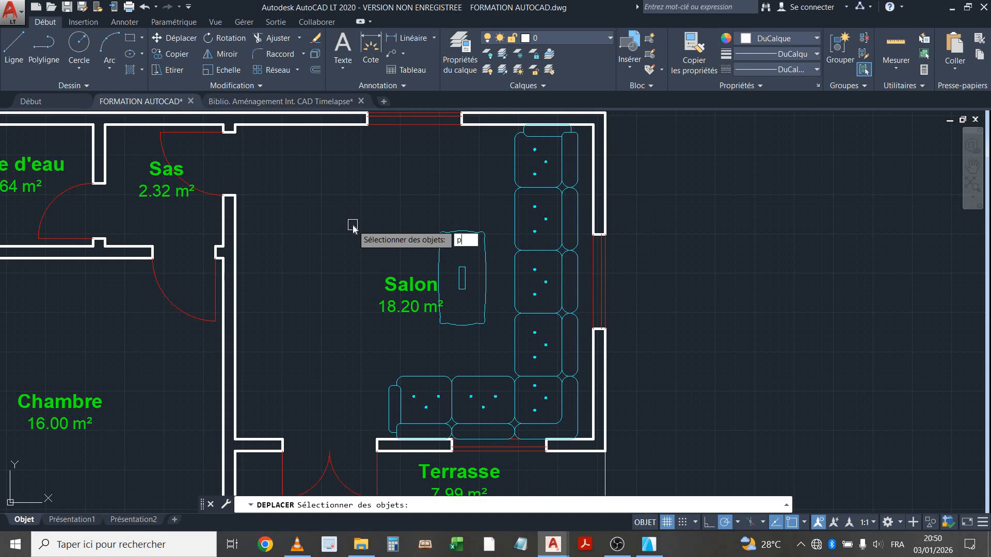
key(Return)
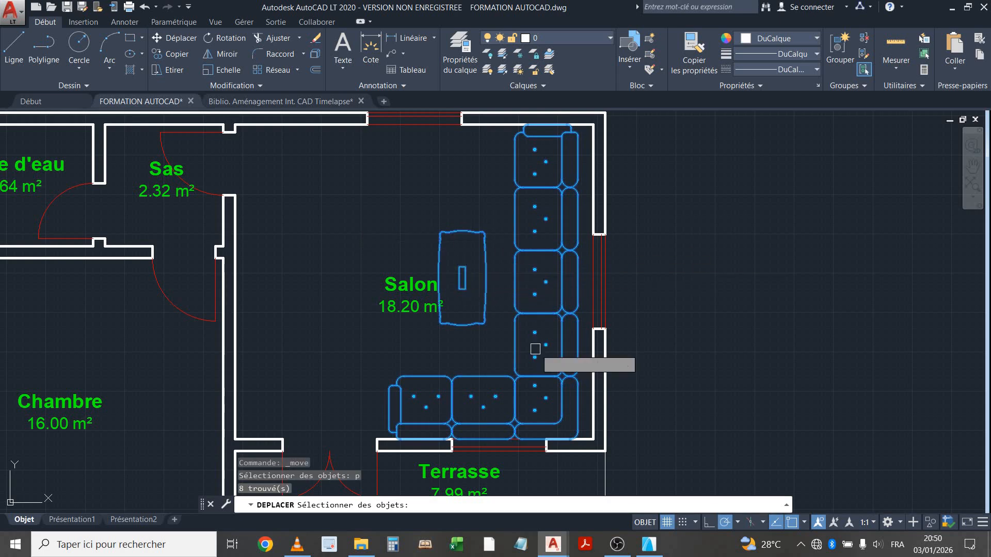
key(Return)
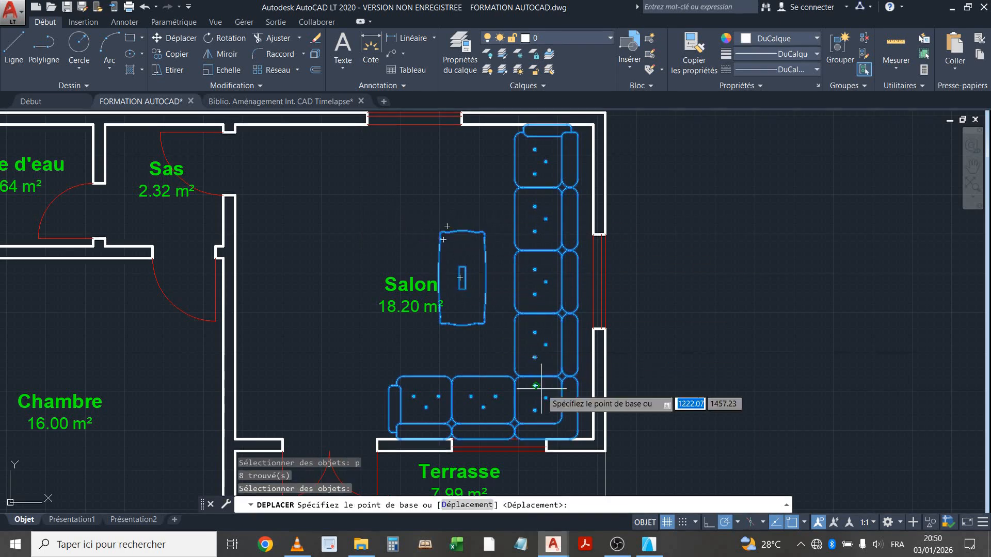
scroll(582, 448, up, 2)
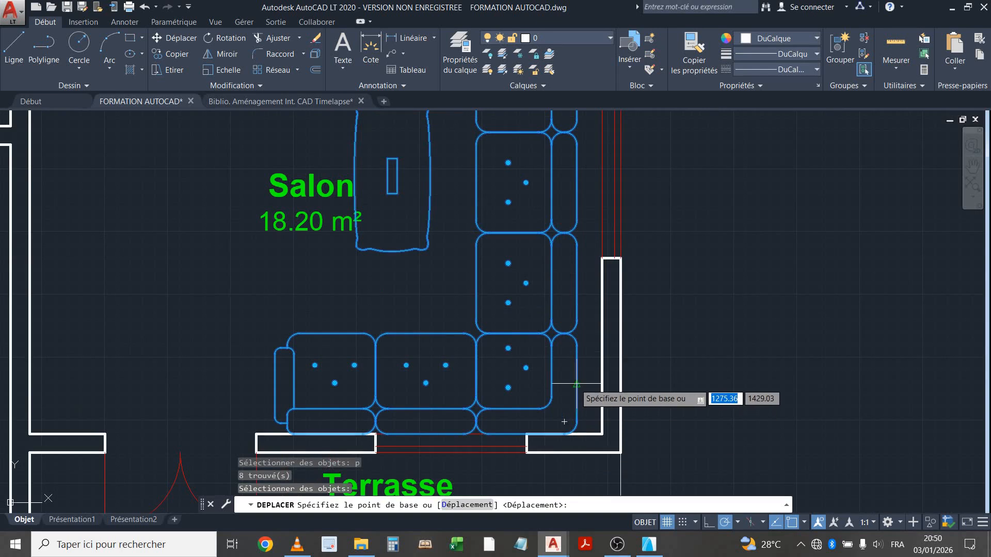
scroll(577, 385, up, 2)
click(577, 384)
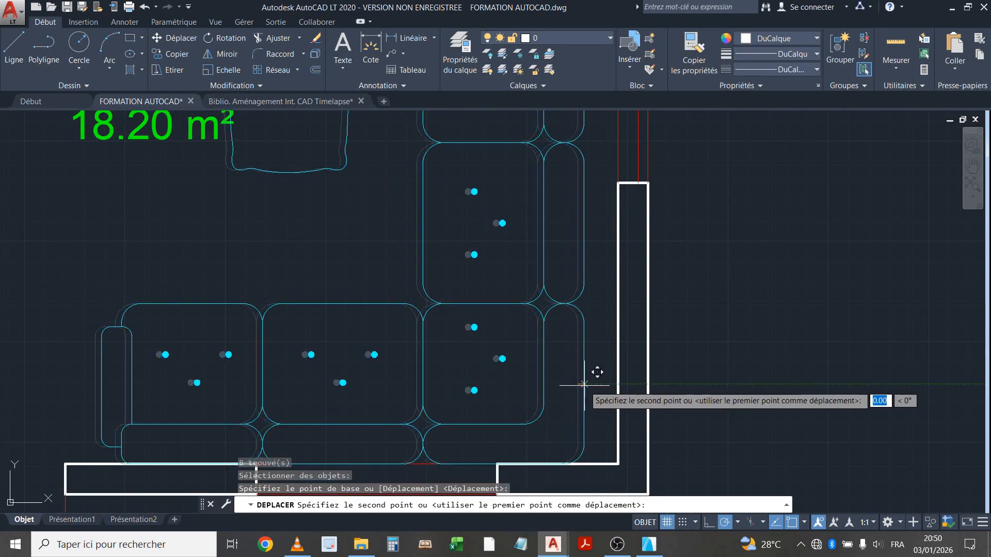
click(631, 371)
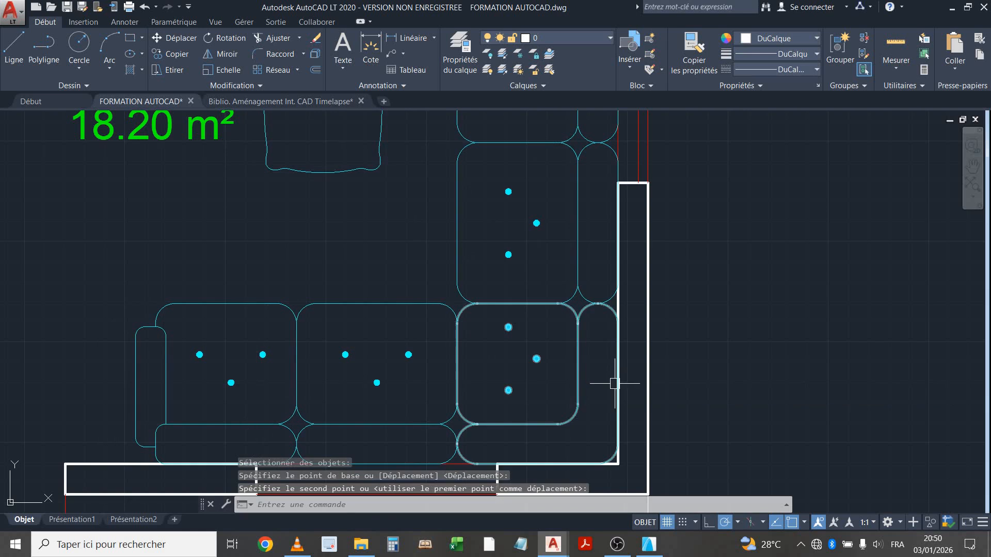
scroll(629, 378, down, 3)
scroll(537, 294, down, 3)
scroll(534, 295, up, 2)
mouse_move(530, 298)
middle_down()
mouse_move(524, 323)
mouse_move(536, 283)
mouse_move(518, 290)
middle_up()
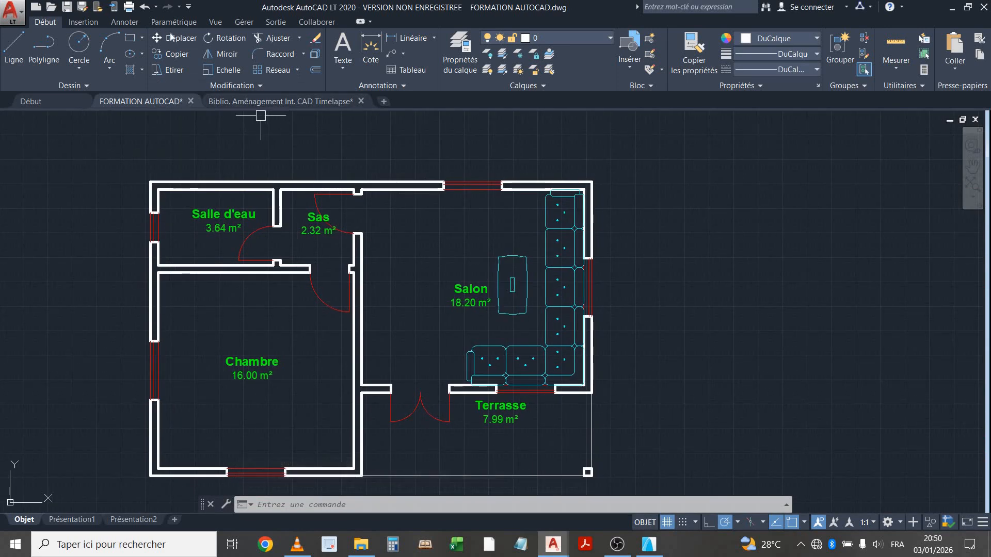
click(561, 207)
click(561, 252)
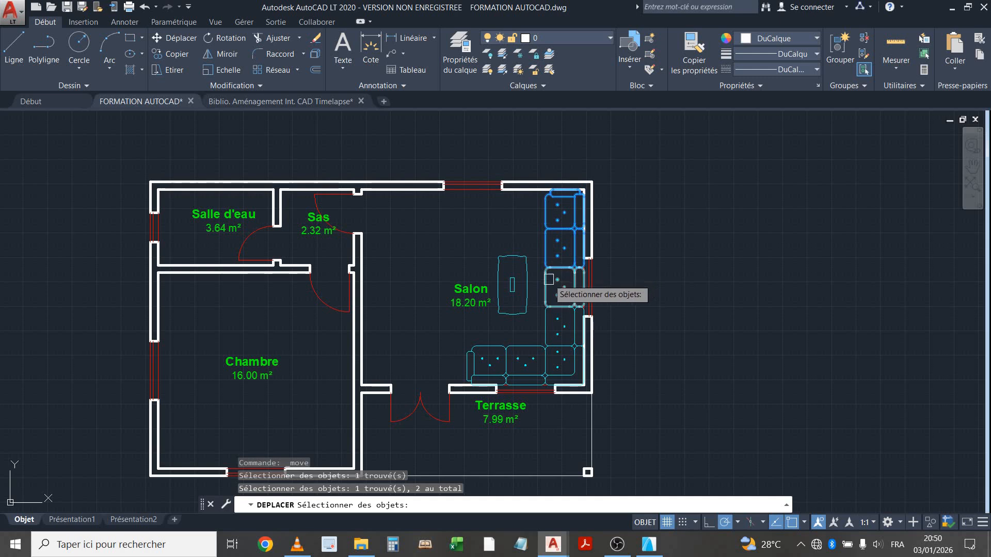
click(549, 280)
click(551, 316)
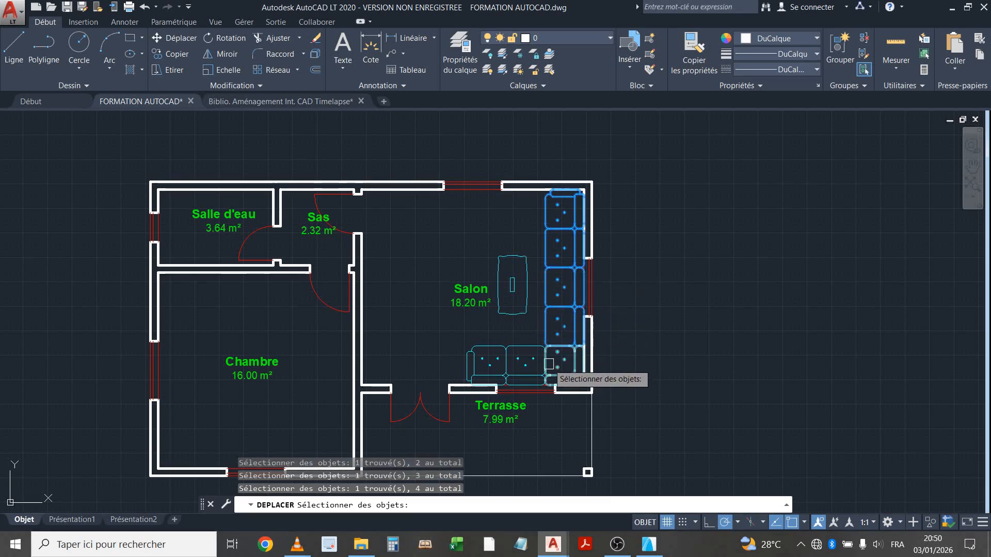
key(Escape)
Rotate the TV unit block 180° about the midpoint of its long edge
scroll(573, 366, up, 2)
scroll(496, 343, down, 4)
mouse_move(488, 338)
middle_down()
mouse_move(526, 325)
mouse_move(555, 297)
mouse_move(526, 319)
mouse_move(564, 317)
middle_up()
middle_drag(215, 290, 312, 281)
scroll(142, 347, up, 2)
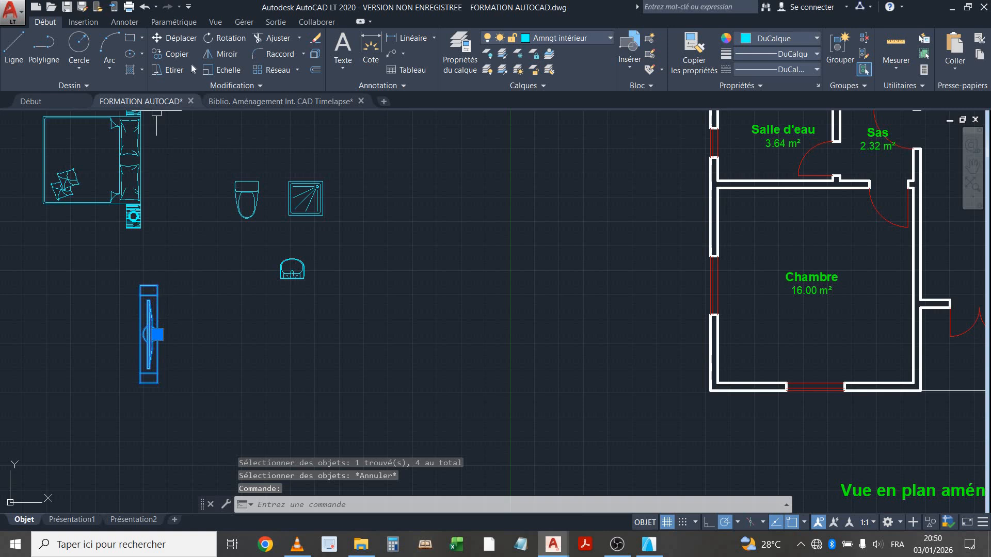
click(224, 39)
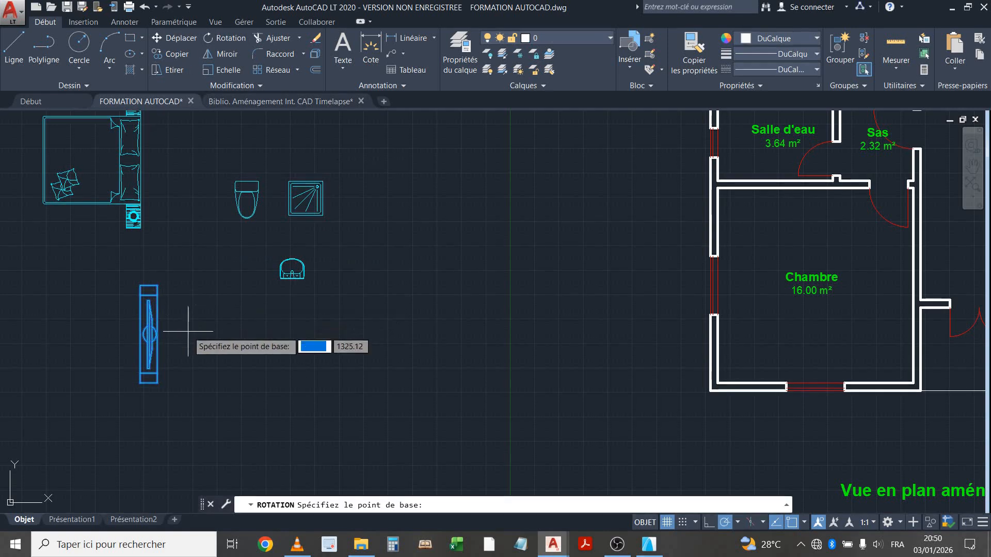
click(158, 336)
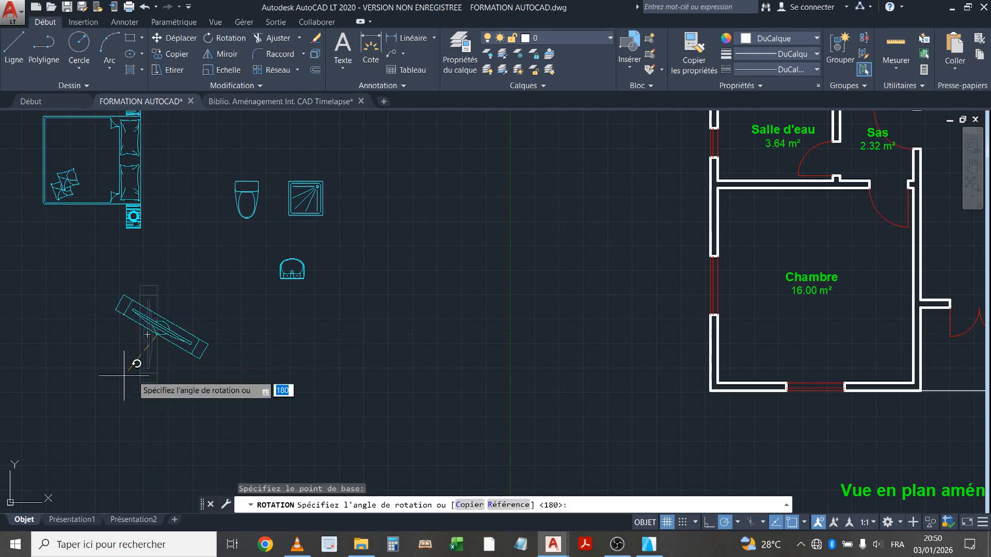
click(47, 335)
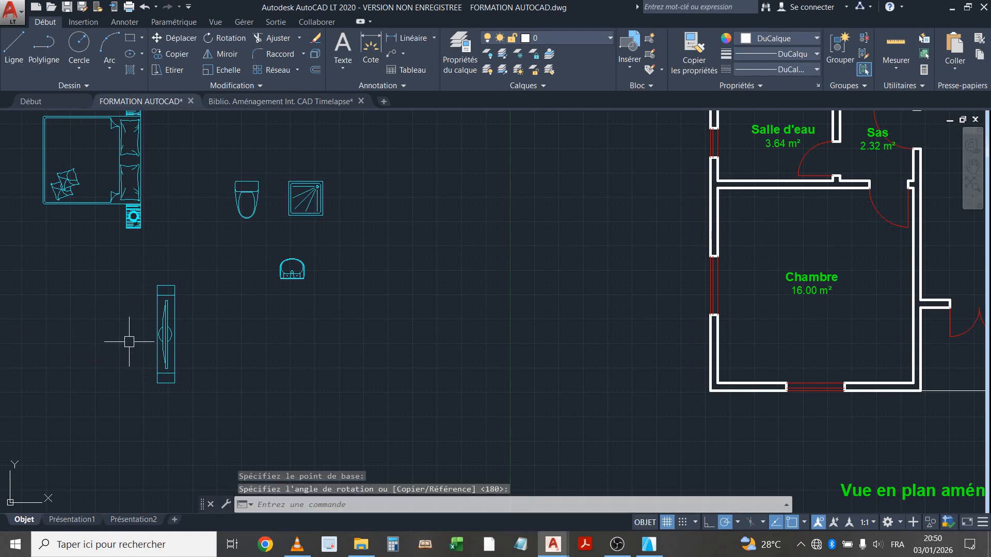
Move the TV unit by its insertion point to the midpoint of the Salon partition wall, facing the sofa, and deselect it
click(164, 340)
scroll(168, 347, up, 2)
mouse_move(169, 345)
middle_down()
mouse_move(266, 336)
mouse_move(273, 326)
middle_up()
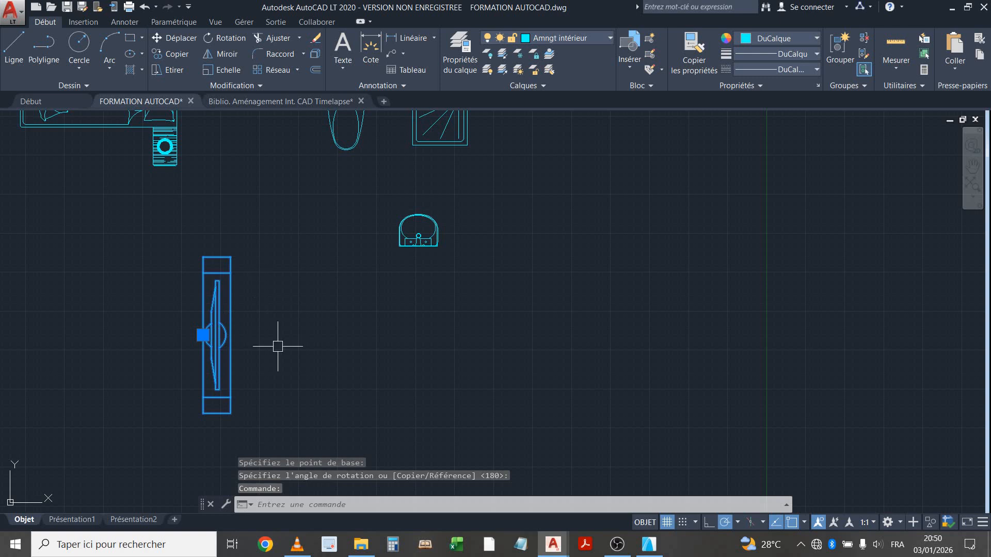
scroll(155, 330, down, 3)
scroll(193, 331, up, 3)
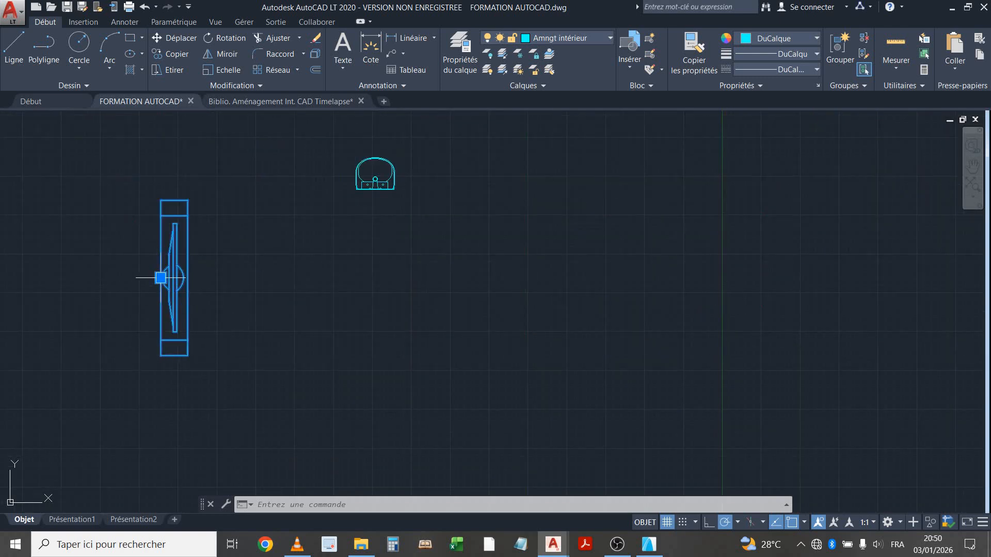
click(161, 277)
scroll(164, 272, down, 2)
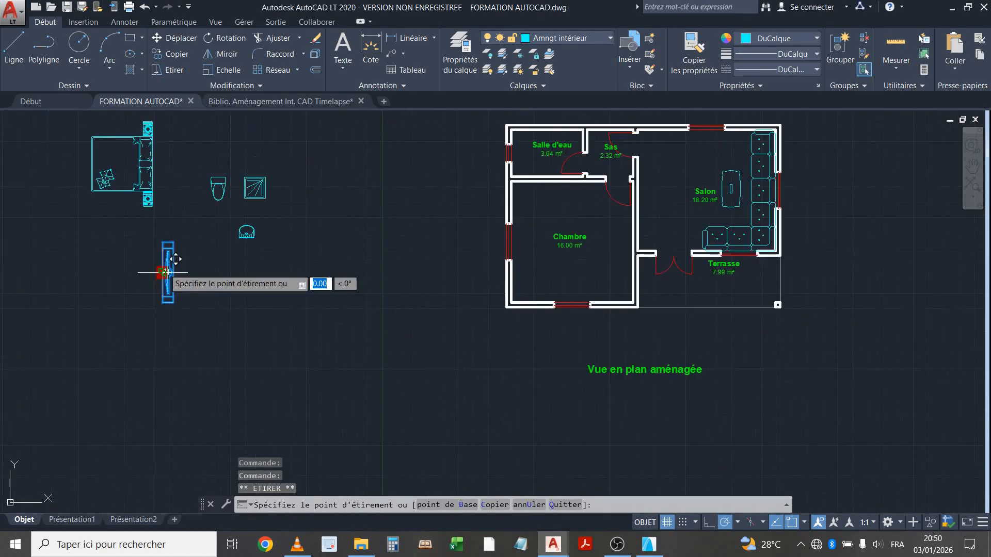
scroll(265, 277, down, 3)
scroll(419, 305, up, 1)
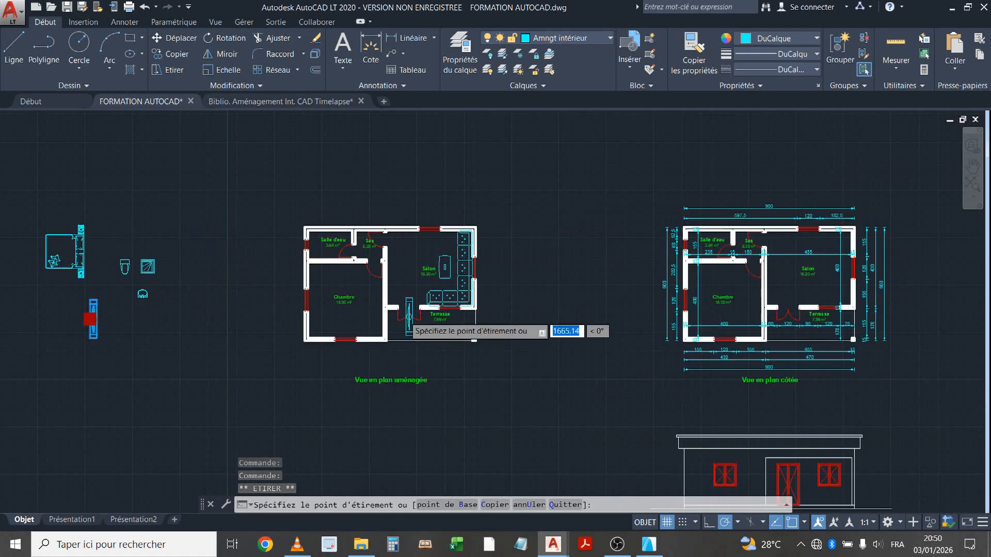
scroll(419, 304, up, 4)
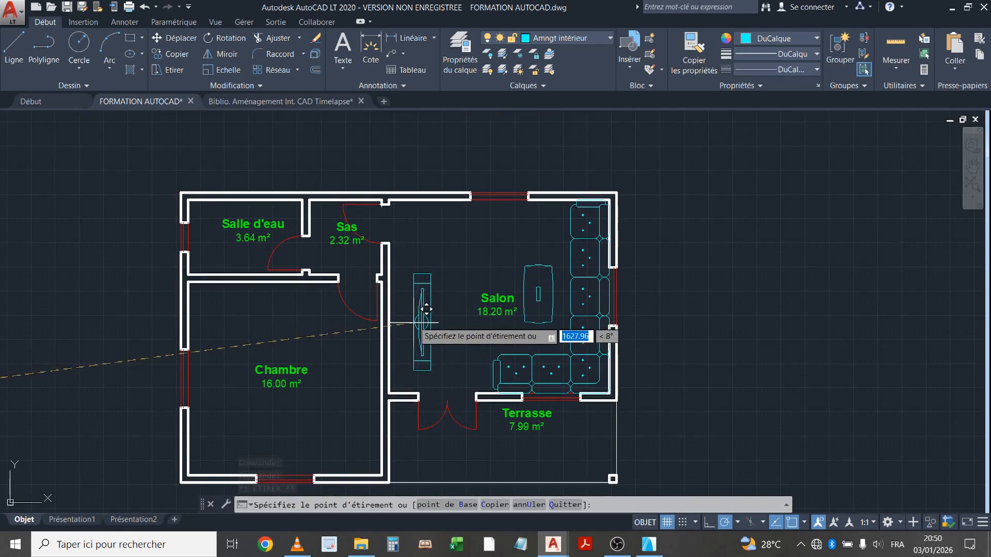
scroll(407, 329, up, 2)
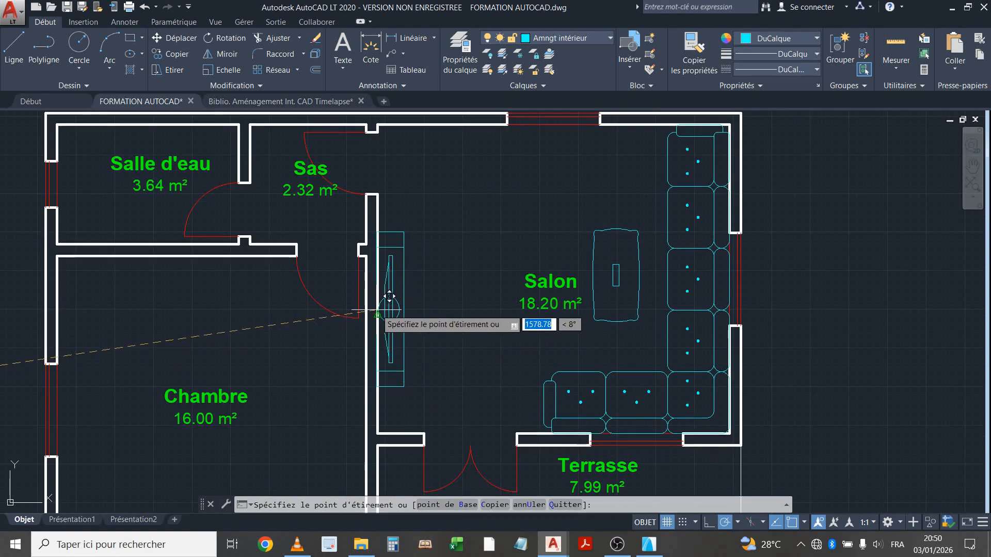
key(Escape)
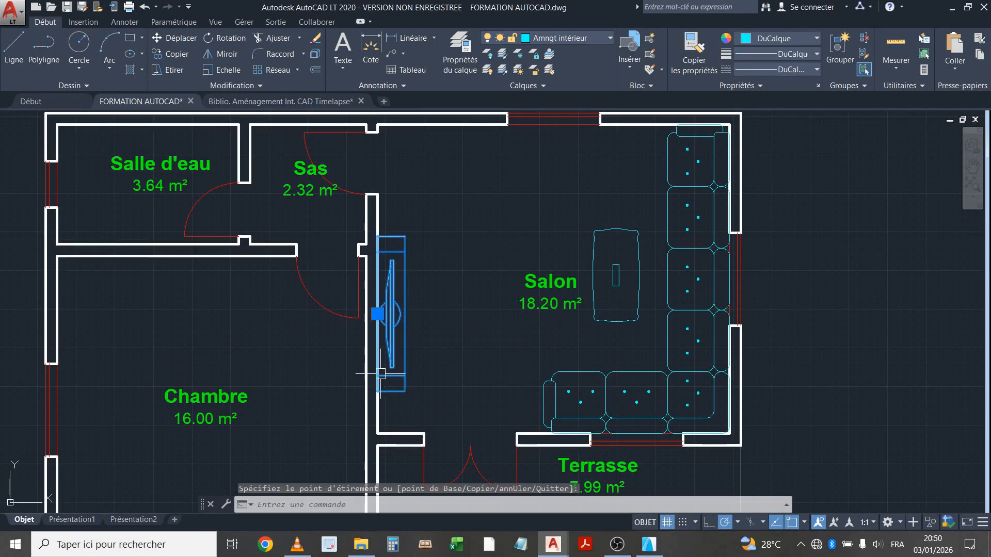
scroll(399, 276, down, 4)
key(Escape)
Rotate the double bed block with its nightstands 180° about the middle of the headboard
middle_drag(292, 285, 564, 282)
mouse_move(389, 278)
middle_down()
mouse_move(534, 272)
mouse_move(506, 276)
mouse_move(456, 249)
middle_up()
mouse_move(623, 263)
middle_down()
mouse_move(494, 270)
mouse_move(632, 258)
middle_up()
scroll(692, 258, up, 2)
scroll(687, 268, down, 2)
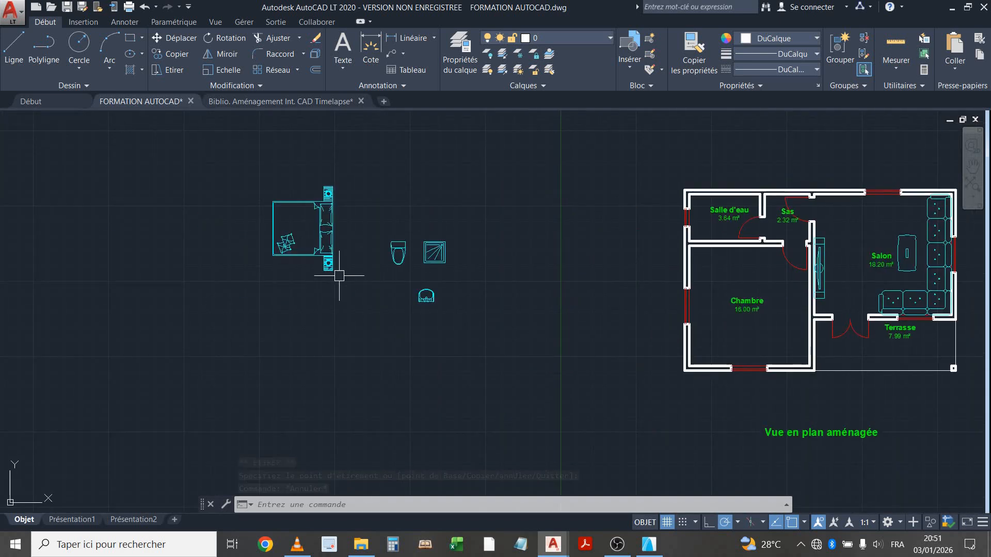
scroll(330, 236, up, 2)
middle_drag(308, 222, 308, 291)
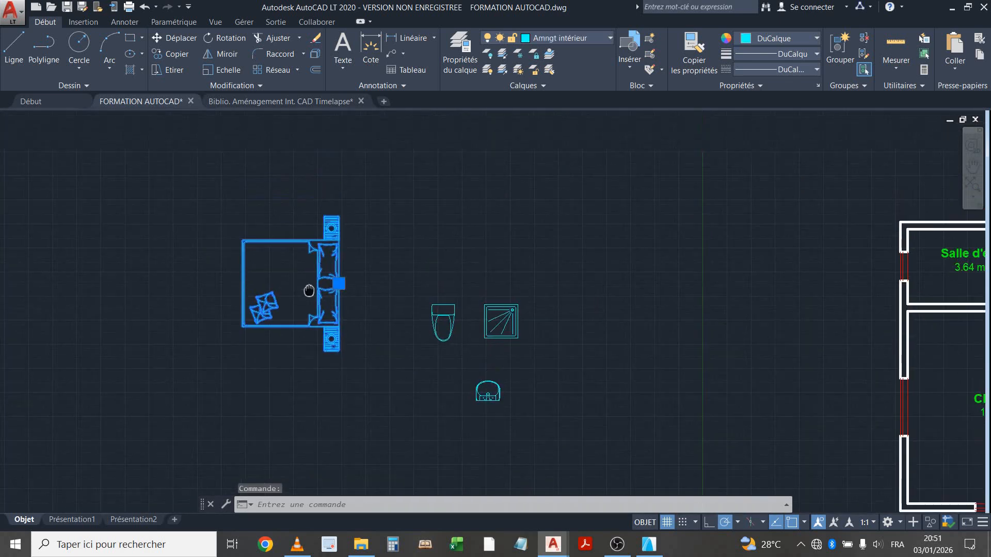
click(224, 38)
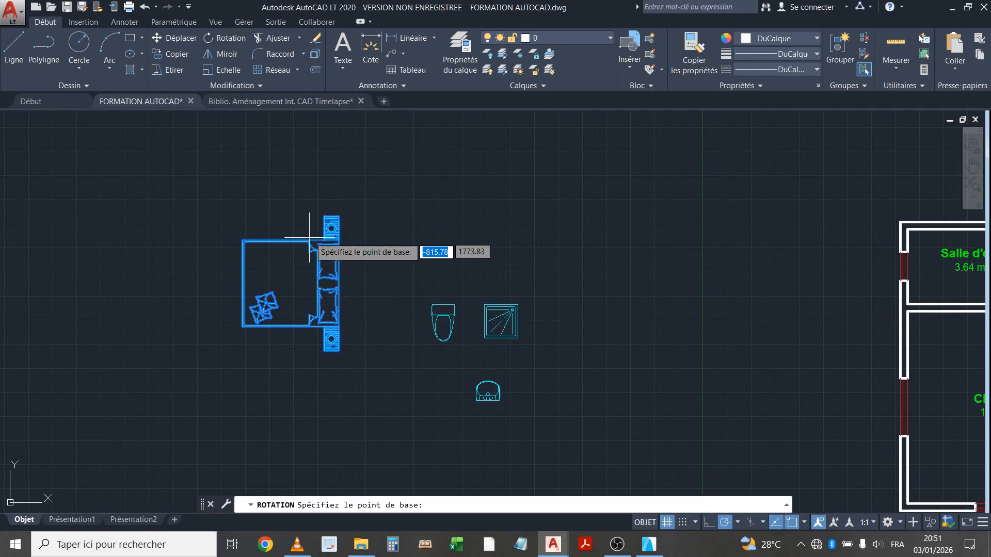
click(333, 285)
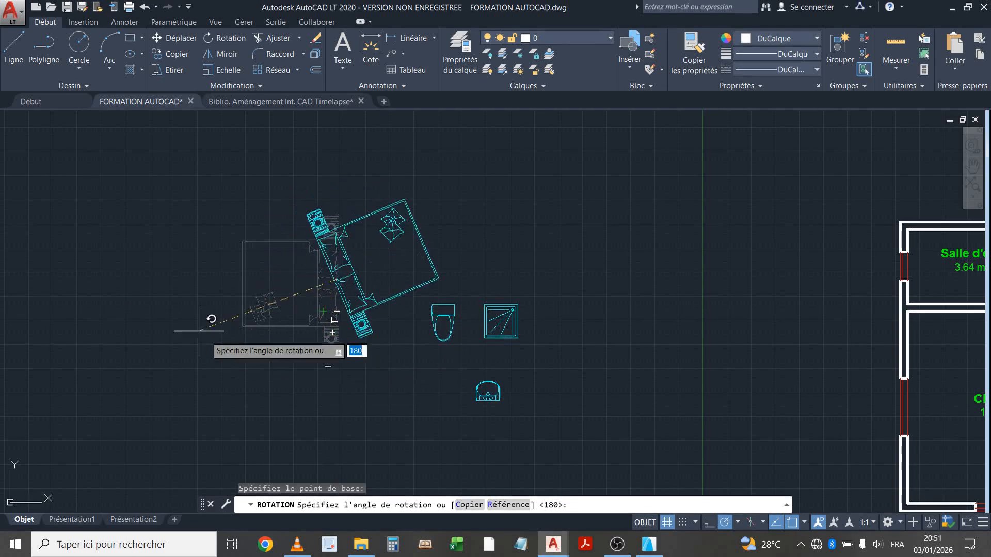
click(152, 279)
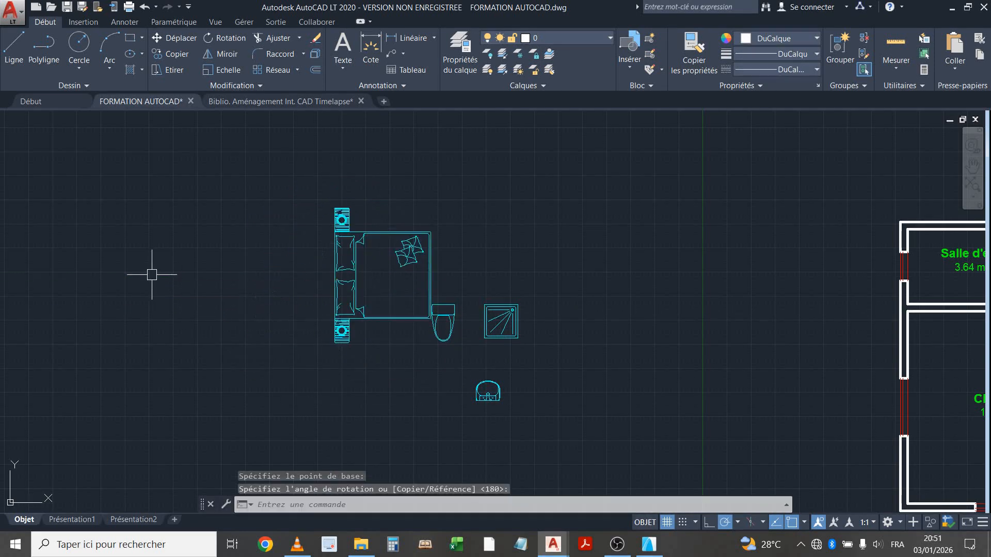
Move the bed by its headboard insertion point into the Chambre, against the exterior side wall at the midpoint of its window
click(345, 301)
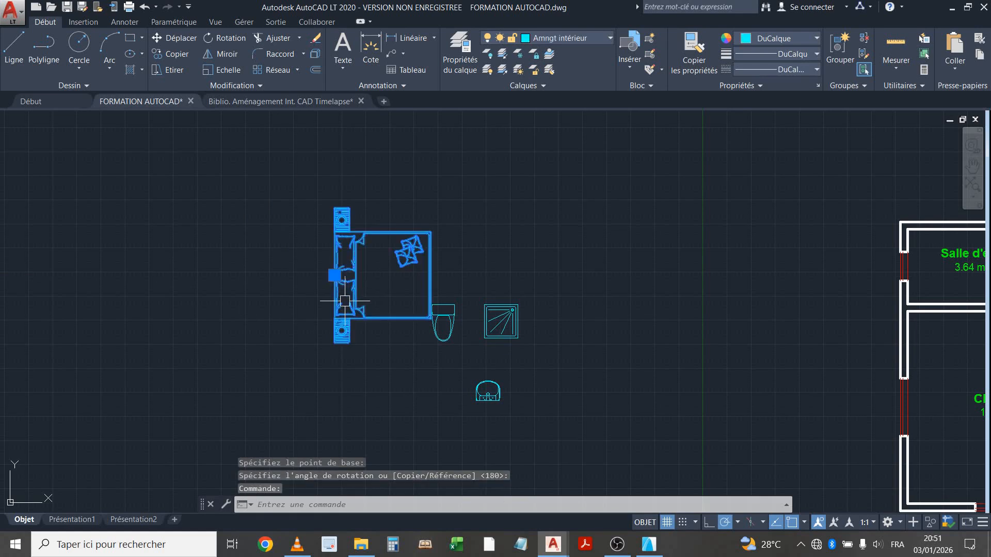
click(334, 275)
middle_drag(589, 268, 87, 212)
middle_drag(433, 285, 333, 302)
scroll(333, 299, up, 2)
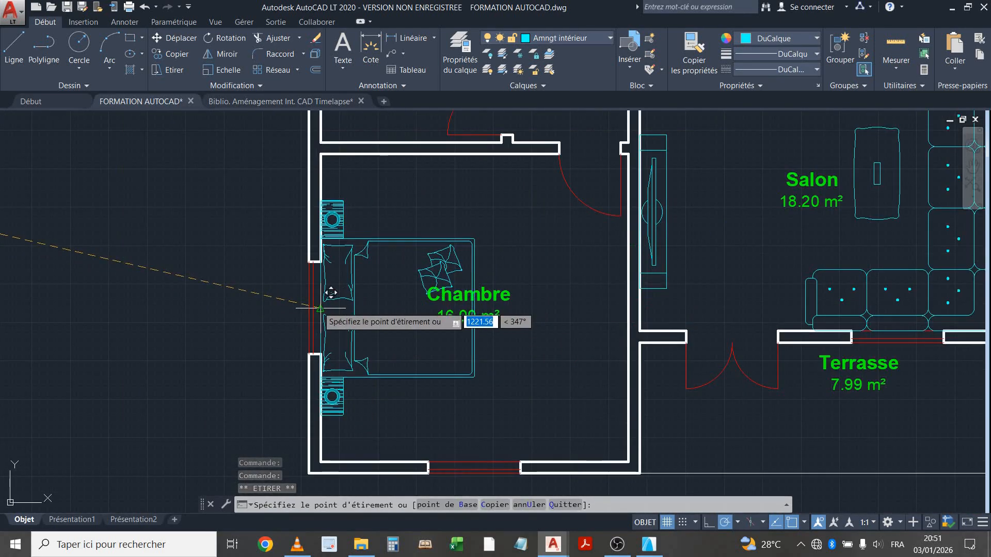
key(Escape)
key(Escape)
Examine the furnished Chambre and Salon, checking the position of the bed, TV unit and sofa against the walls
scroll(347, 305, down, 2)
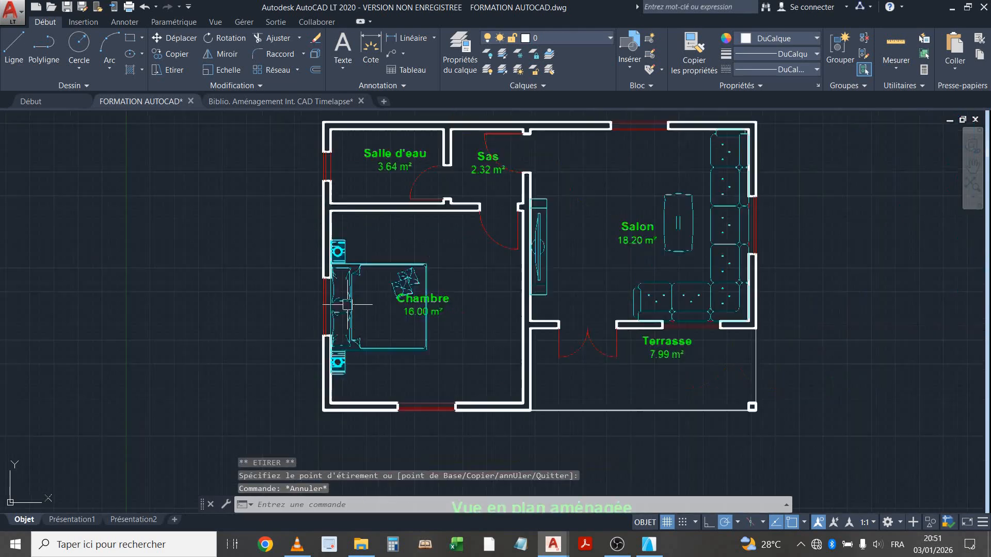
middle_drag(392, 307, 378, 342)
scroll(335, 355, up, 2)
scroll(374, 352, down, 2)
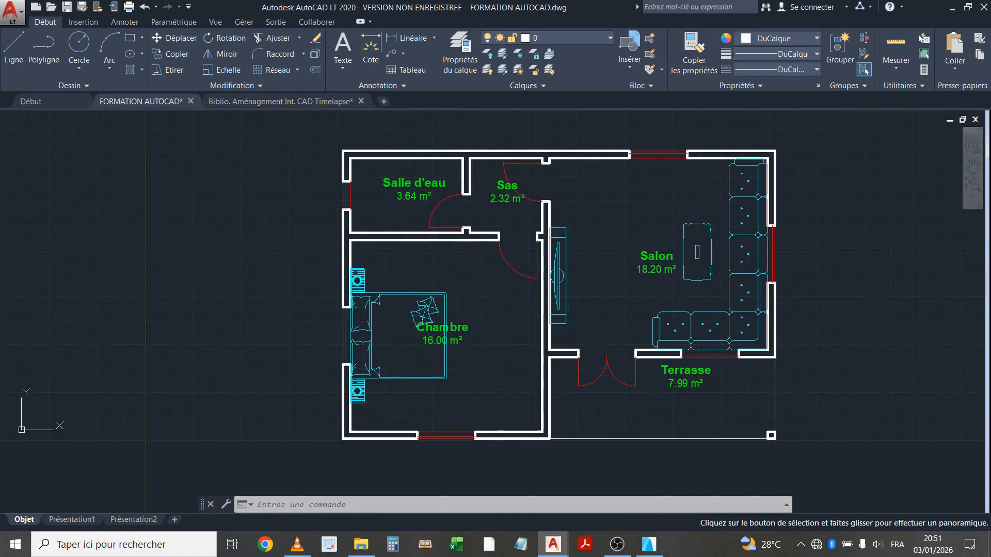
middle_drag(417, 390, 412, 343)
scroll(331, 324, up, 2)
middle_drag(342, 319, 261, 342)
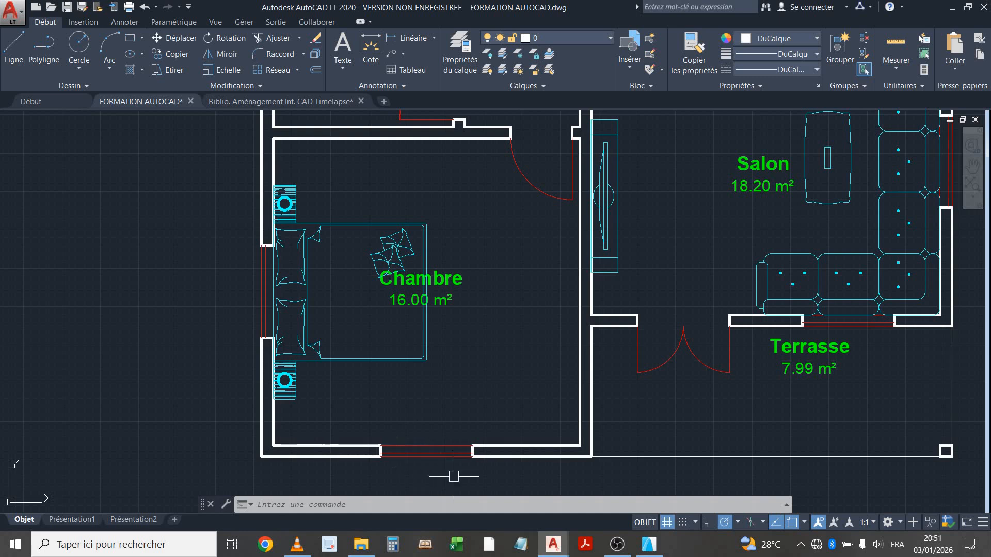
scroll(424, 454, down, 2)
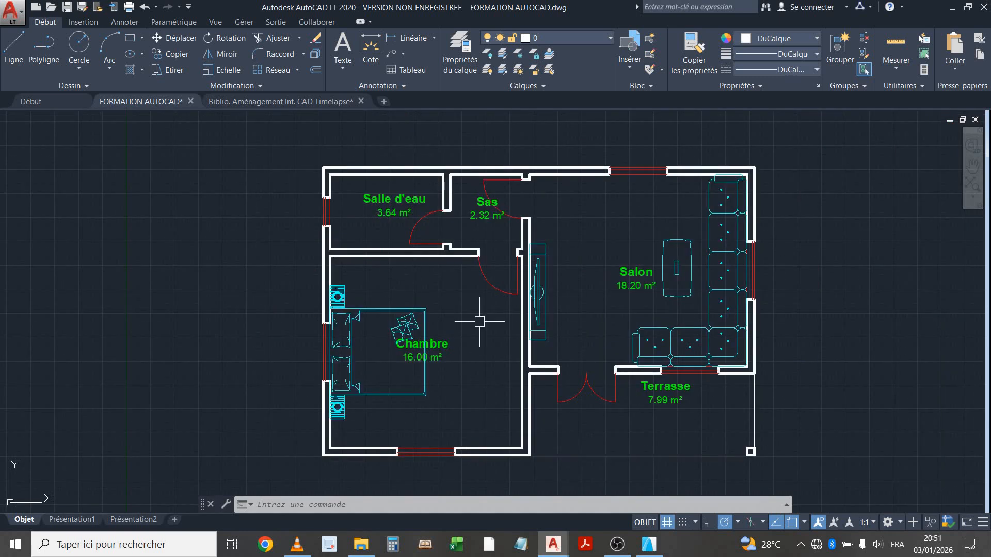
Examine the bed's position against the side window of the Chambre
middle_drag(436, 354, 475, 354)
scroll(329, 336, up, 2)
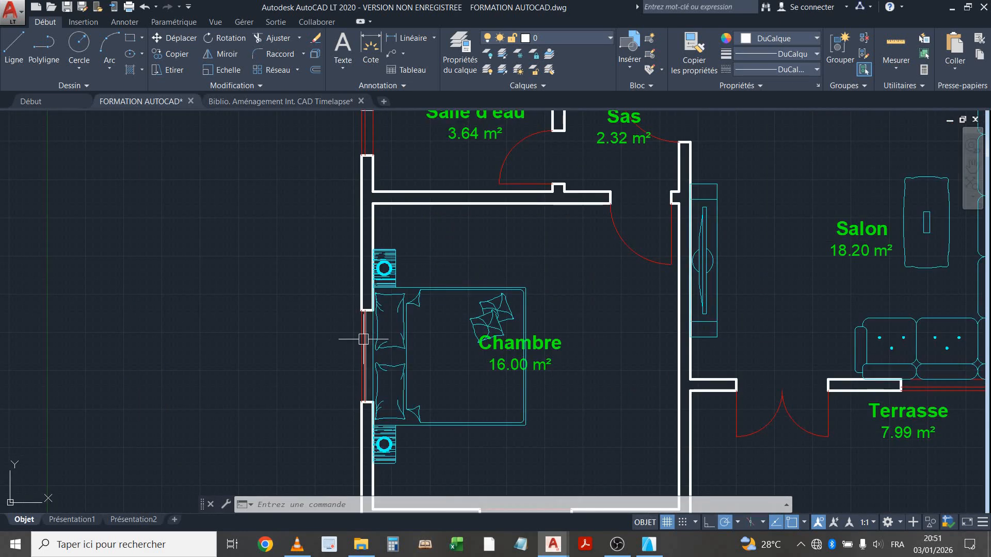
scroll(363, 339, down, 2)
middle_drag(358, 340, 356, 379)
scroll(357, 356, up, 2)
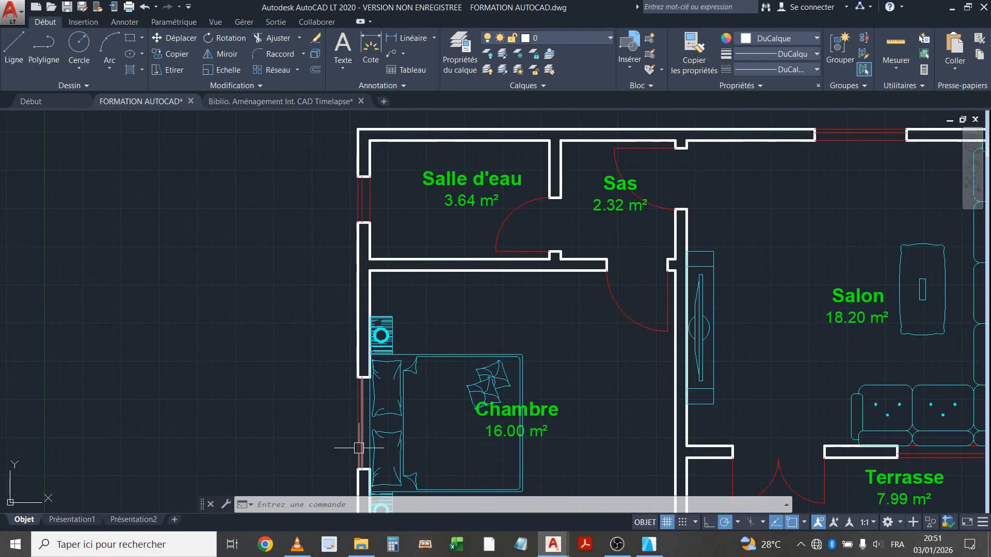
Look through the dimensioned plans and elevations as far as the Façade Latérale Gauche
scroll(366, 356, down, 8)
mouse_move(778, 347)
middle_down()
mouse_move(603, 259)
mouse_move(493, 229)
middle_up()
middle_drag(645, 366, 516, 371)
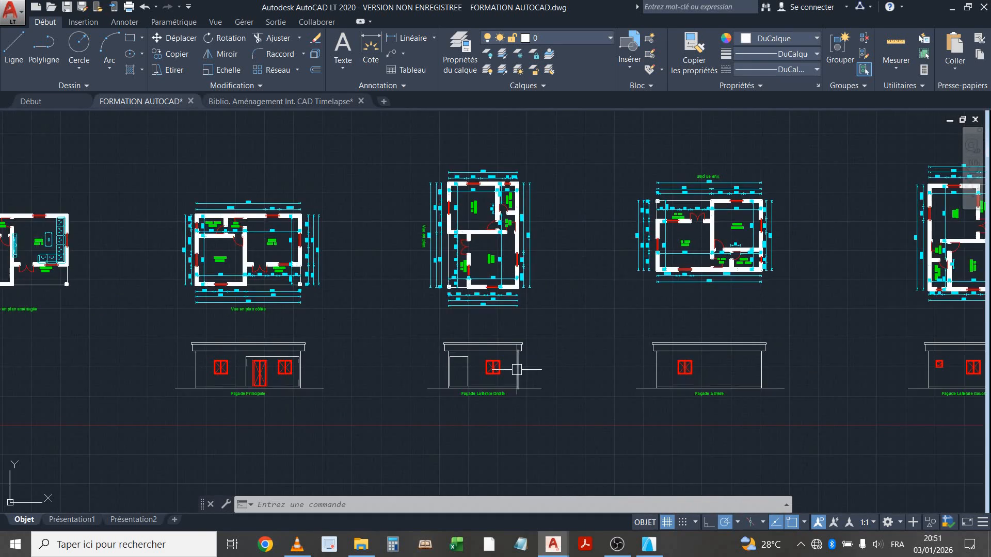
scroll(498, 313, up, 2)
middle_drag(497, 305, 339, 321)
scroll(361, 315, down, 2)
middle_drag(564, 315, 325, 314)
scroll(464, 390, up, 1)
middle_drag(525, 389, 379, 423)
scroll(497, 438, up, 1)
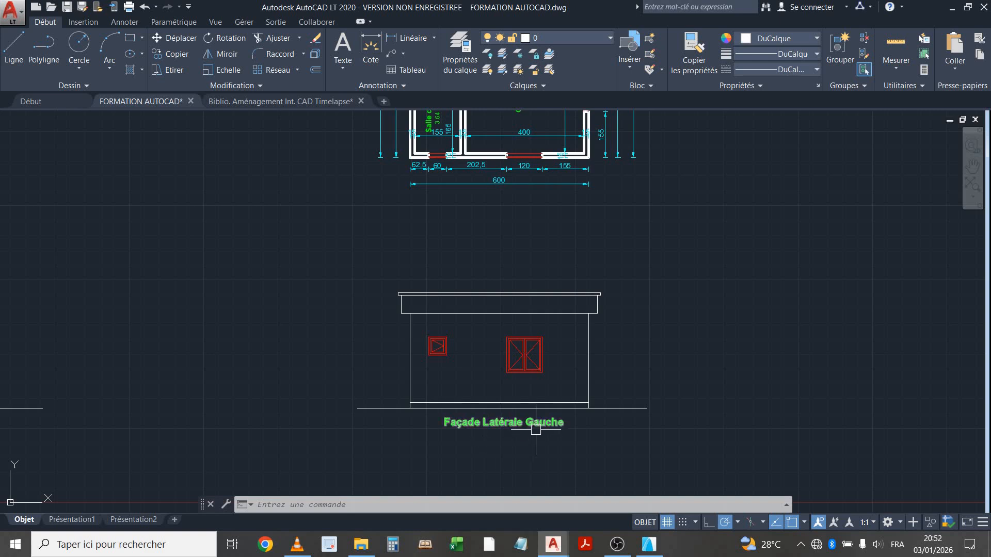
Compare the windows of the Façade Latérale Gauche with the window openings in the dimensioned plan above it
scroll(536, 430, down, 3)
scroll(515, 406, up, 3)
scroll(494, 388, up, 2)
scroll(517, 409, down, 2)
middle_drag(530, 217, 505, 370)
scroll(509, 350, up, 2)
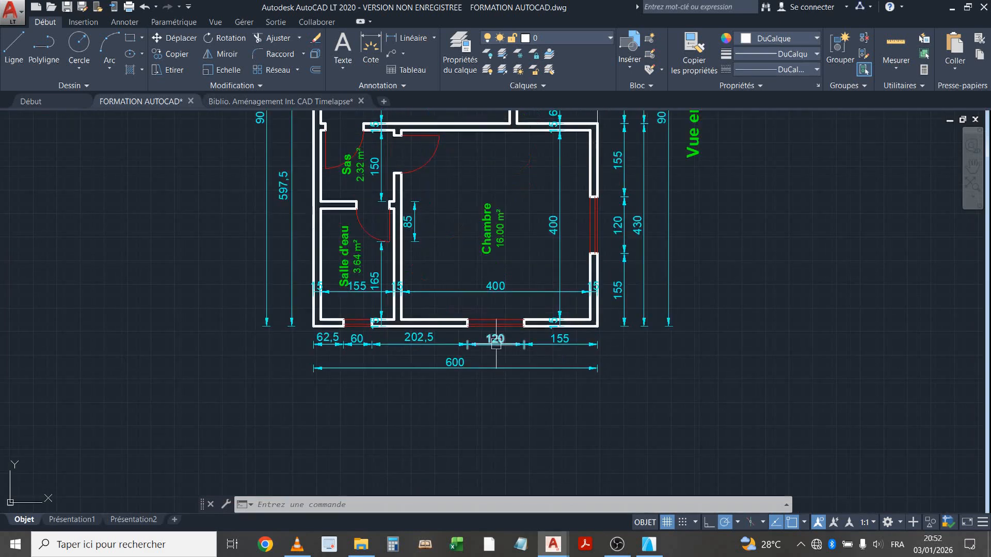
scroll(491, 342, down, 2)
middle_drag(493, 333, 529, 139)
scroll(510, 311, up, 2)
scroll(504, 316, down, 2)
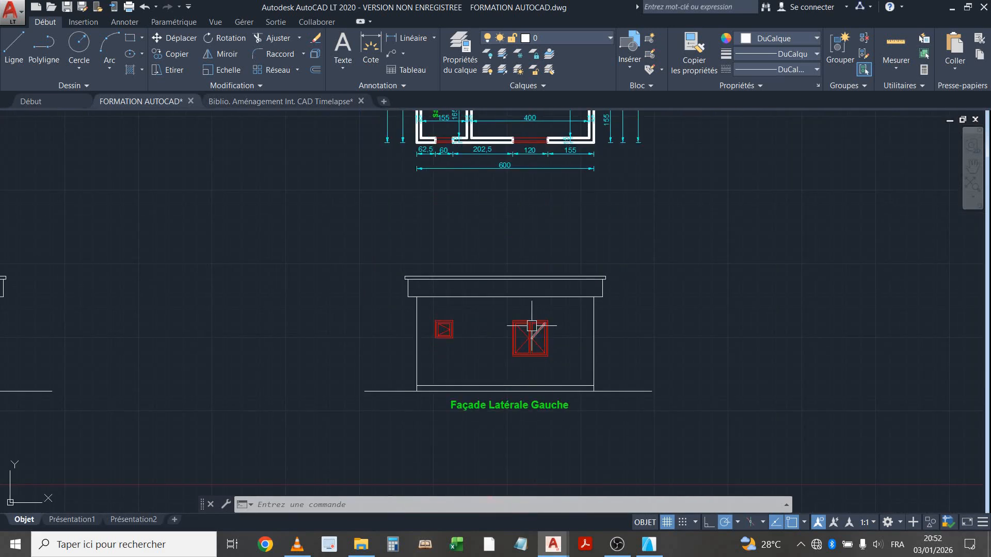
Examine how the bed and nightstands sit in front of the Chambre window in the Vue en plan aménagée
scroll(525, 375, down, 6)
middle_drag(314, 342, 676, 301)
scroll(276, 253, up, 4)
scroll(269, 266, up, 5)
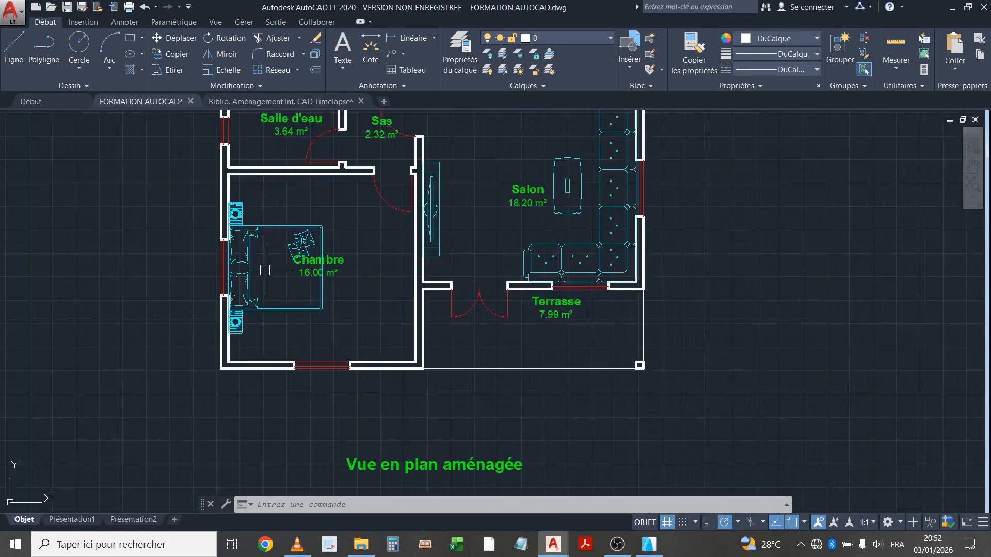
middle_drag(204, 255, 311, 330)
scroll(266, 333, down, 3)
scroll(288, 336, up, 3)
scroll(314, 351, up, 2)
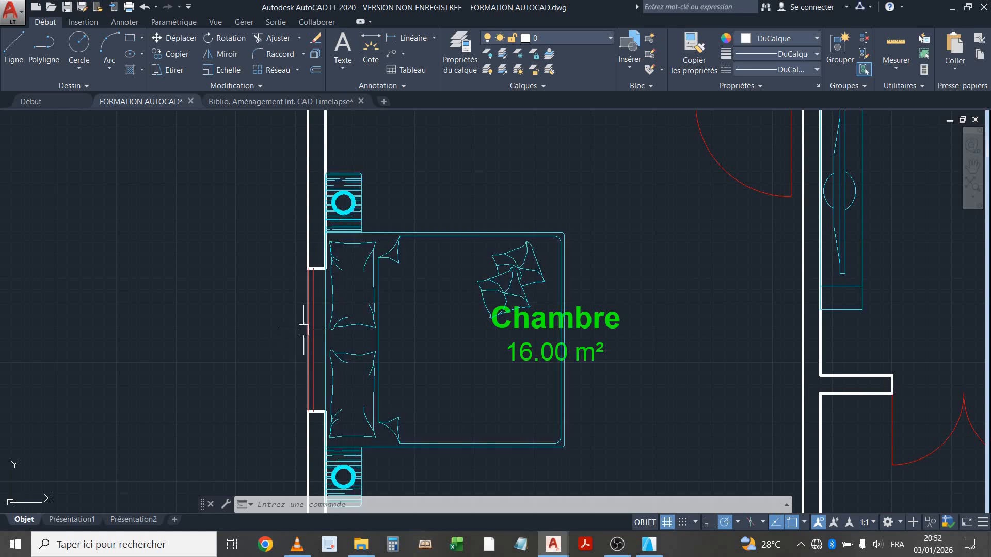
scroll(305, 330, down, 2)
scroll(299, 402, up, 2)
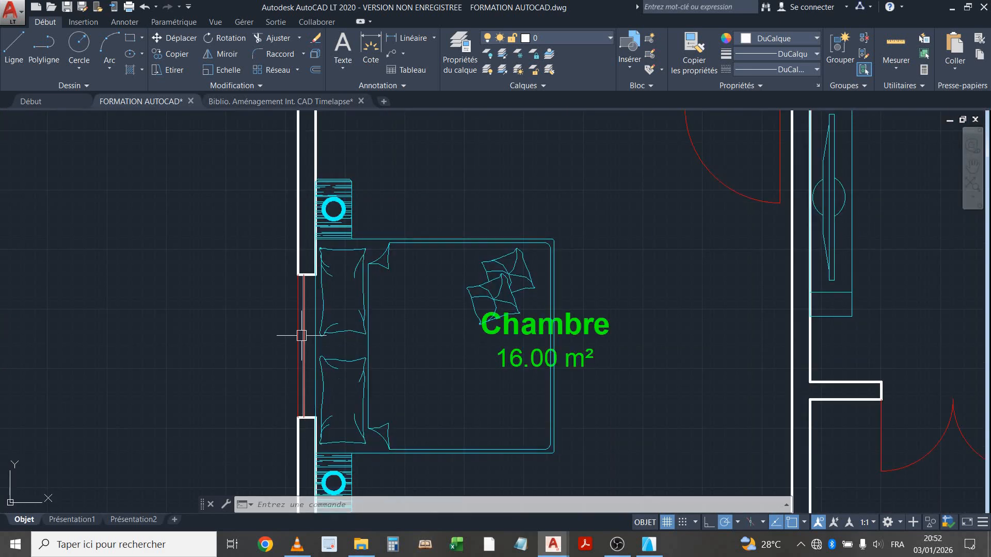
scroll(286, 362, down, 2)
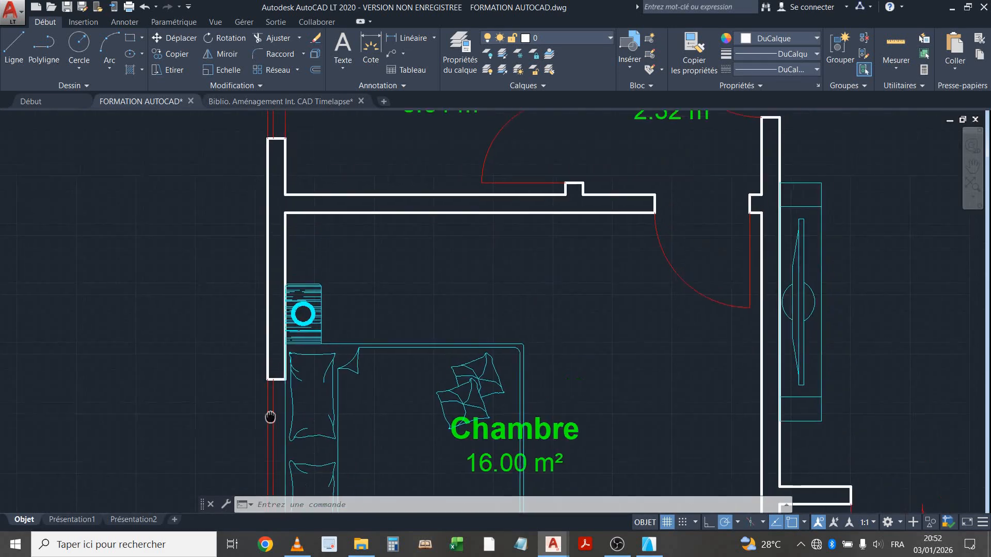
scroll(296, 405, up, 2)
scroll(311, 202, down, 3)
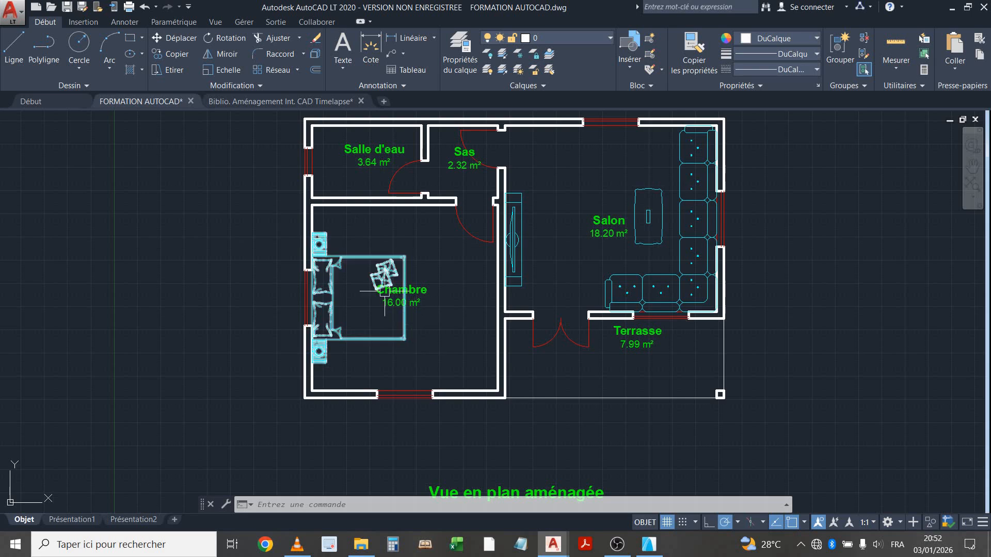
Check the overall furniture layout of the Chambre and Salon, including the clearances around the bed and doors
scroll(406, 299, down, 2)
middle_drag(380, 288, 278, 368)
scroll(341, 316, up, 2)
scroll(341, 316, up, 6)
scroll(341, 316, down, 6)
scroll(306, 324, up, 2)
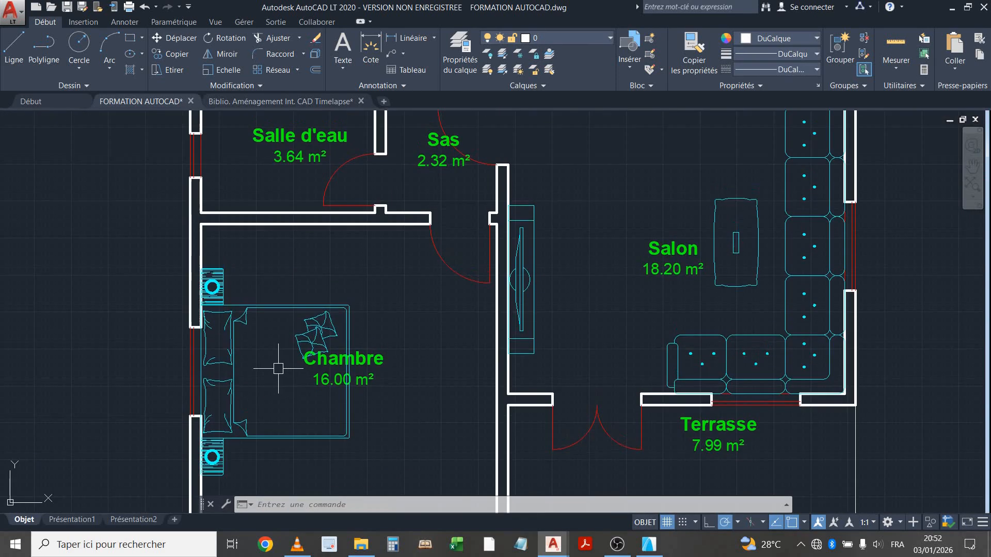
scroll(278, 368, down, 2)
scroll(310, 361, up, 2)
scroll(295, 361, up, 2)
scroll(305, 366, down, 2)
scroll(305, 361, down, 2)
scroll(284, 309, up, 2)
scroll(252, 346, down, 2)
middle_drag(251, 346, 253, 349)
scroll(341, 301, up, 2)
middle_drag(336, 308, 352, 185)
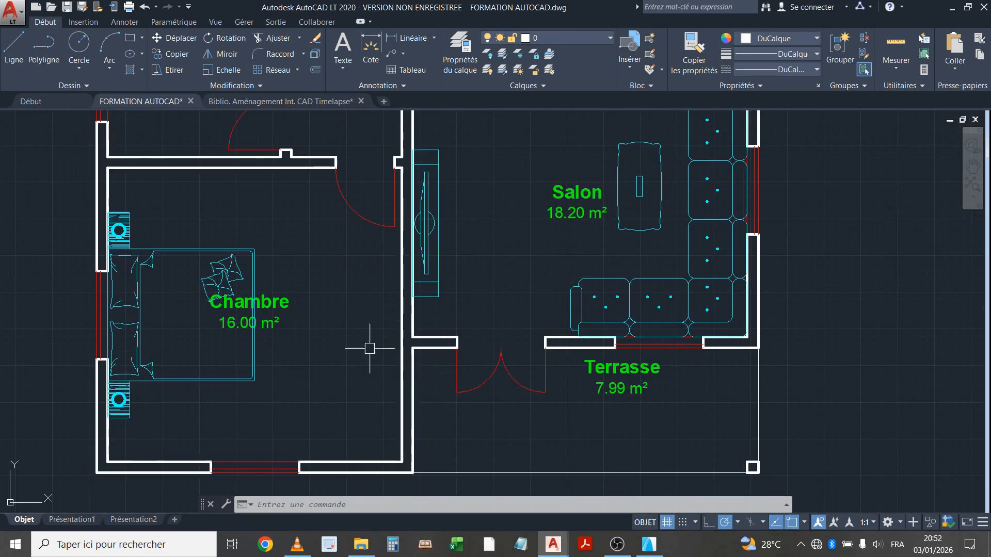
middle_drag(370, 348, 385, 422)
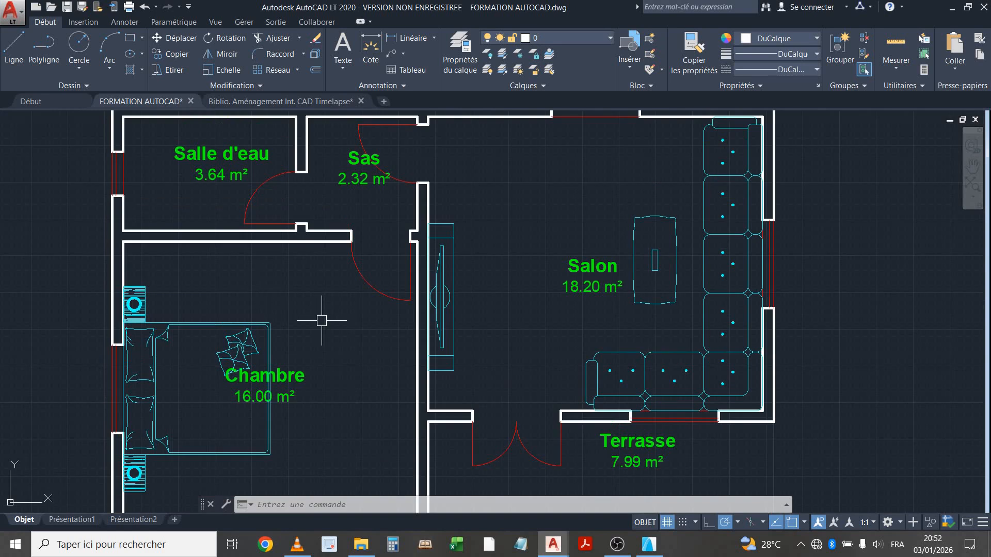
scroll(379, 281, down, 2)
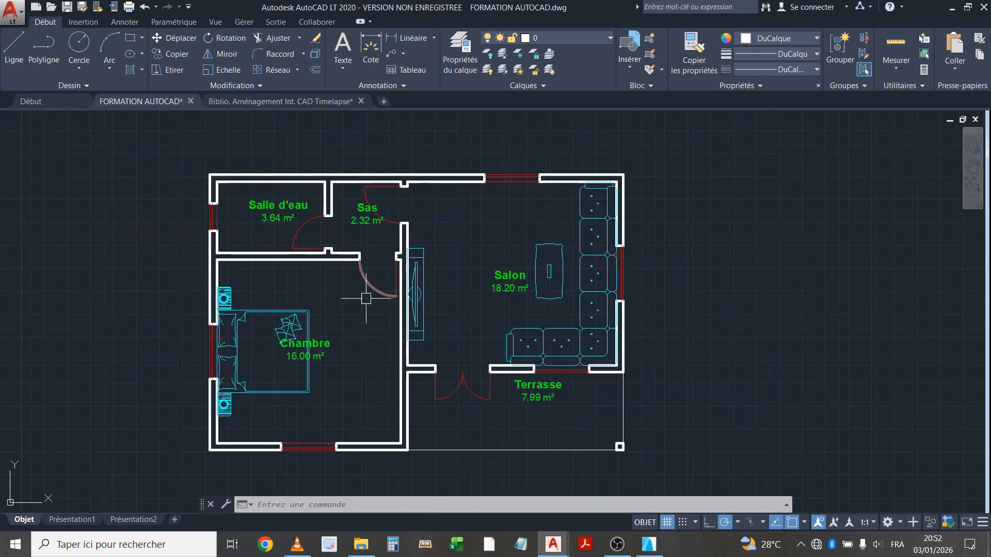
middle_drag(380, 295, 398, 271)
scroll(301, 284, up, 2)
middle_drag(301, 285, 333, 331)
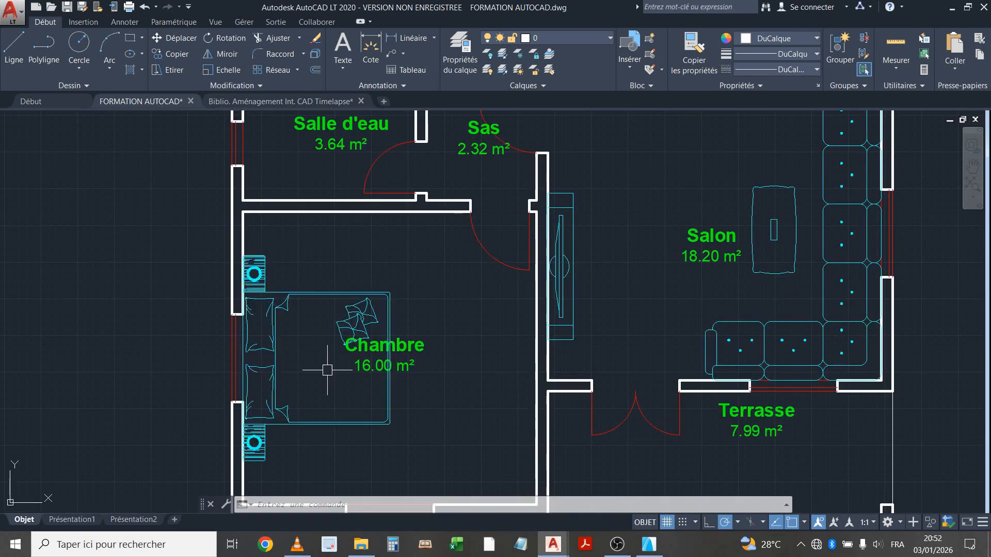
scroll(310, 402, up, 2)
scroll(317, 408, down, 2)
scroll(271, 389, down, 2)
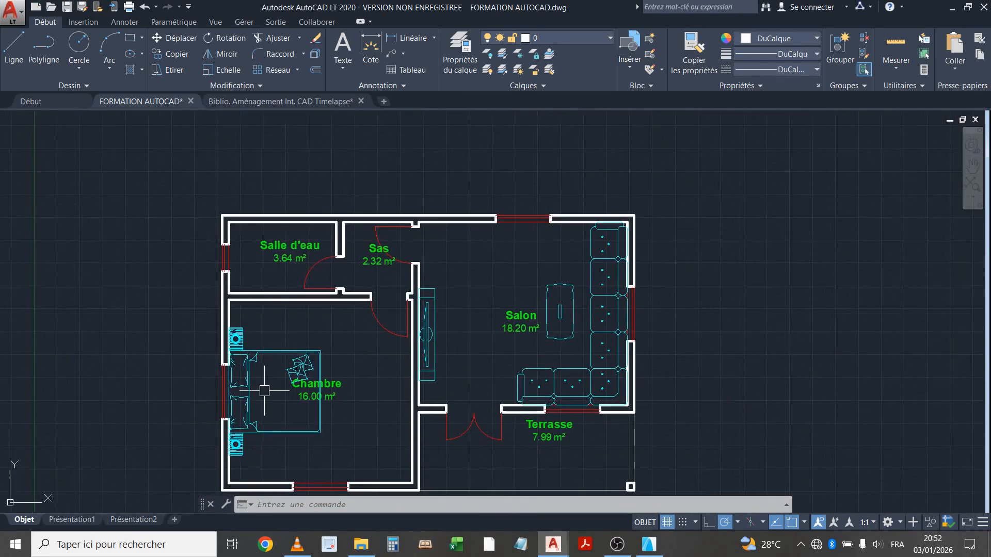
scroll(271, 390, up, 2)
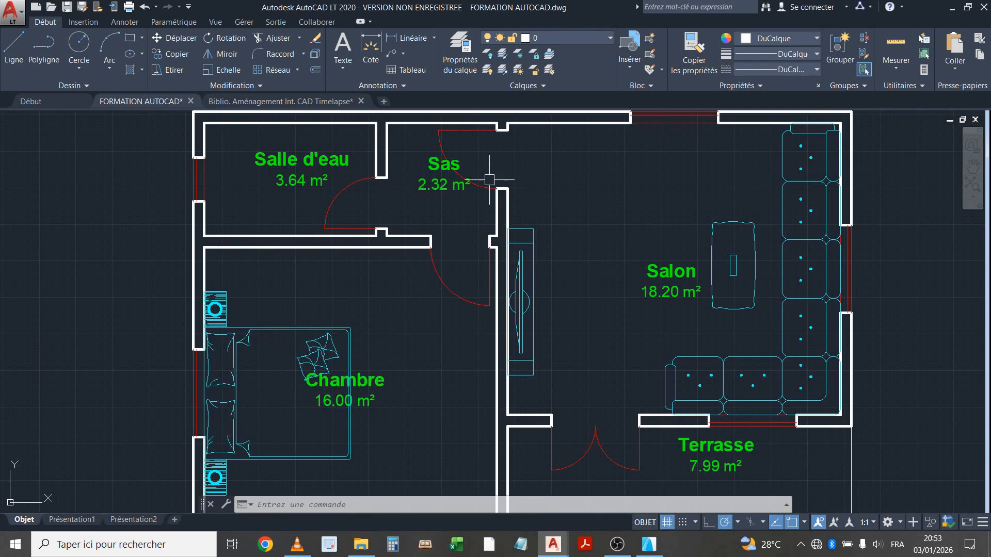
Rotate the washbasin block lying beside the plan 180° about the middle of its back edge
scroll(414, 307, down, 2)
middle_drag(353, 337, 407, 339)
middle_drag(318, 335, 459, 327)
middle_drag(276, 309, 349, 312)
scroll(617, 232, up, 2)
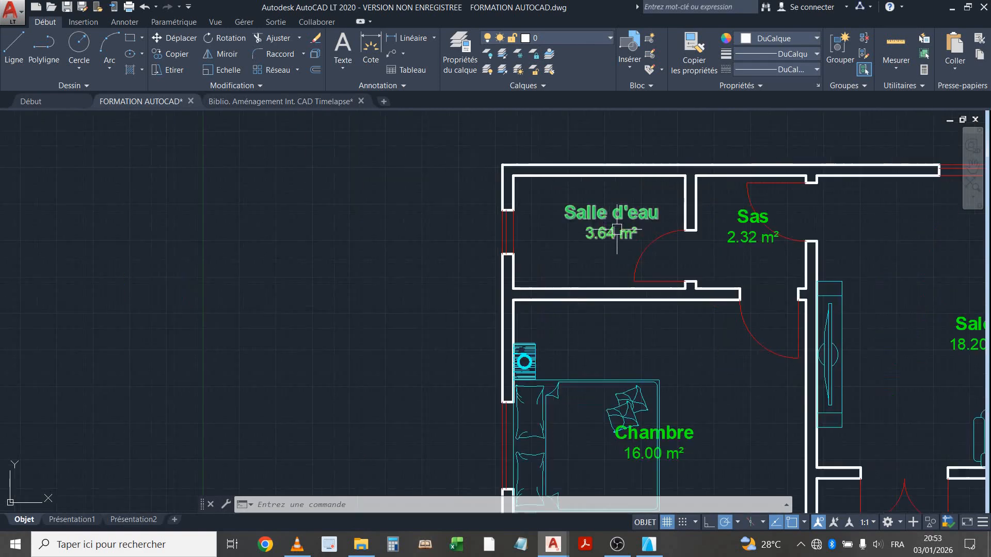
scroll(587, 223, down, 2)
middle_drag(588, 223, 680, 230)
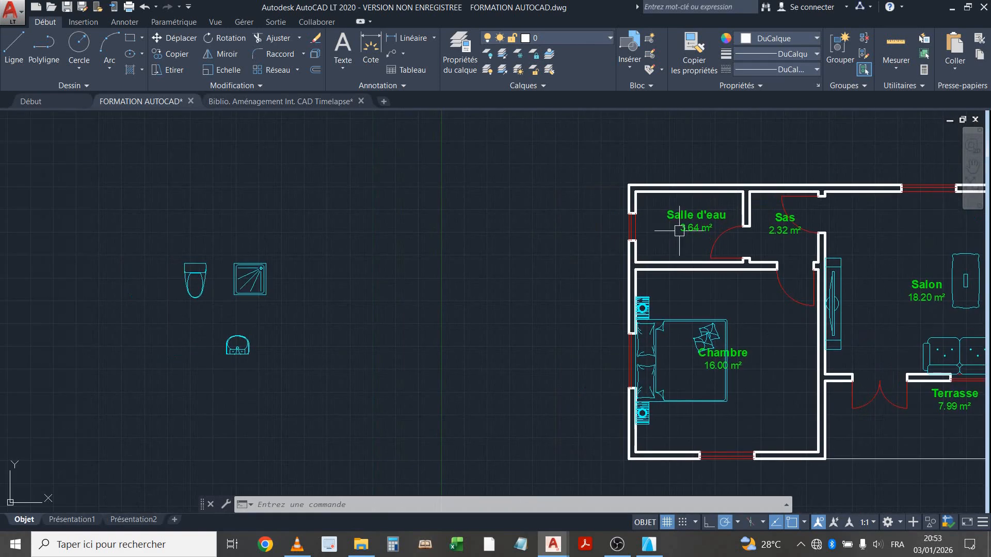
middle_drag(57, 355, 117, 349)
scroll(277, 334, up, 2)
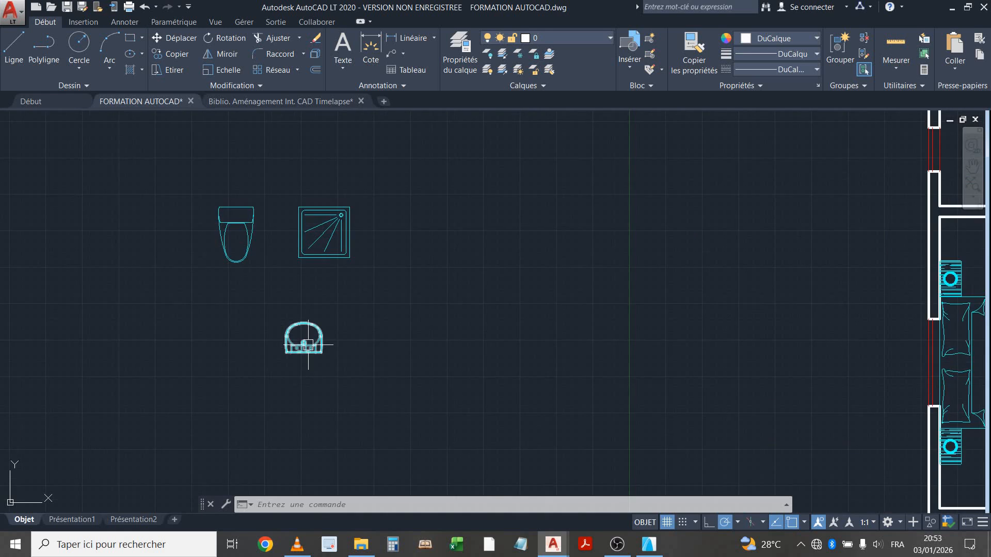
scroll(284, 341, down, 2)
scroll(290, 339, up, 2)
click(288, 340)
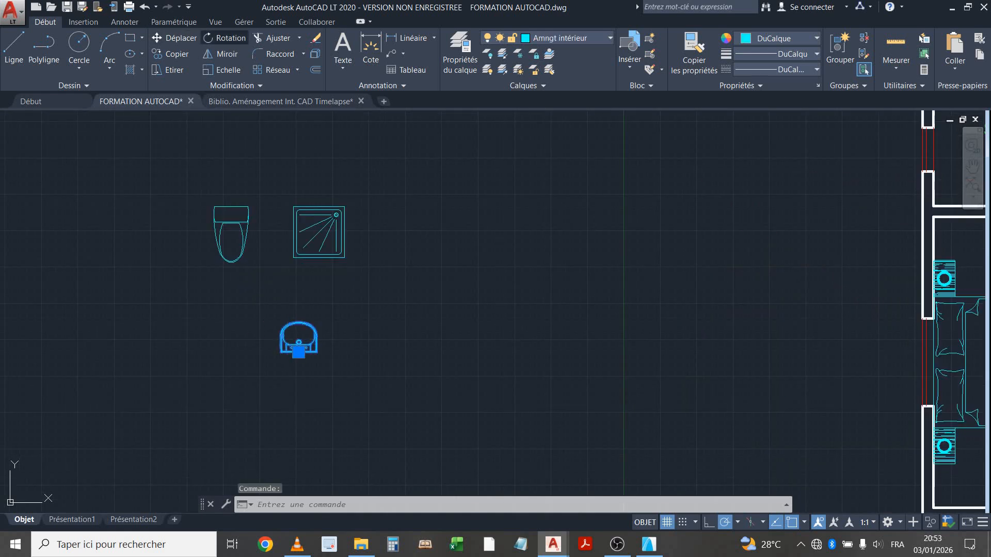
click(225, 37)
click(302, 354)
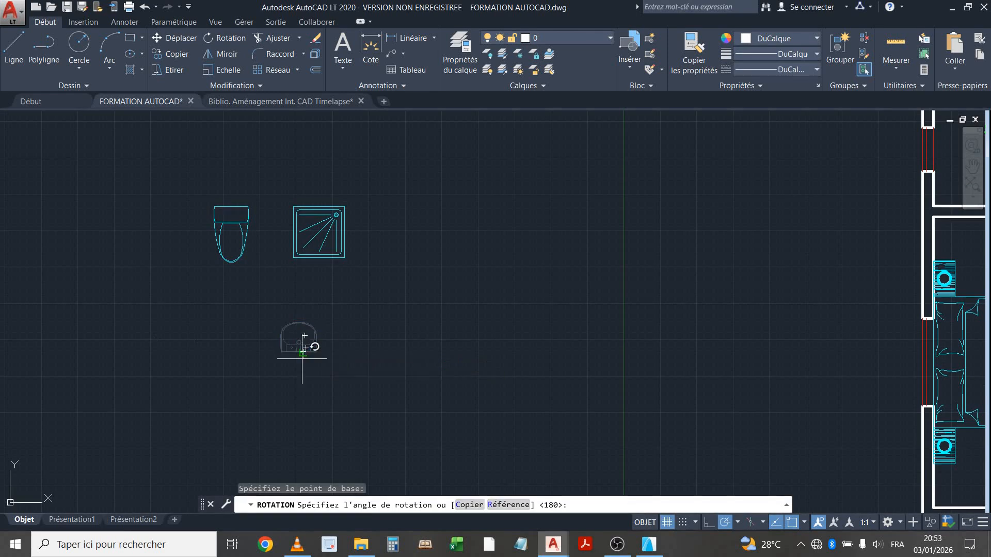
click(229, 351)
Move the washbasin by its insertion point against the Salle d'eau's exterior wall, near the partition with the Sas, and deselect it
click(308, 361)
click(308, 351)
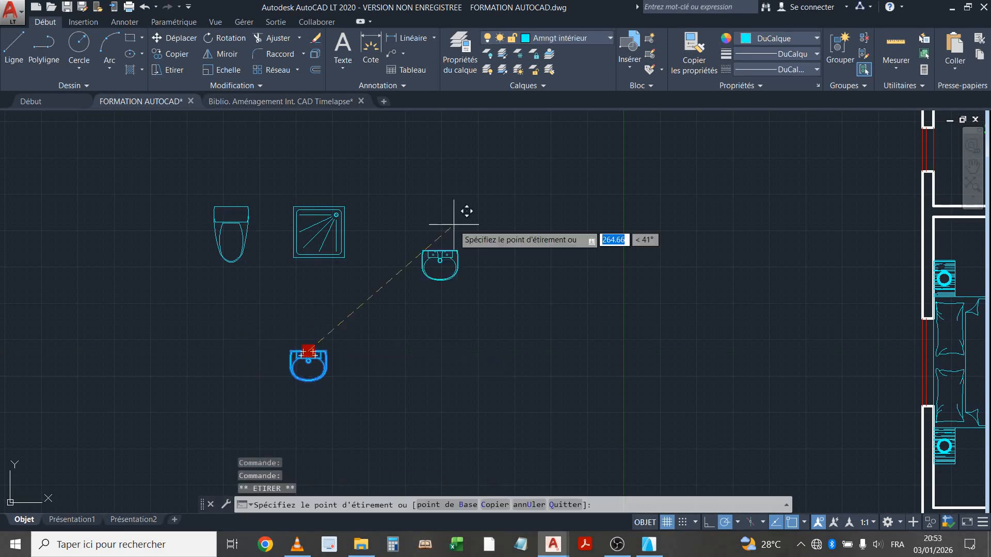
middle_drag(543, 197, 204, 241)
middle_drag(645, 192, 498, 223)
scroll(648, 162, up, 2)
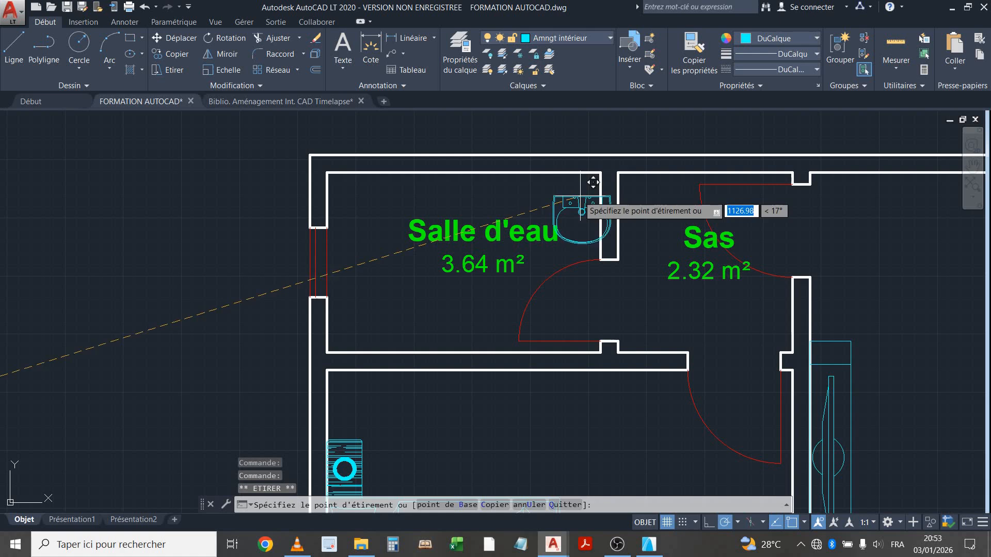
click(533, 173)
scroll(503, 264, down, 2)
middle_drag(452, 270, 595, 237)
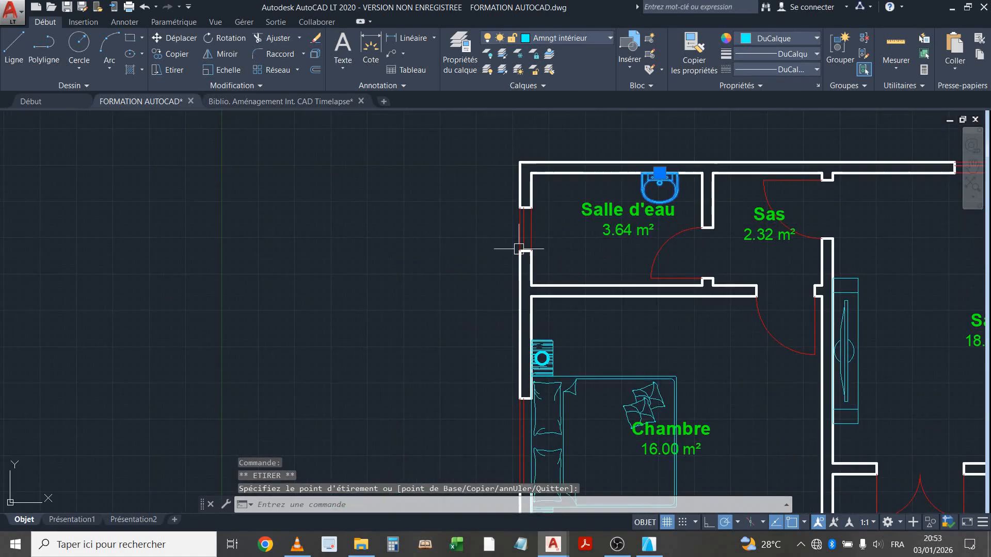
key(Escape)
Rotate the square shower tray block 90° about a point beside it
scroll(343, 285, down, 3)
scroll(296, 285, up, 2)
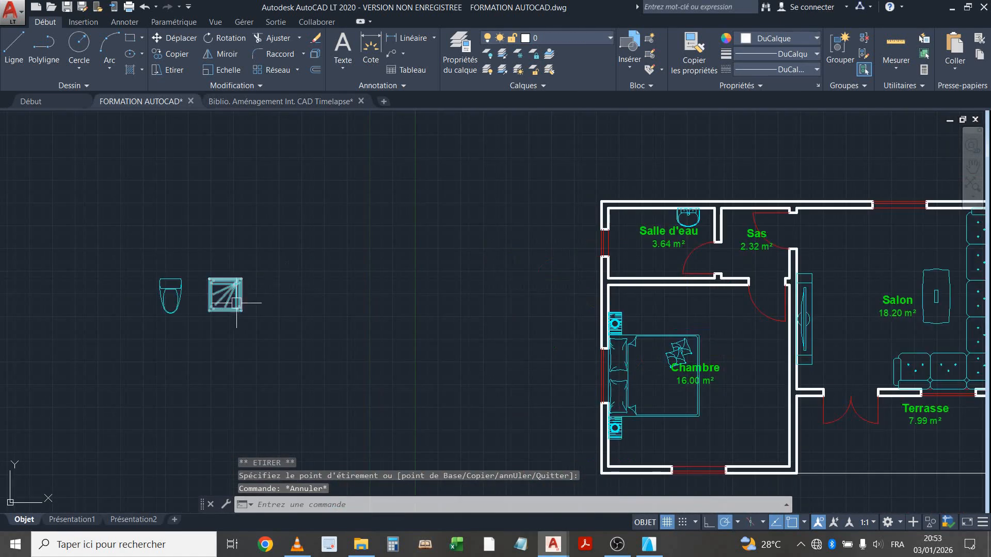
click(260, 294)
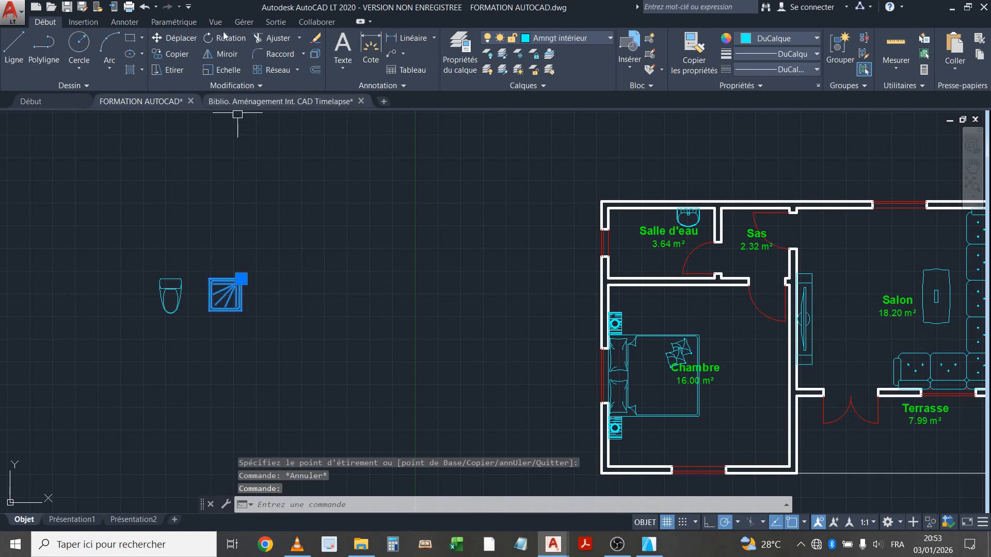
click(267, 289)
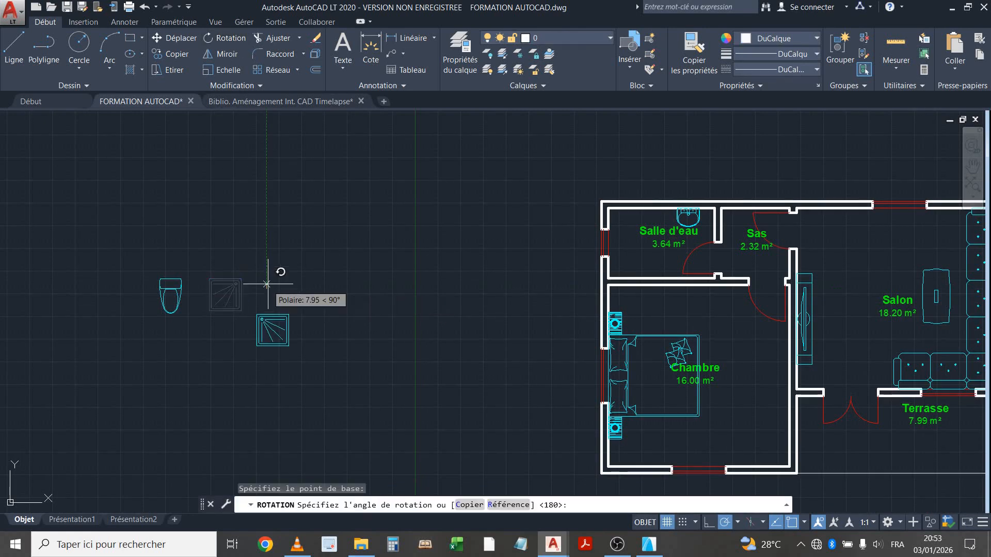
click(267, 271)
Move the shower tray by its corner insertion point into the Salle d'eau's inner exterior corner, above the window, and deselect it
click(268, 318)
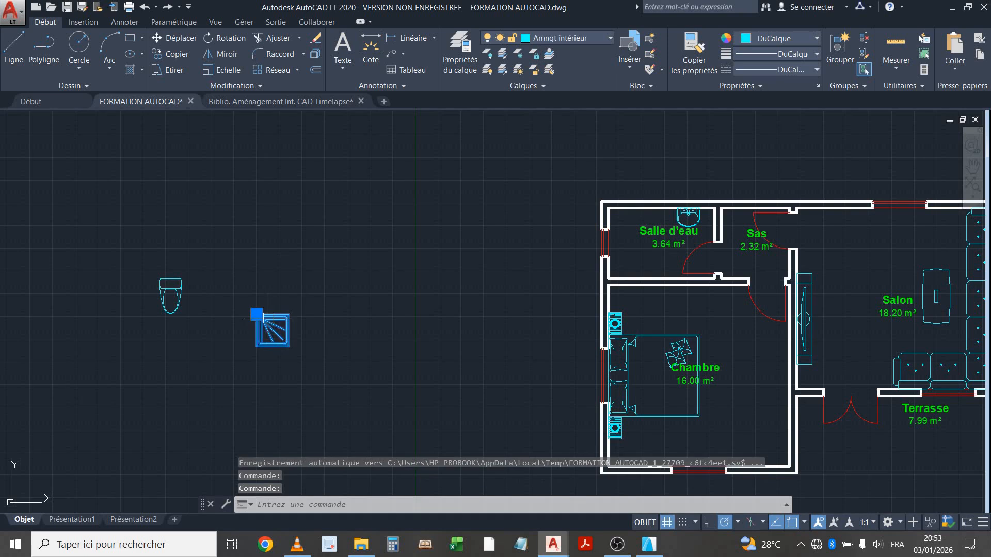
click(257, 314)
scroll(486, 240, up, 4)
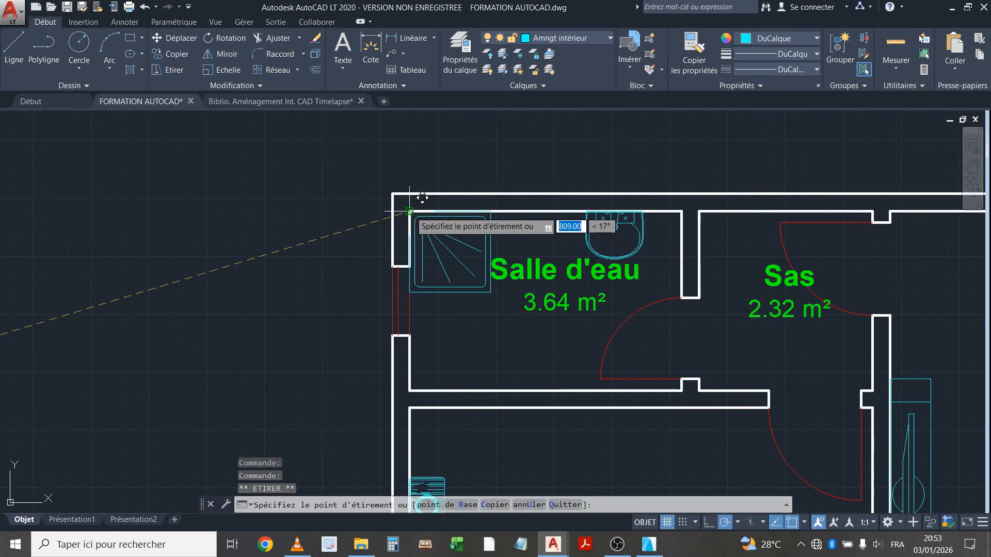
click(409, 212)
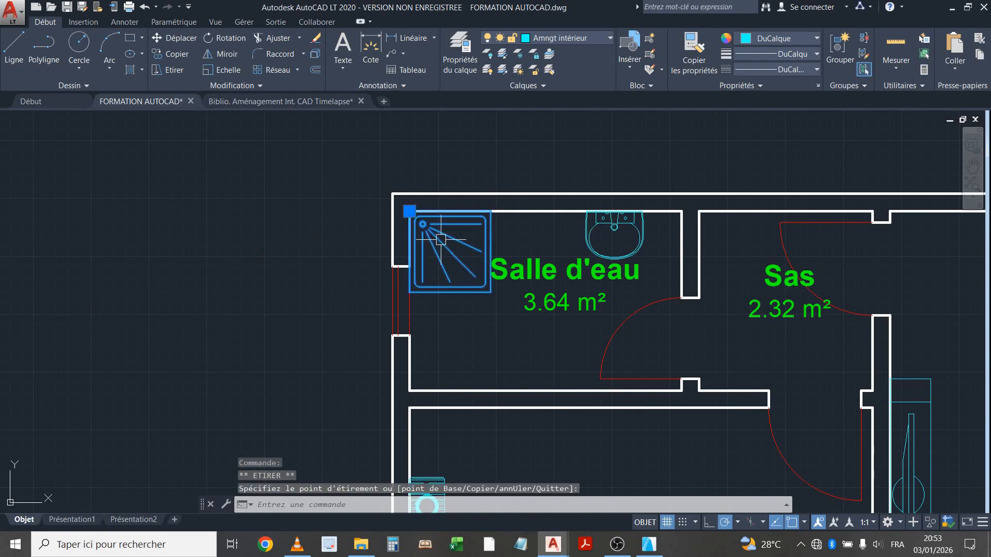
key(Escape)
Rotate the toilet block lying beside the plan 90° about a point next to it
scroll(362, 259, down, 5)
scroll(286, 288, up, 1)
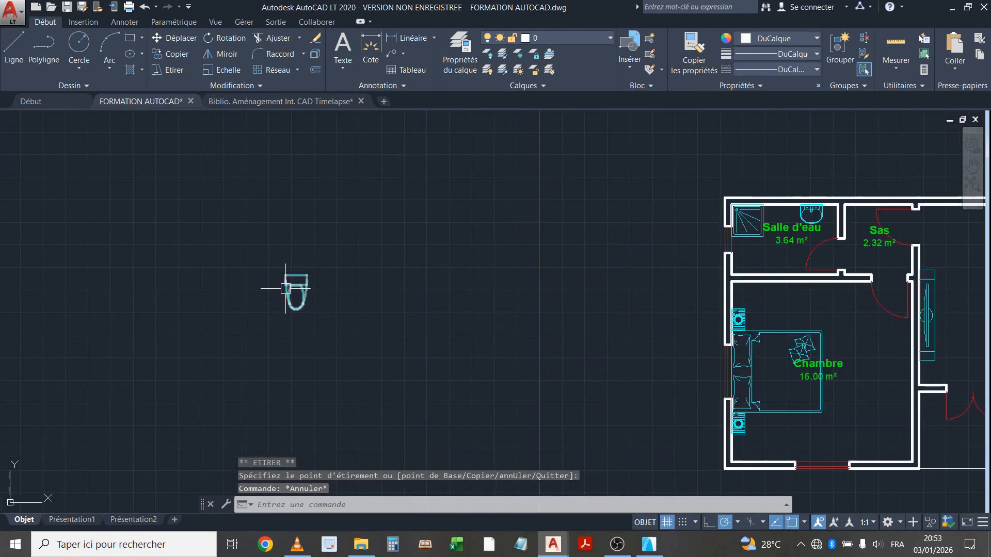
click(285, 289)
text(ro)
key(Return)
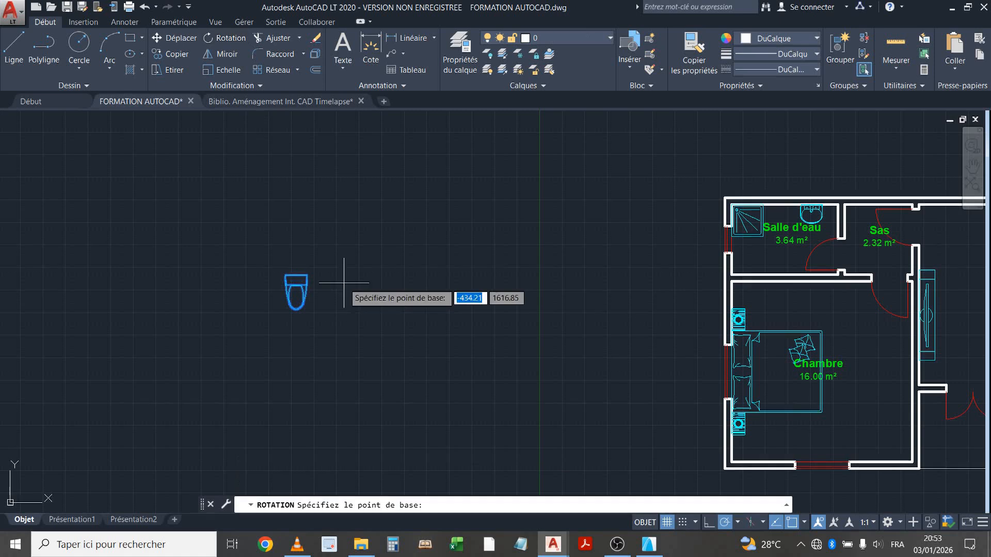
scroll(312, 291, up, 2)
click(324, 289)
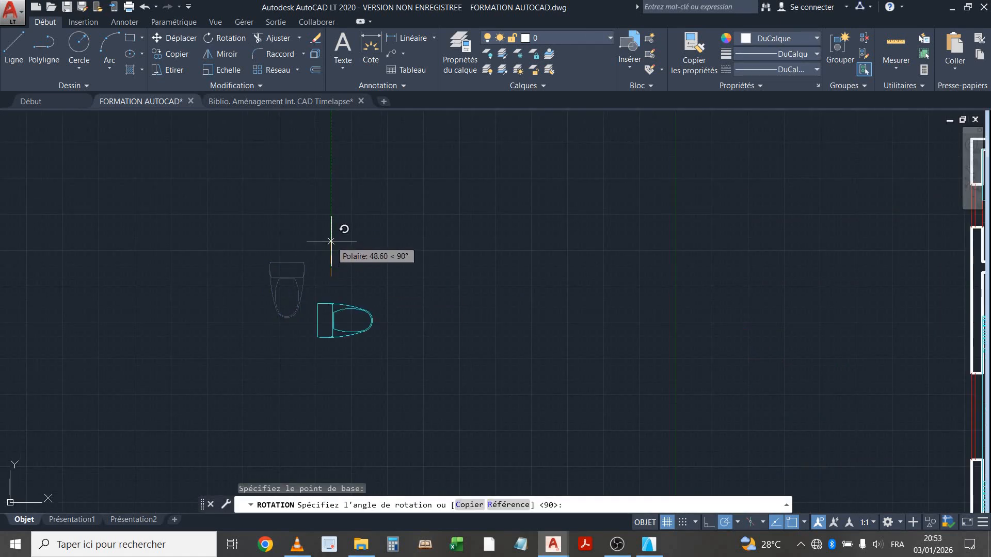
click(331, 241)
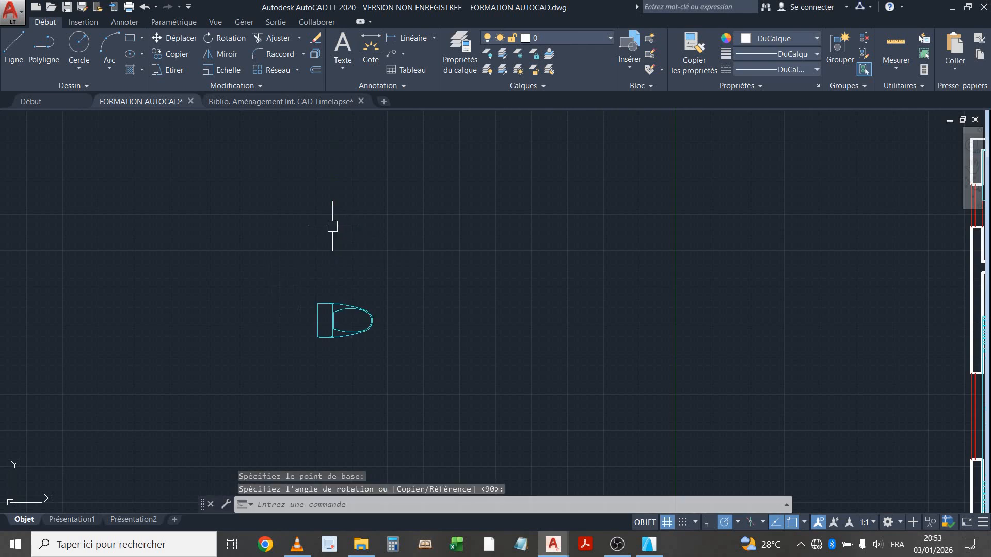
Move the toilet by the midpoint of its back edge against the Salle d'eau's window-side exterior wall, below the shower tray, and deselect it
click(329, 324)
click(318, 320)
scroll(330, 310, down, 3)
scroll(361, 279, up, 6)
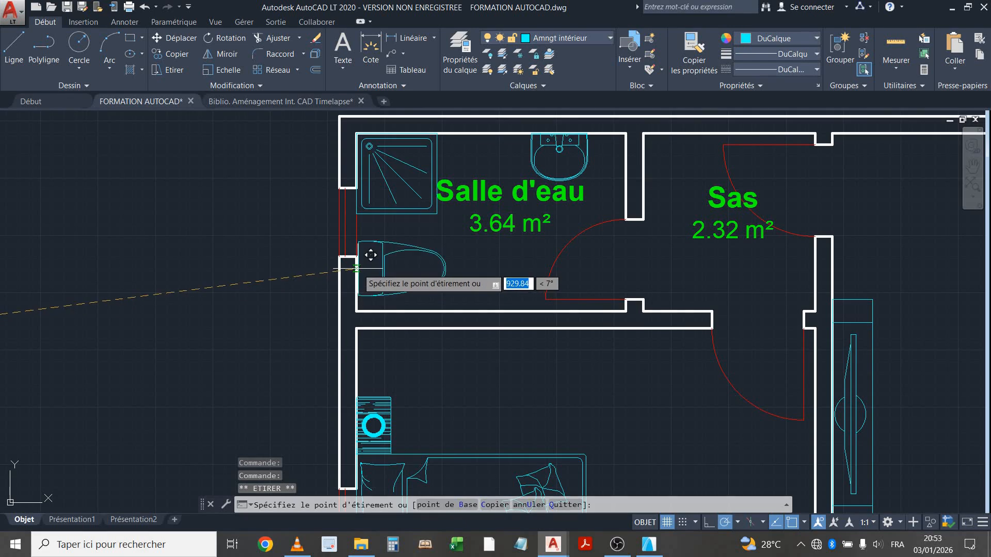
click(355, 268)
scroll(335, 273, down, 2)
key(Escape)
Move the Salle d'eau room label with its area slightly down, clear of the washbasin
scroll(393, 255, up, 1)
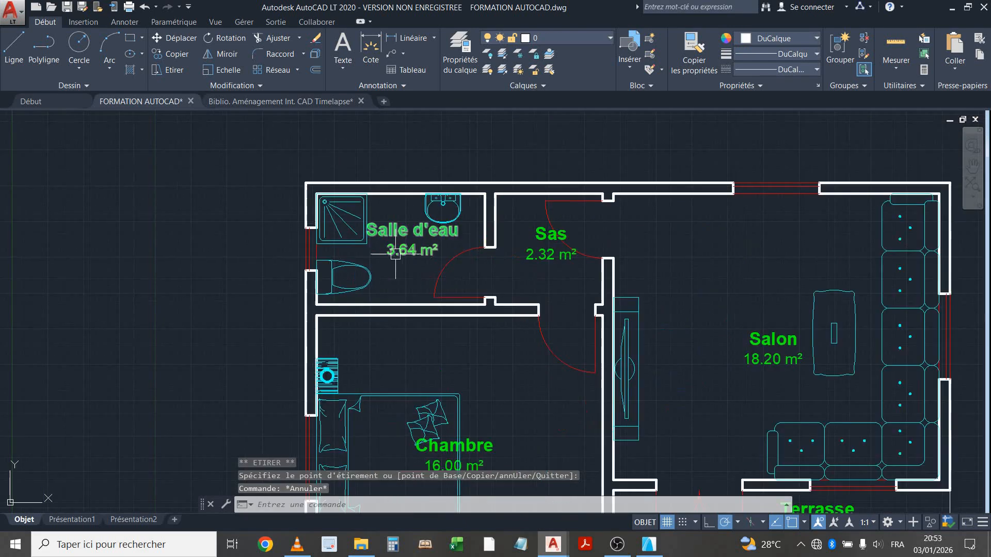
click(394, 254)
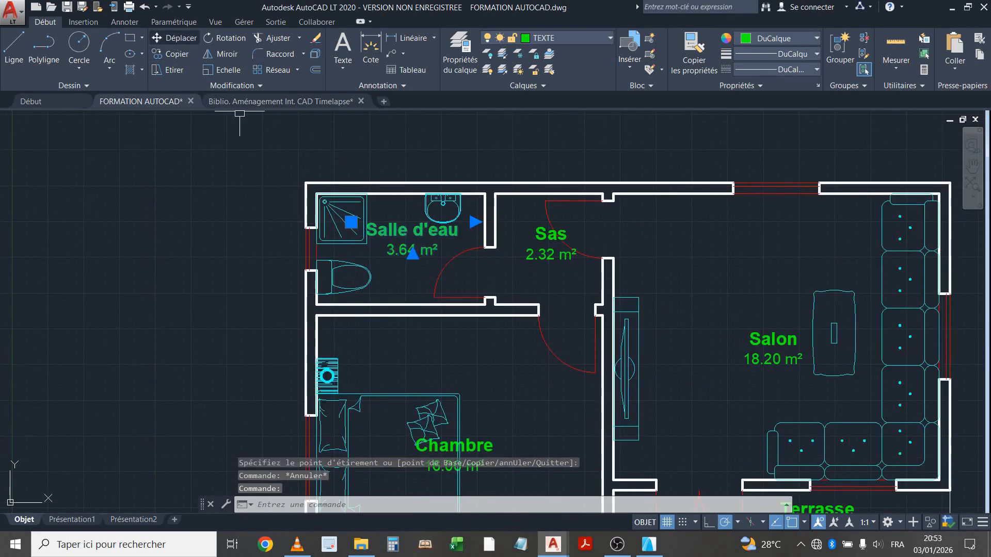
click(178, 39)
click(201, 245)
click(205, 255)
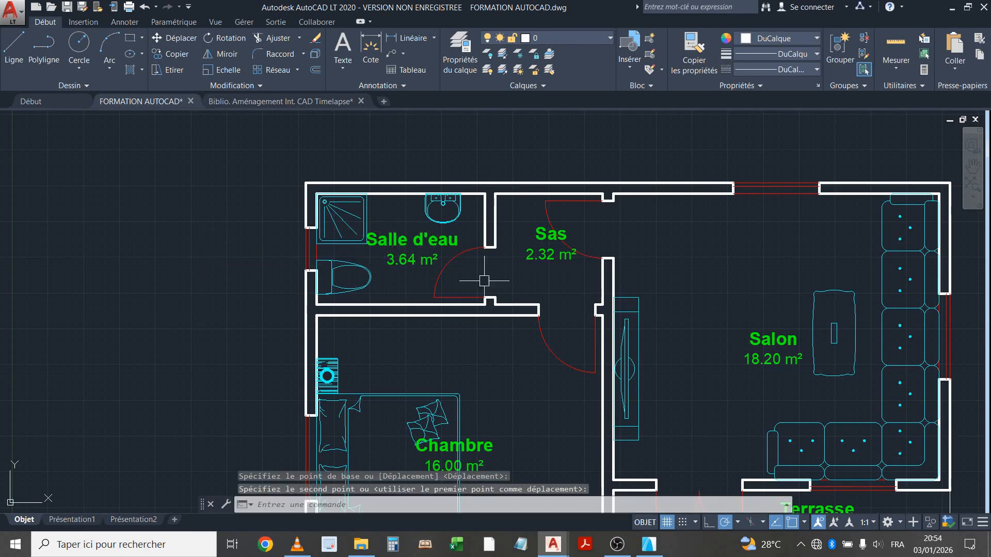
Move the title "Vue en plan aménagée" straight up, closer to the lower edge of the furnished plan
scroll(484, 281, down, 4)
scroll(429, 430, up, 4)
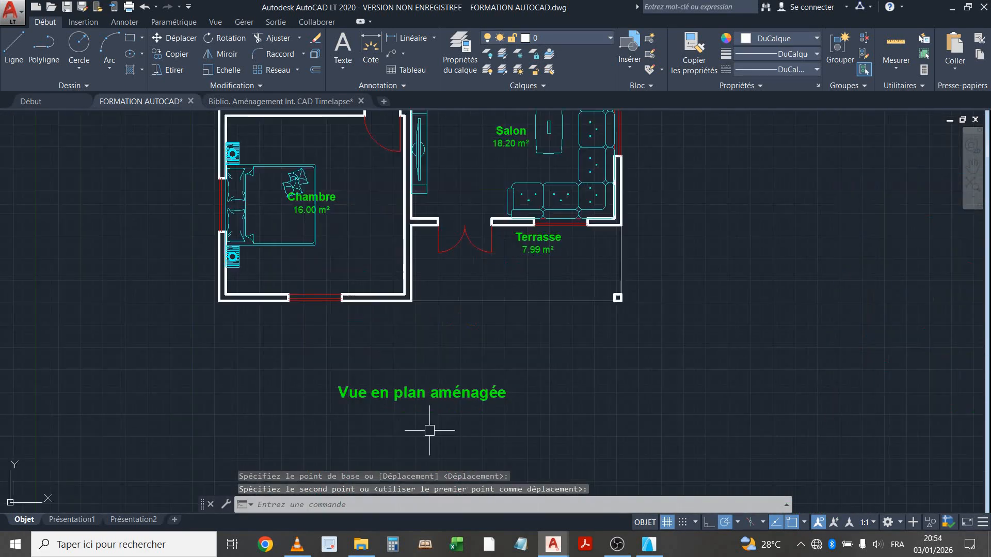
scroll(430, 430, up, 2)
click(421, 372)
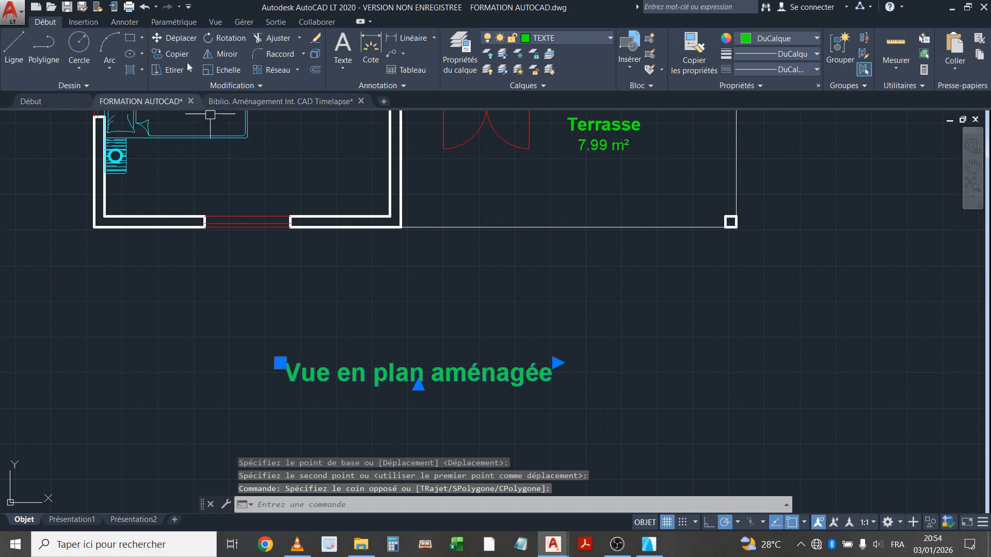
click(176, 37)
scroll(387, 319, down, 1)
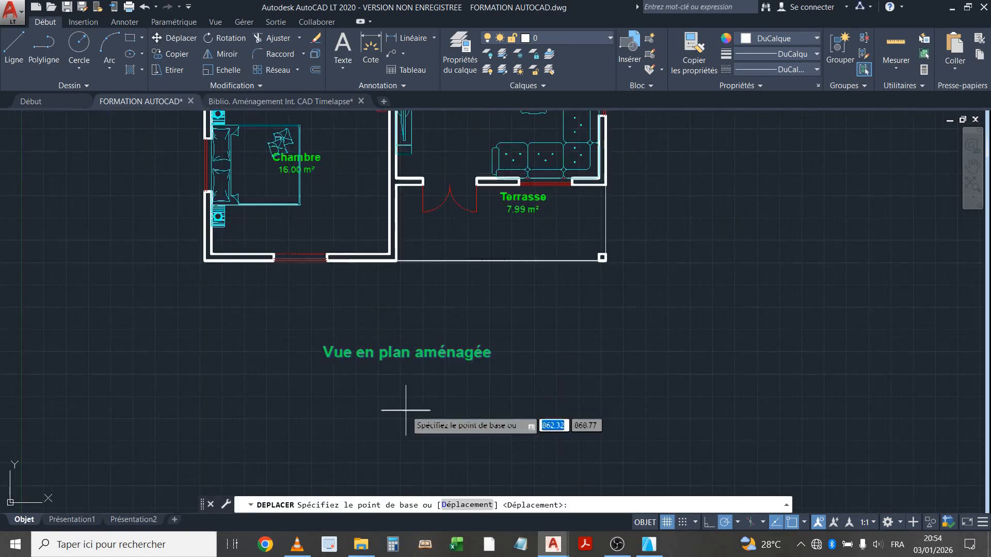
scroll(406, 411, down, 2)
click(489, 428)
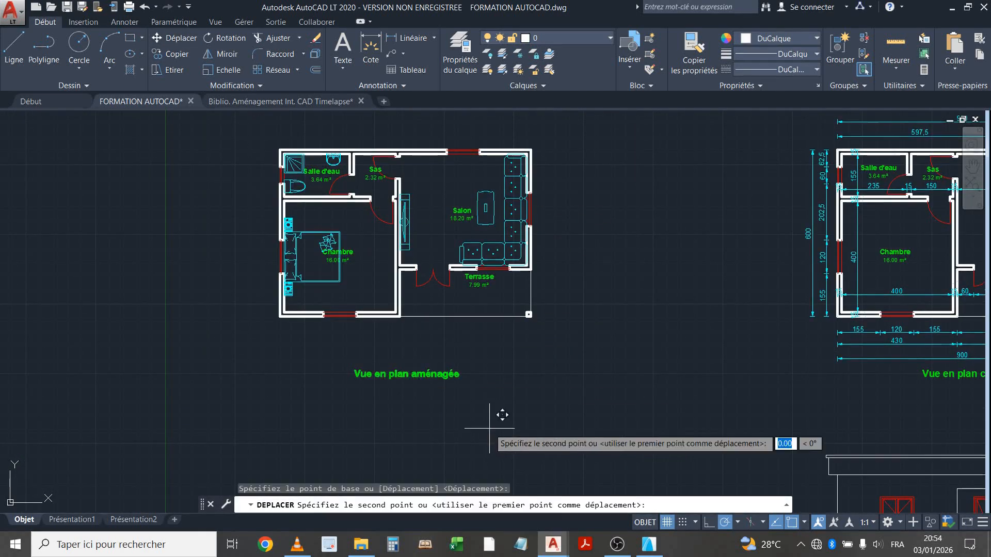
click(487, 397)
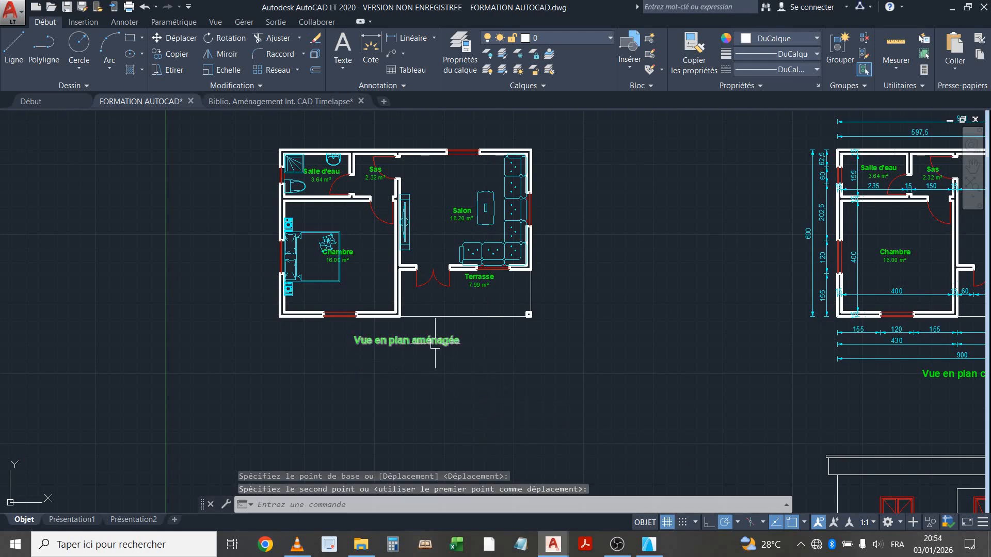
Check the furnished plan room by room, from the Chambre and Salle d'eau to the Salon and Terrasse
scroll(435, 343, down, 4)
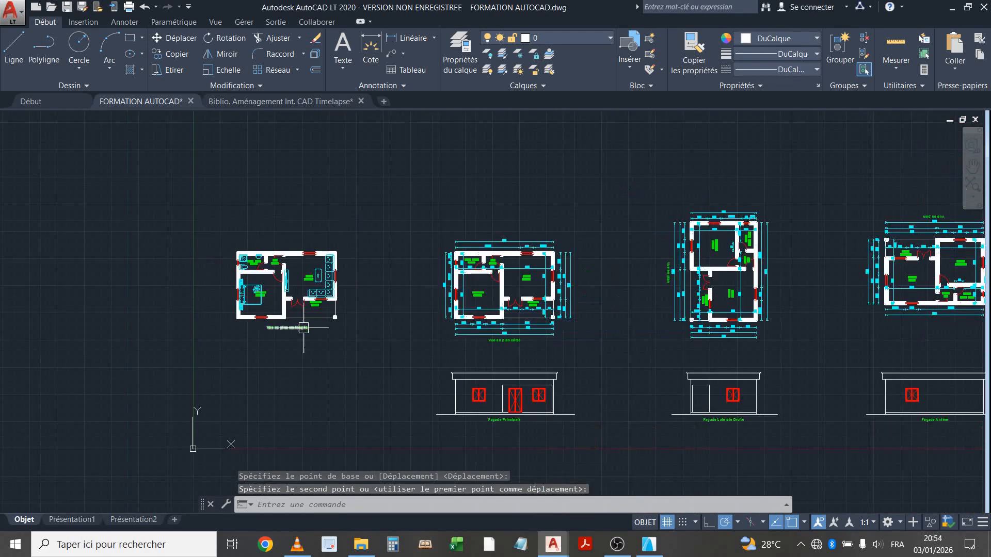
scroll(536, 312, up, 2)
mouse_move(212, 296)
middle_down()
mouse_move(239, 355)
mouse_move(284, 326)
mouse_move(238, 303)
mouse_move(386, 303)
middle_up()
scroll(283, 326, up, 2)
scroll(334, 336, up, 2)
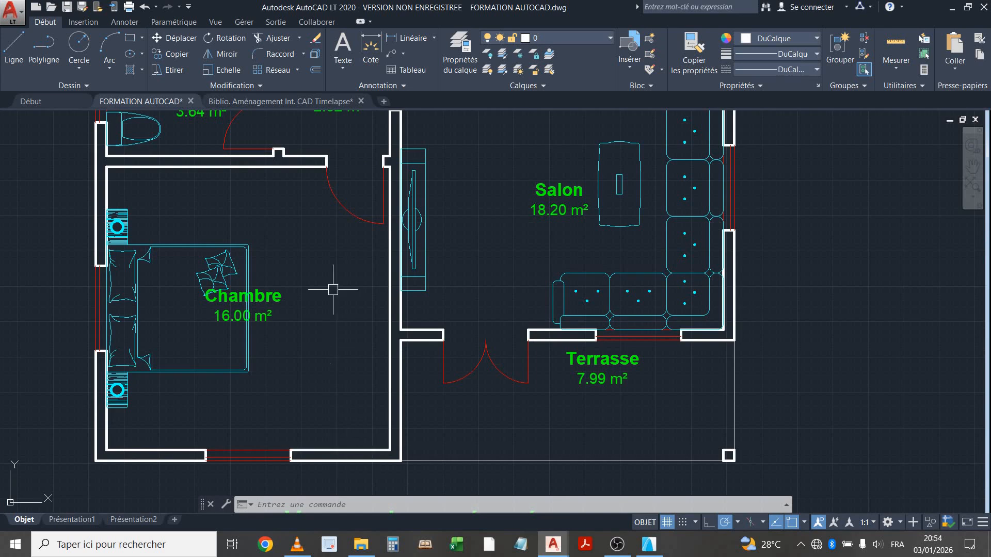
scroll(363, 263, down, 2)
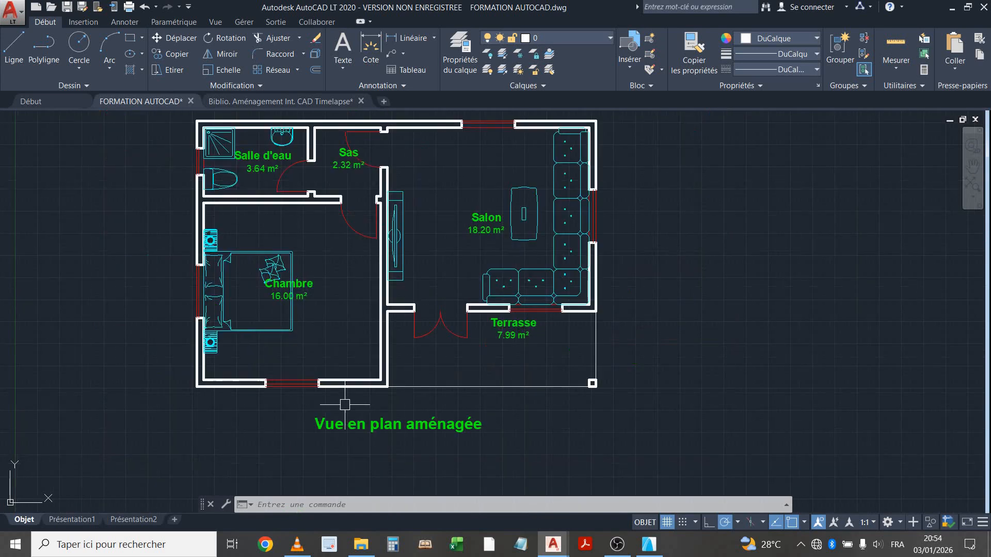
middle_drag(332, 257, 257, 310)
middle_drag(339, 316, 277, 303)
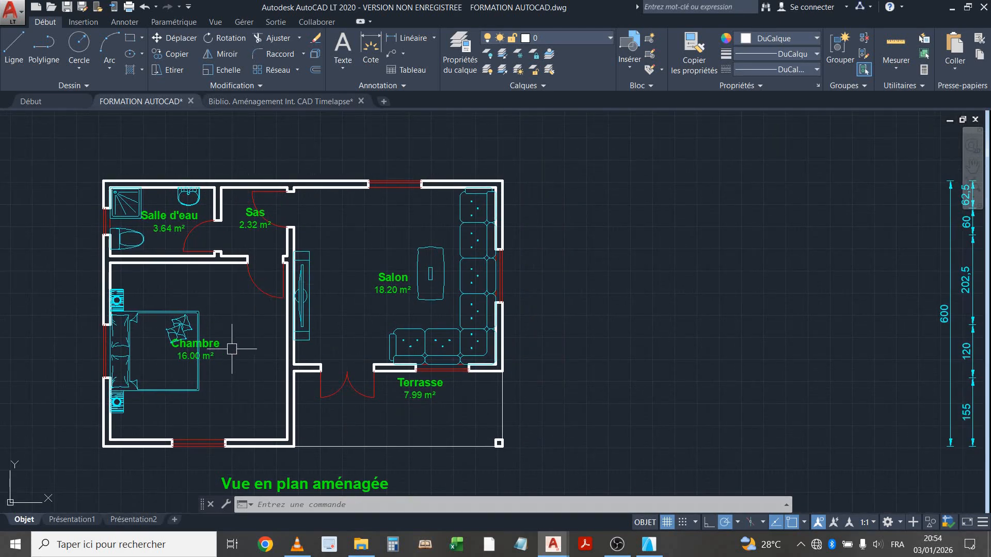
Examine the dimensioned plan "Vue en plan côtée" and its dimension chains beside the furnished plan
scroll(232, 349, down, 4)
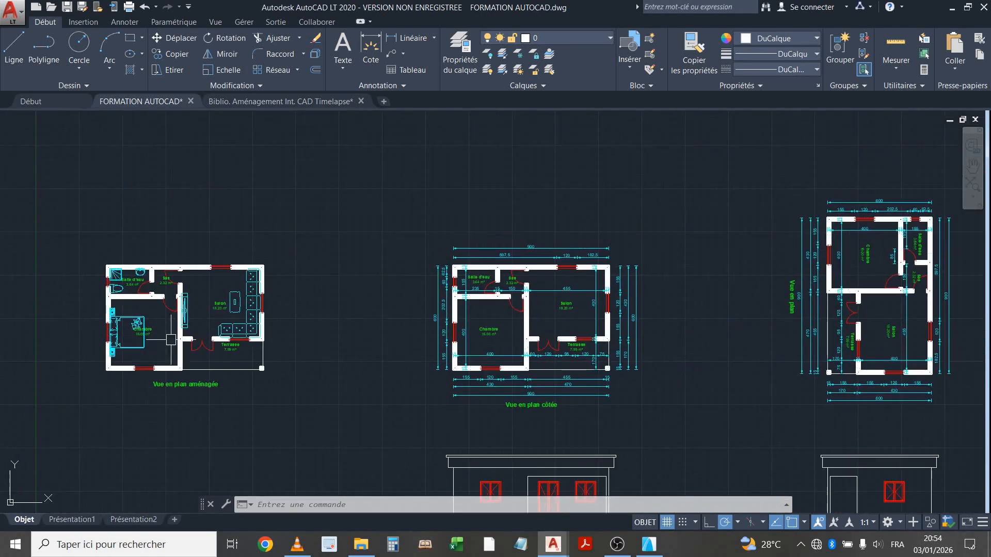
scroll(171, 340, up, 5)
scroll(267, 337, down, 3)
middle_drag(267, 337, 150, 331)
scroll(207, 331, down, 2)
middle_drag(341, 331, 263, 306)
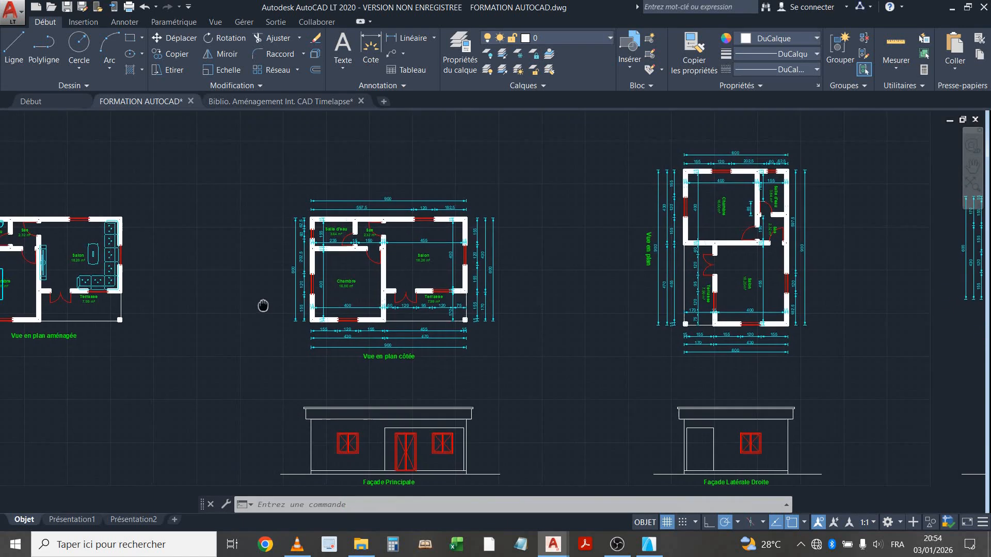
scroll(435, 283, up, 2)
middle_drag(406, 401, 450, 400)
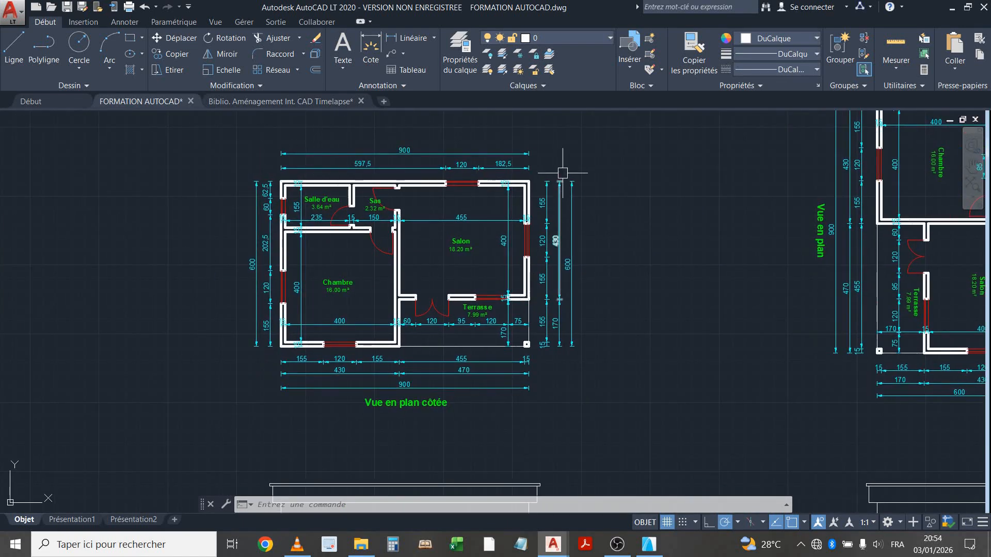
scroll(466, 356, up, 2)
scroll(471, 312, down, 4)
middle_drag(471, 312, 509, 311)
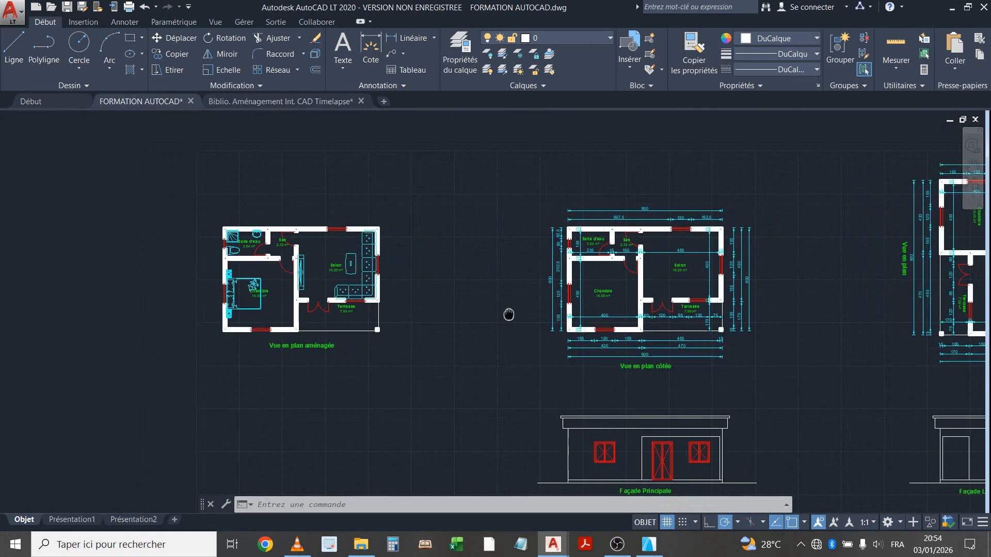
Compare the furnished plan with the dimensioned plan, viewing each up close and both side by side
scroll(256, 305, up, 2)
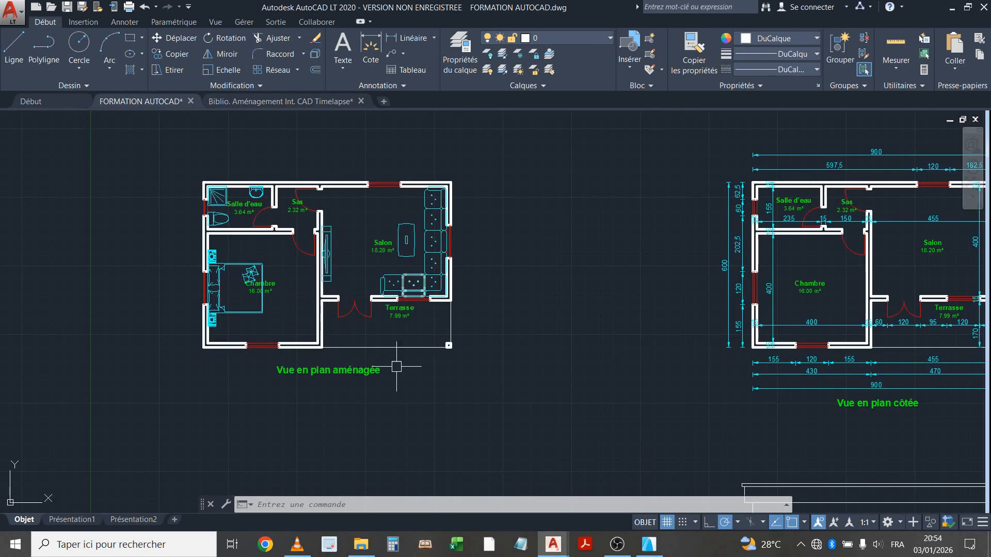
scroll(382, 344, down, 4)
drag(411, 334, 299, 336)
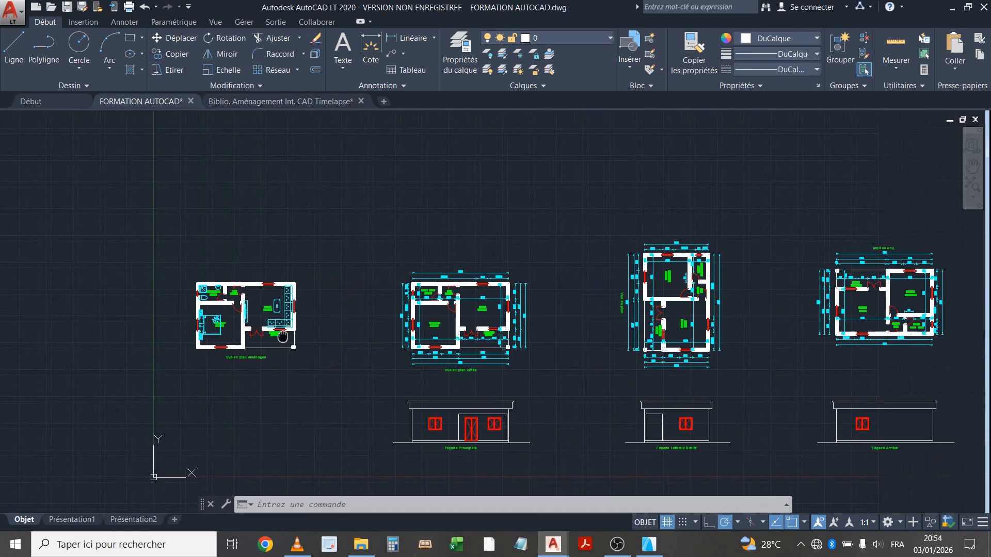
scroll(343, 307, up, 2)
scroll(288, 348, down, 2)
scroll(292, 338, up, 1)
scroll(478, 369, up, 2)
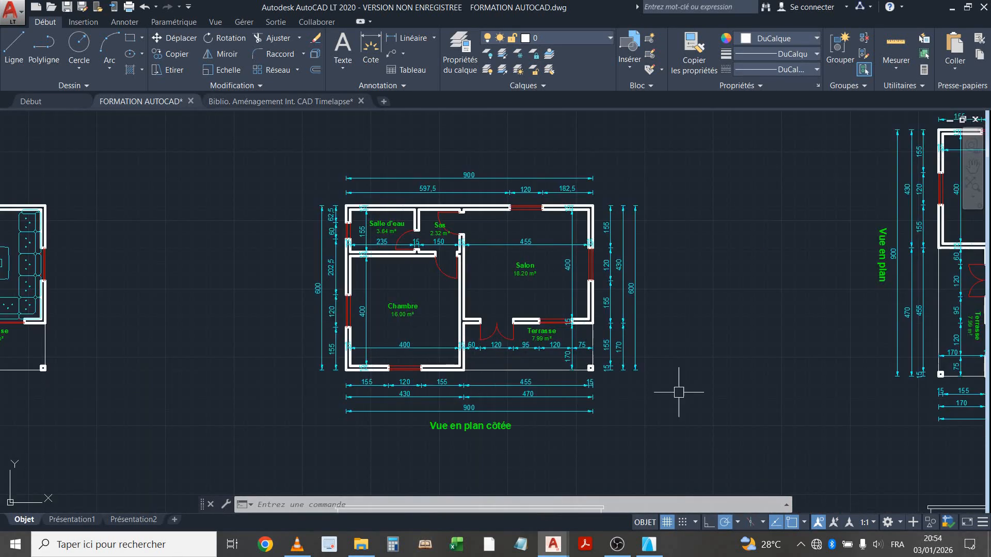
scroll(636, 428, down, 2)
scroll(535, 319, up, 2)
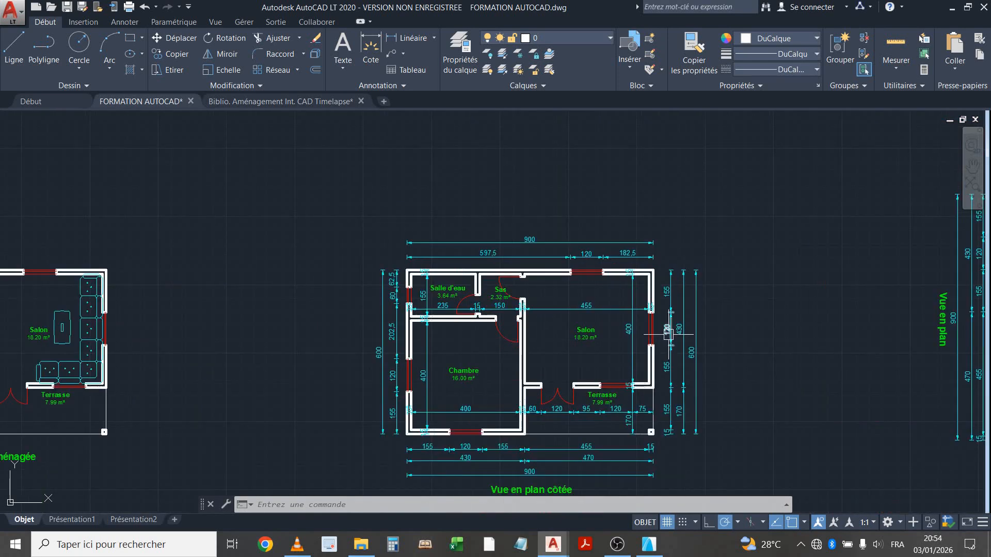
middle_drag(519, 385, 604, 316)
scroll(598, 375, down, 2)
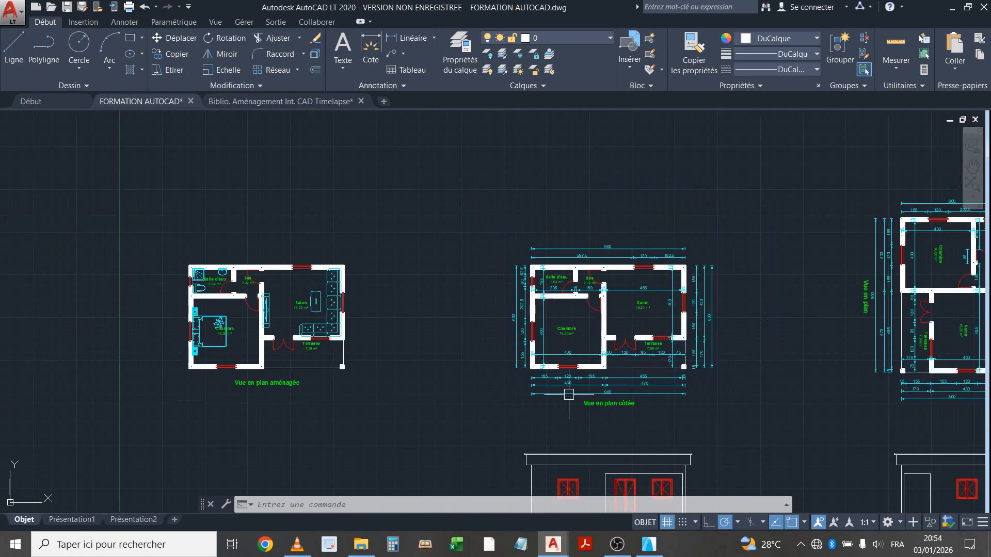
middle_drag(569, 395, 579, 399)
middle_drag(358, 363, 350, 391)
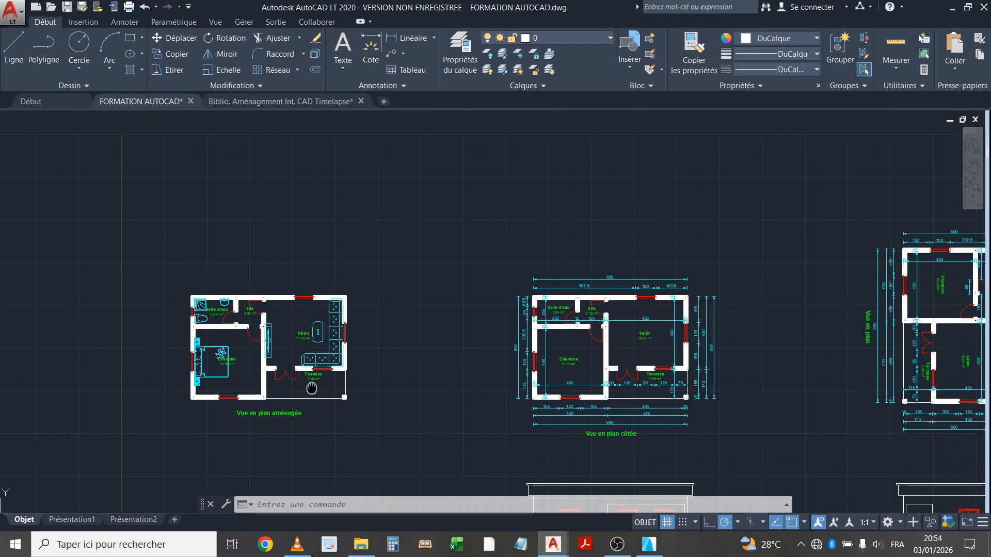
scroll(661, 385, up, 2)
scroll(635, 354, up, 2)
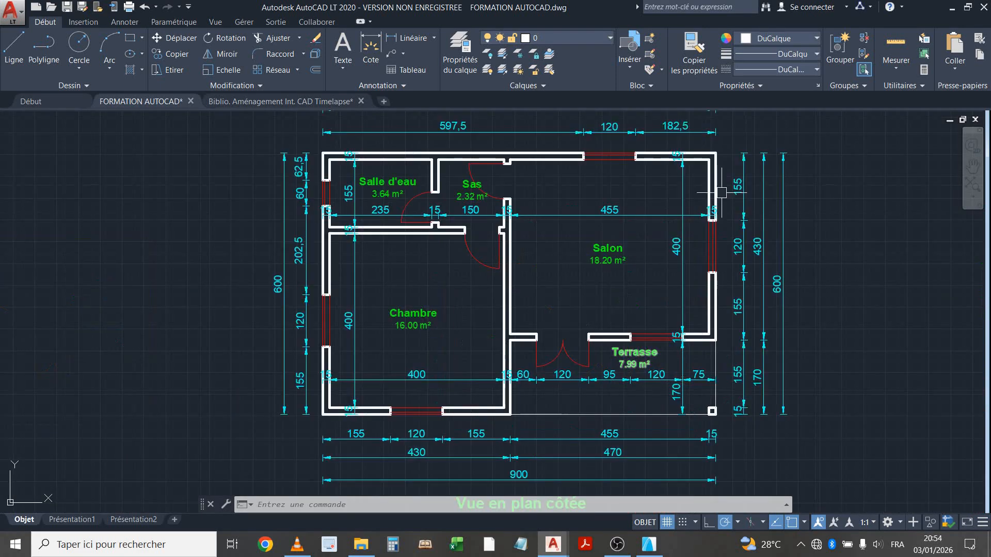
scroll(644, 305, down, 2)
scroll(405, 342, down, 2)
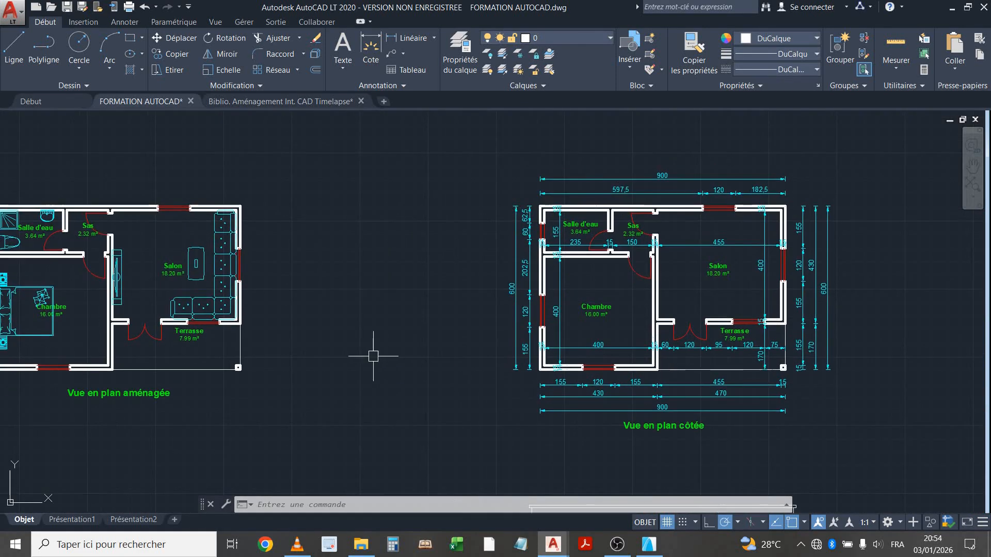
scroll(361, 355, down, 3)
mouse_move(176, 338)
middle_down()
mouse_move(166, 358)
mouse_move(193, 309)
middle_up()
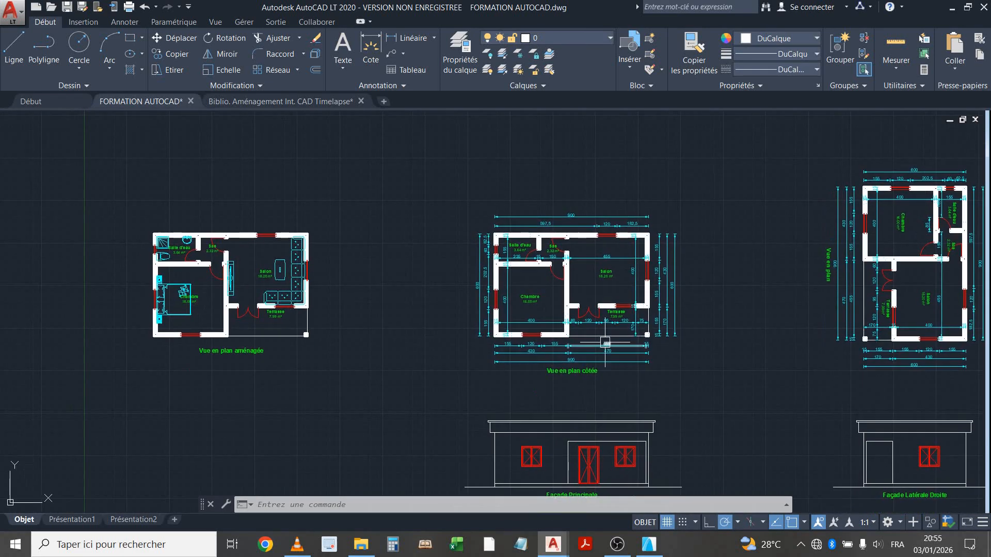
scroll(554, 361, up, 2)
scroll(638, 360, down, 2)
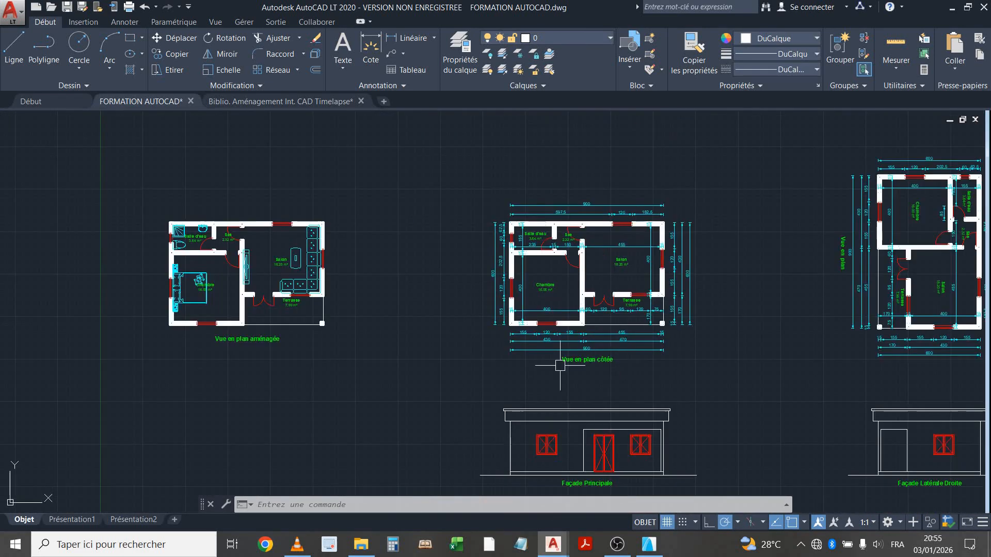
scroll(252, 331, up, 2)
scroll(269, 340, down, 2)
Review the completed furniture and sanitary layout of the furnished plan once more
mouse_move(398, 332)
middle_down()
mouse_move(305, 339)
mouse_move(326, 340)
middle_up()
scroll(416, 336, up, 2)
middle_drag(270, 309, 406, 313)
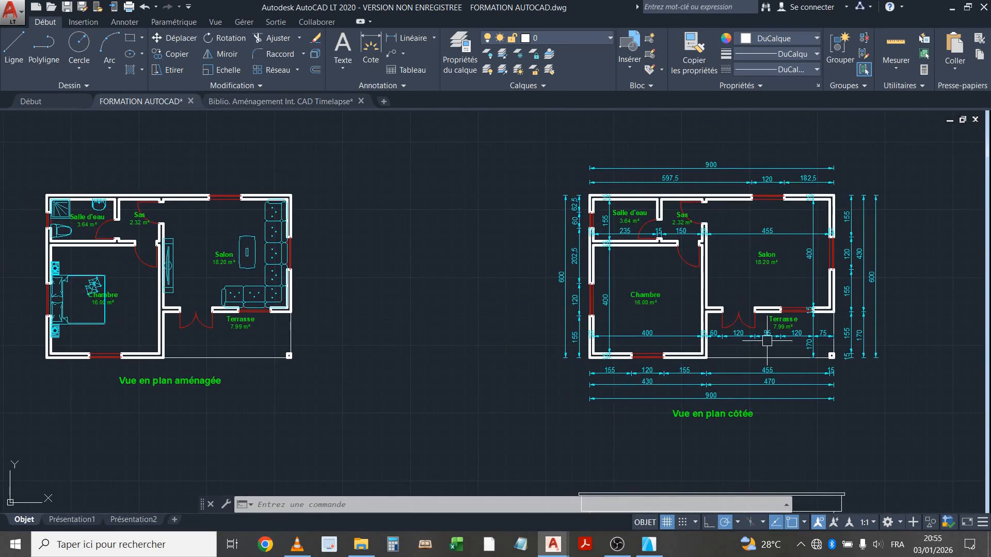
middle_drag(367, 362, 587, 382)
scroll(360, 290, up, 2)
middle_drag(376, 240, 426, 217)
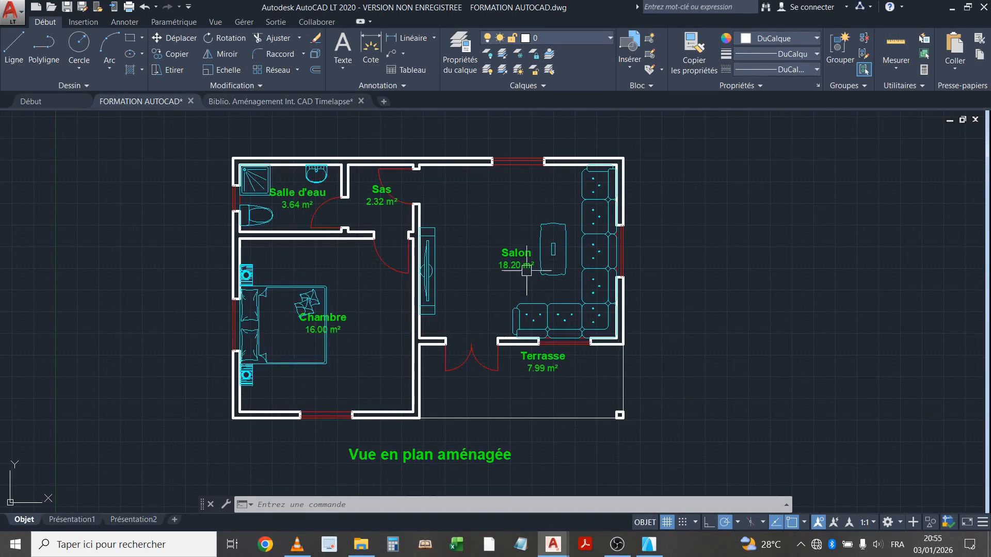
scroll(551, 284, down, 2)
scroll(463, 329, up, 2)
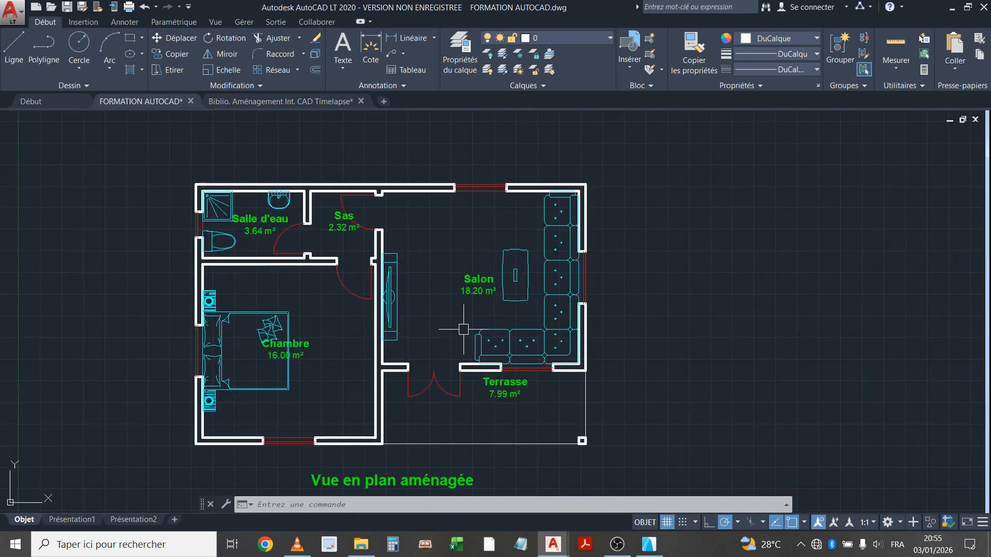
scroll(373, 276, up, 3)
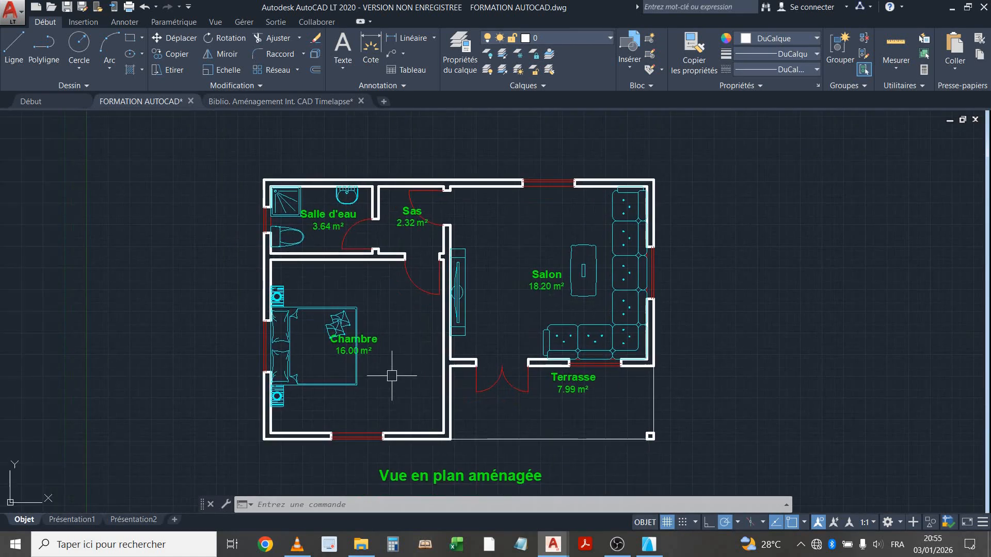
Move the Chambre room label horizontally off the bed into the free floor area toward the Salon wall
scroll(358, 317, up, 2)
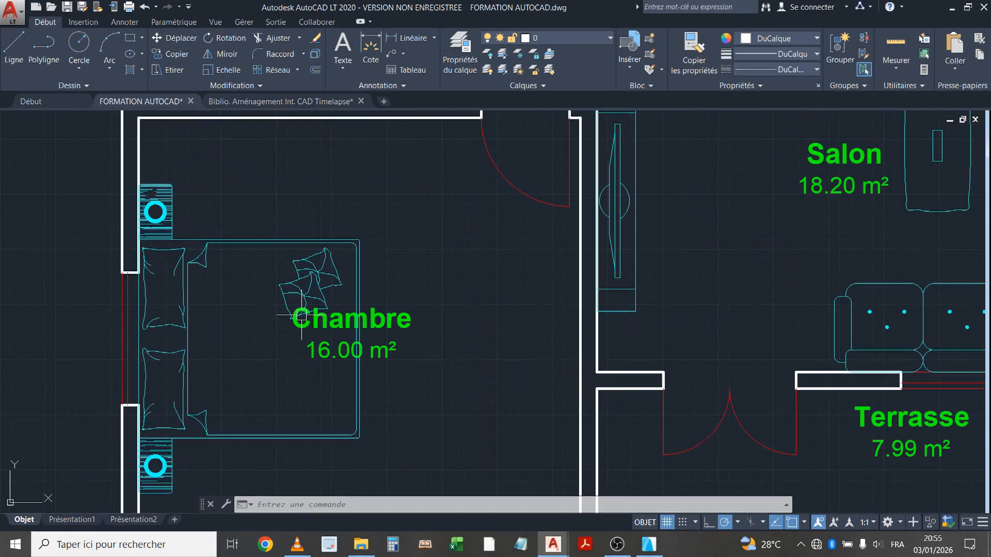
click(393, 317)
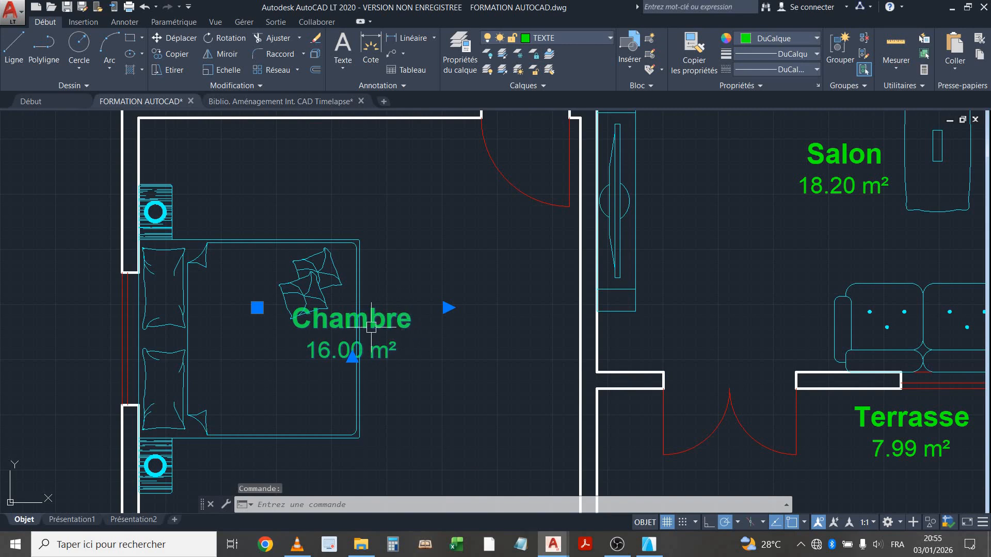
click(173, 38)
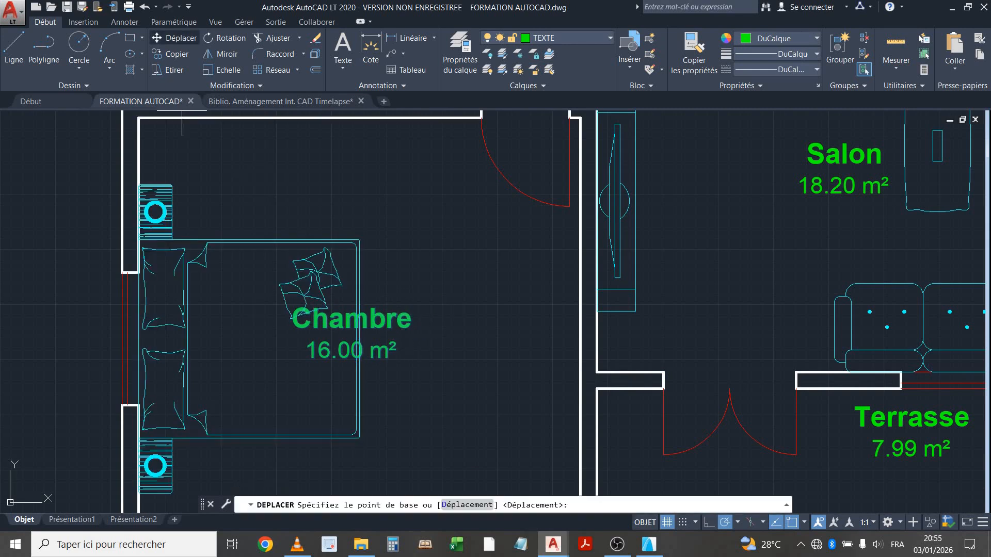
click(332, 206)
click(419, 184)
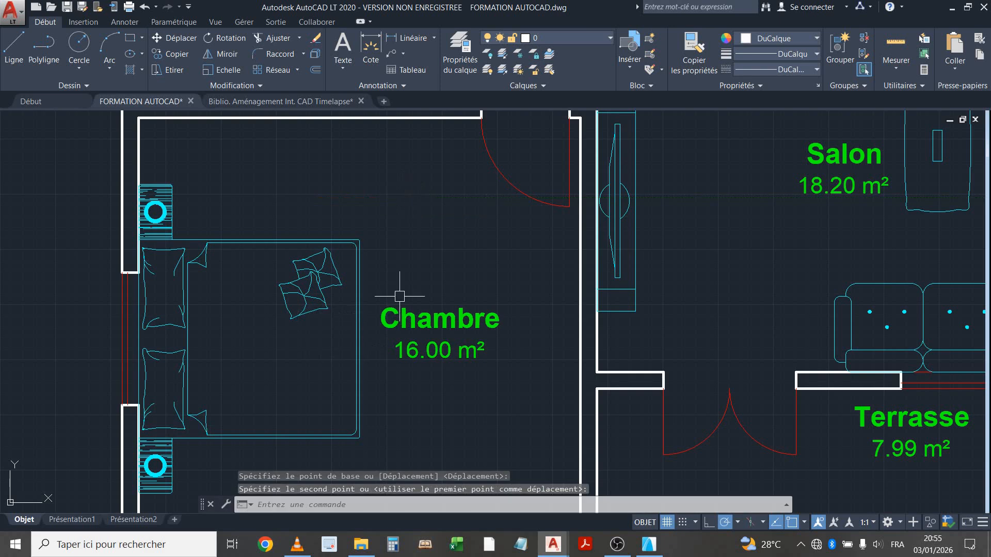
Move the Sas room label straight down a little, away from the door swing at the Salon opening
scroll(400, 296, down, 5)
scroll(287, 296, up, 3)
scroll(287, 295, down, 2)
scroll(283, 328, up, 1)
scroll(327, 259, up, 2)
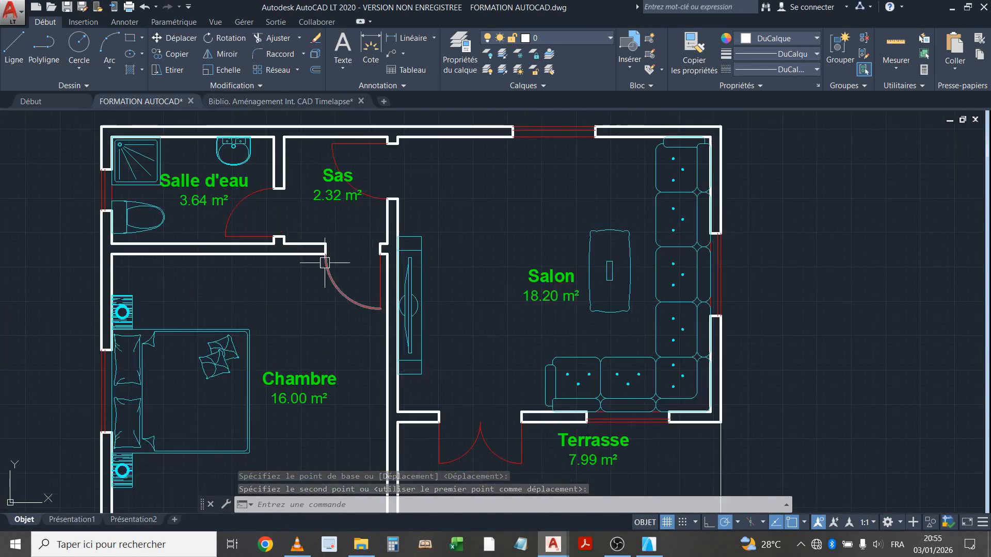
click(326, 189)
key(space)
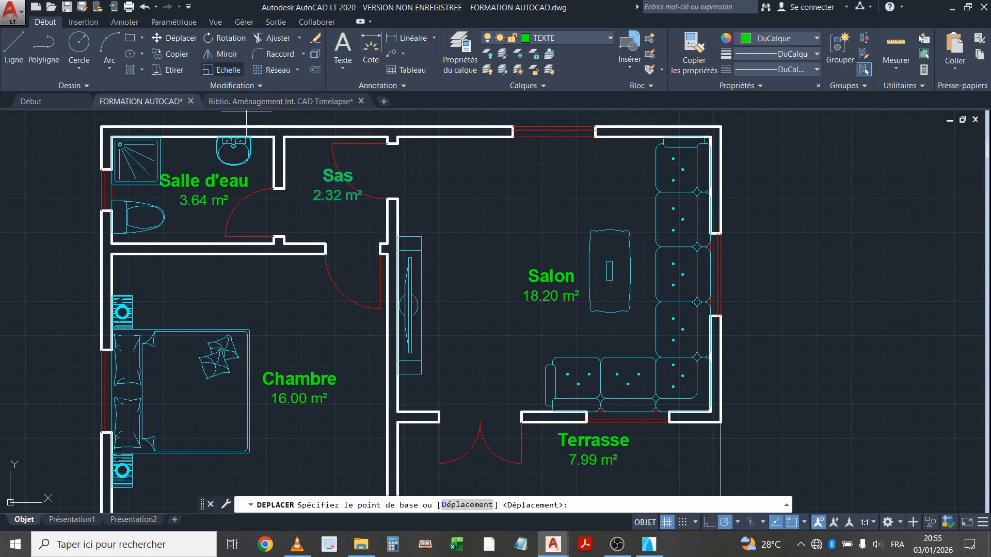
click(480, 200)
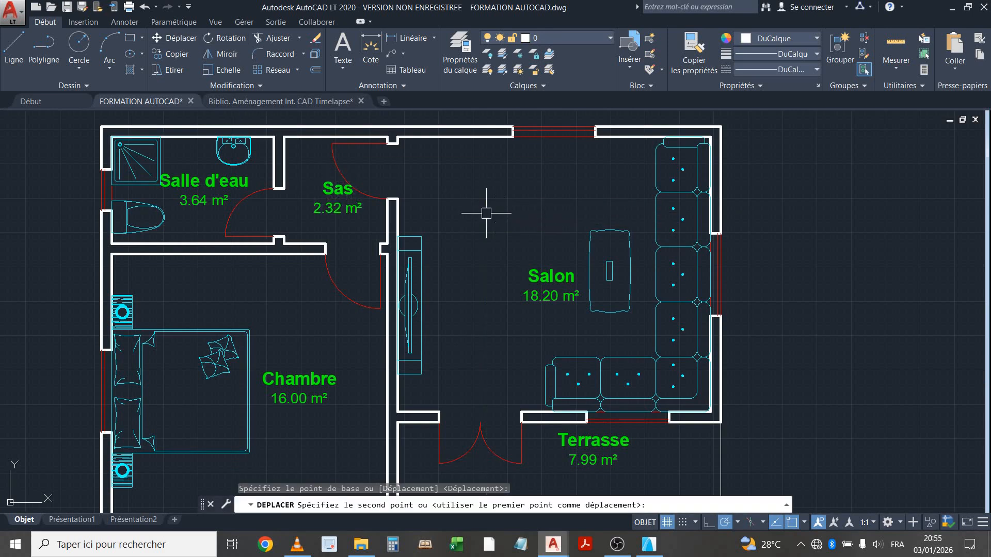
click(486, 213)
Examine the whole drawing set, comparing the furnished plan with the dimensioned plans and the façades below them
scroll(429, 230, down, 2)
mouse_move(383, 262)
middle_down()
mouse_move(331, 261)
mouse_move(317, 286)
mouse_move(272, 285)
middle_up()
middle_drag(300, 351, 284, 356)
scroll(263, 361, down, 6)
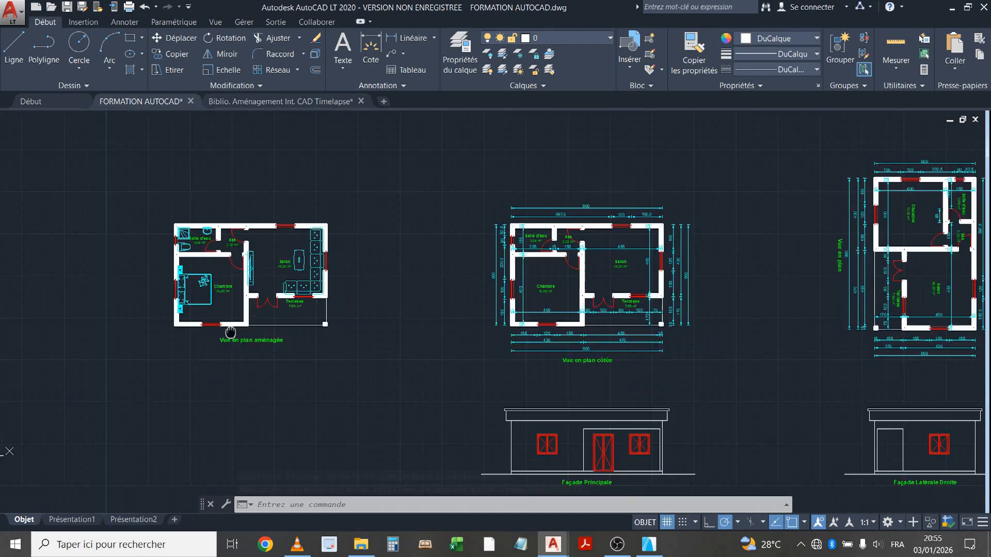
scroll(247, 321, up, 2)
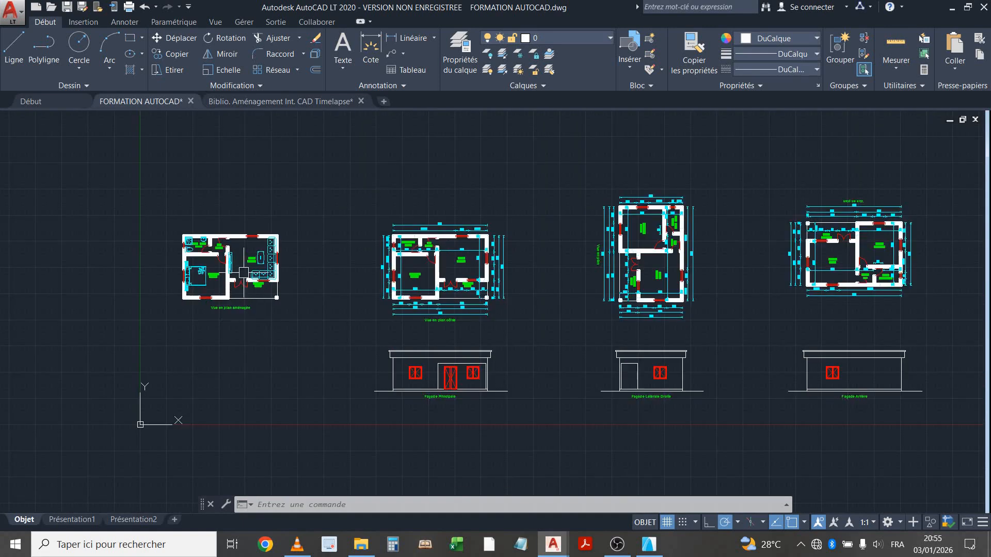
scroll(243, 272, up, 2)
scroll(288, 301, down, 4)
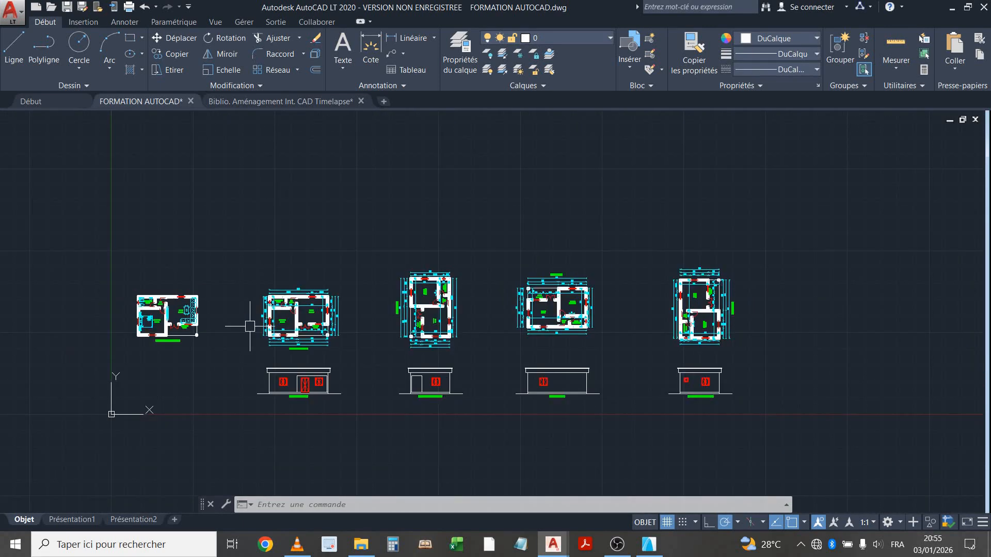
scroll(434, 371, up, 2)
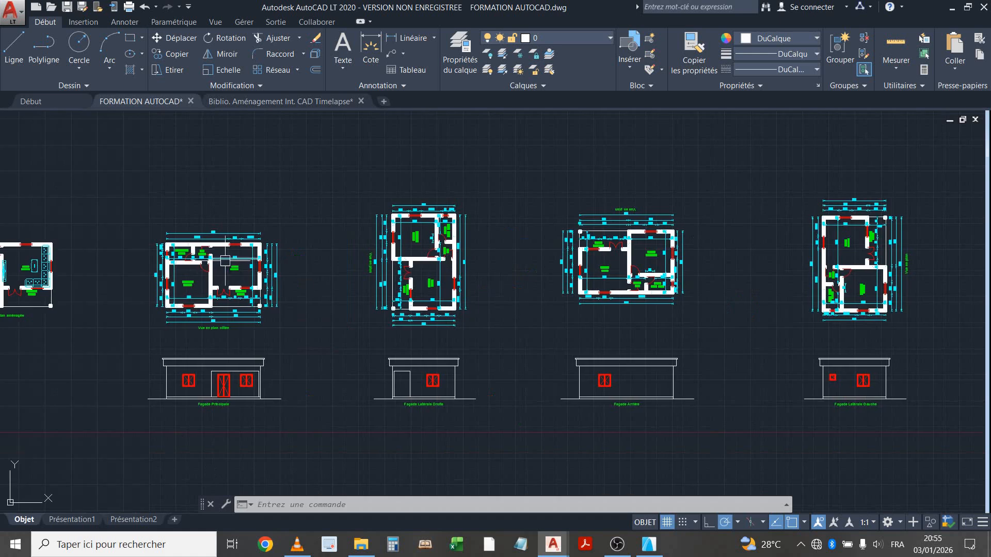
middle_drag(771, 412, 974, 401)
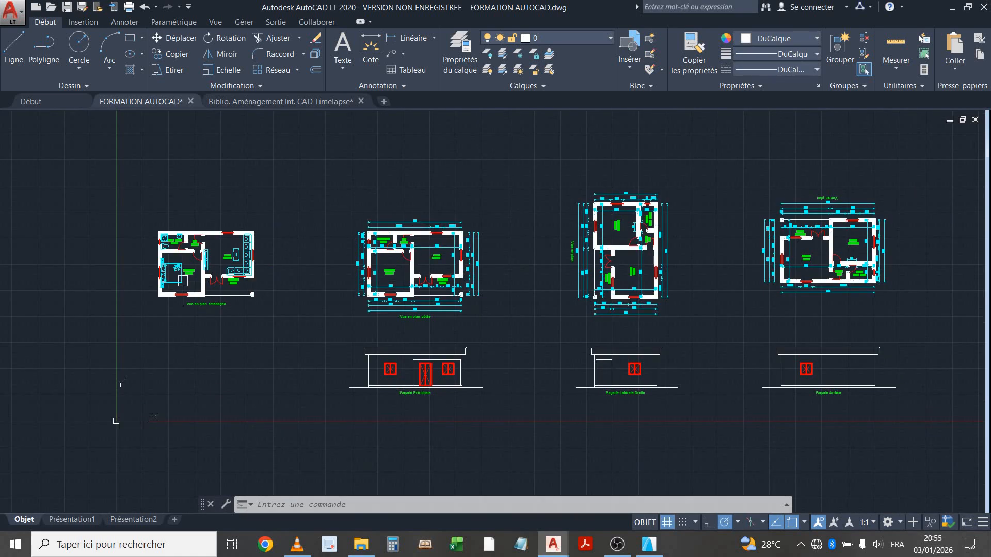
Look over the furniture and sanitary blocks in the Biblio. Aménagement Int. drawing, and return to the FORMATION AUTOCAD drawing
click(274, 102)
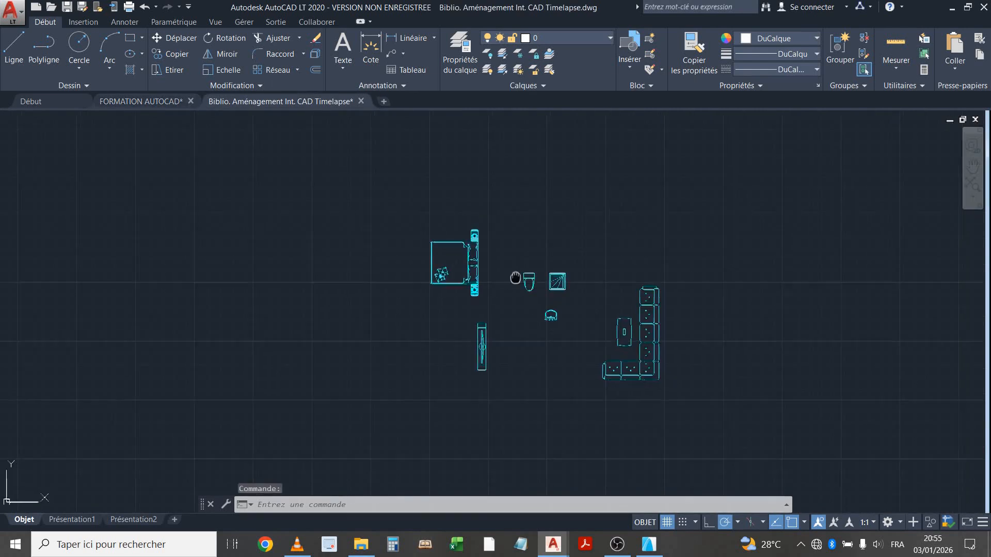
middle_drag(646, 234, 417, 230)
middle_drag(302, 370, 411, 392)
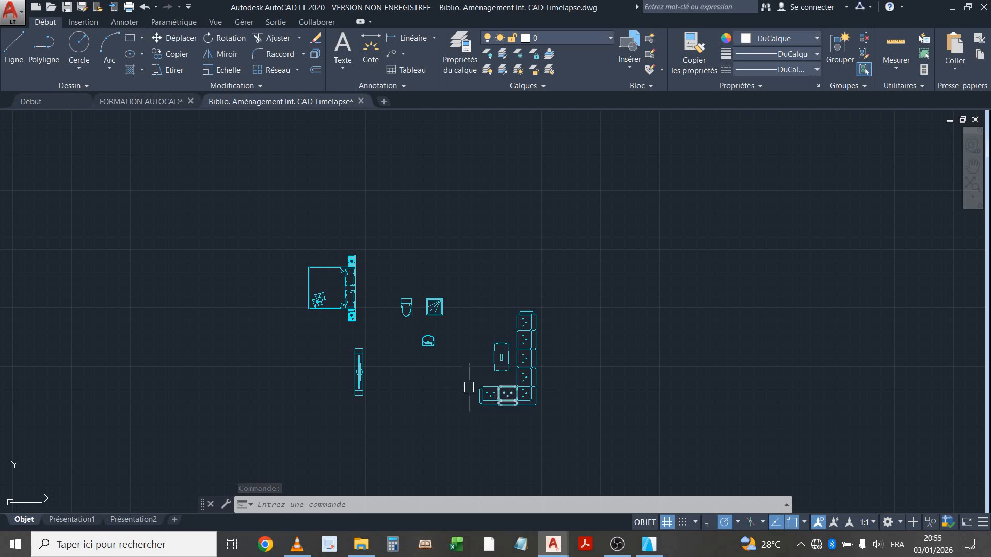
click(133, 102)
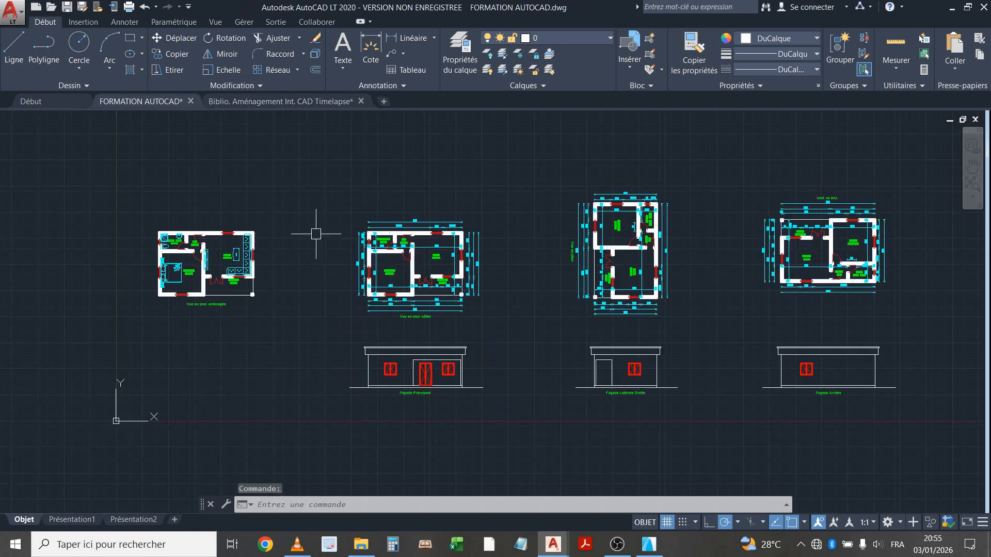
Review the furnished plan "Vue en plan aménagée" with its repositioned Chambre and Sas labels
scroll(207, 264, up, 3)
middle_drag(206, 264, 324, 358)
scroll(305, 355, up, 4)
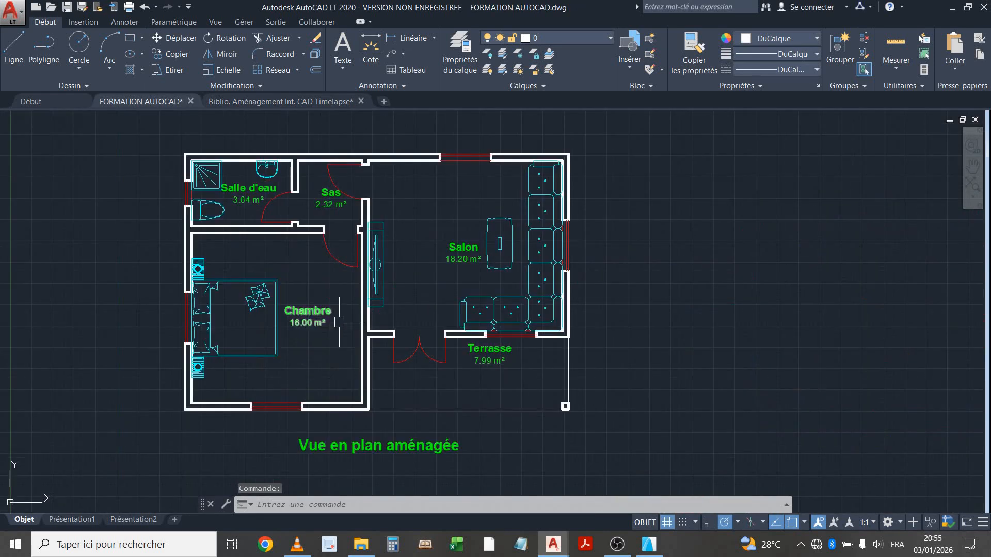
mouse_move(391, 317)
middle_down()
mouse_move(313, 326)
mouse_move(366, 307)
middle_up()
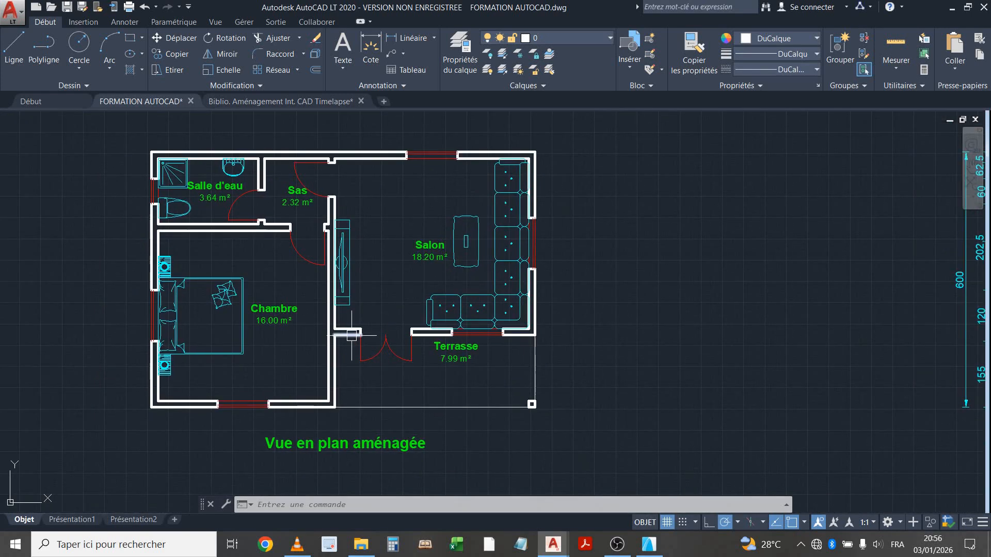
scroll(353, 336, down, 2)
mouse_move(467, 317)
middle_down()
mouse_move(428, 320)
mouse_move(488, 304)
mouse_move(527, 316)
mouse_move(509, 342)
middle_up()
scroll(417, 324, up, 2)
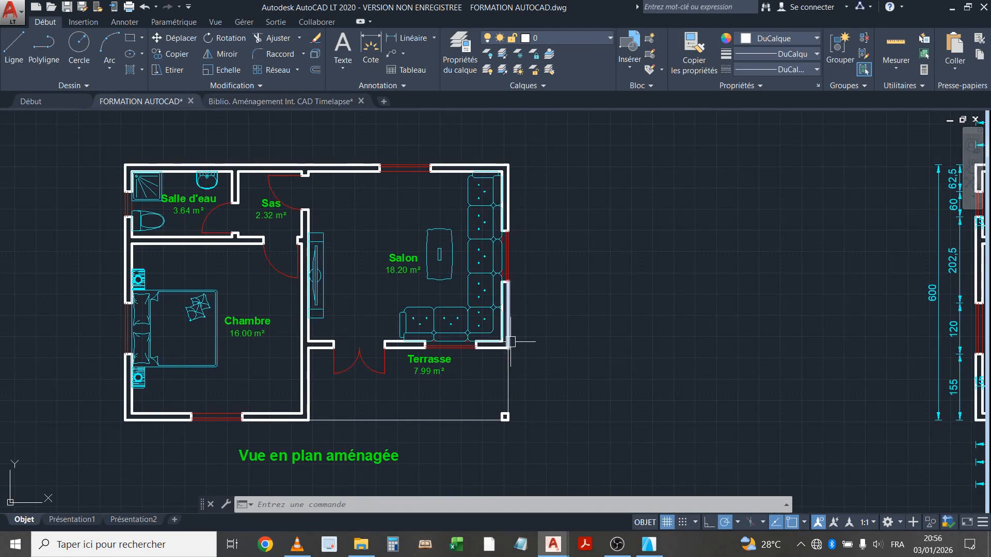